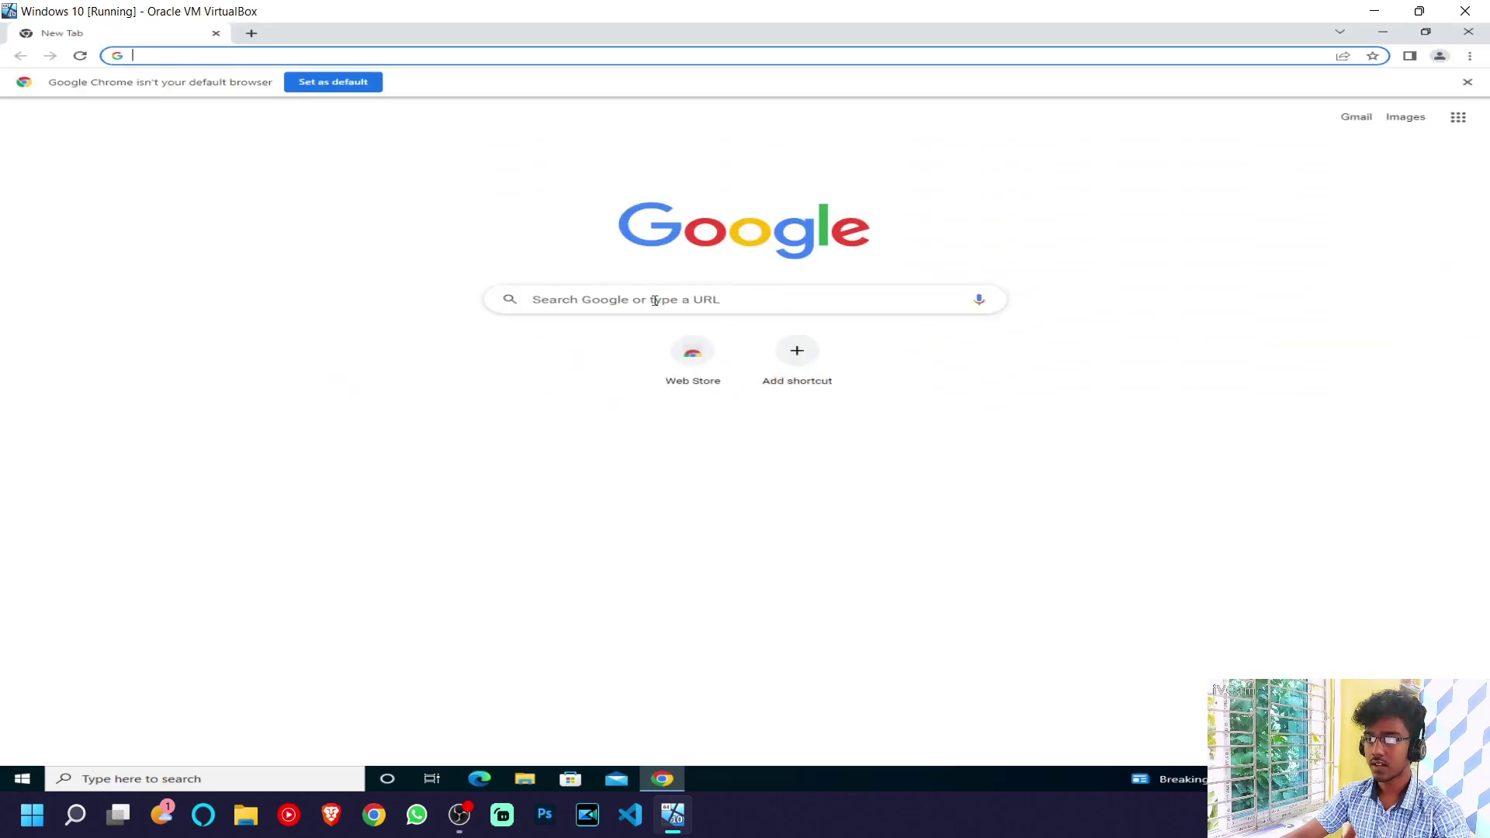
Search Google for "download python", open the python.org downloads page and download Python 3.11.0 for Windows.
left_click(655, 300)
type("d")
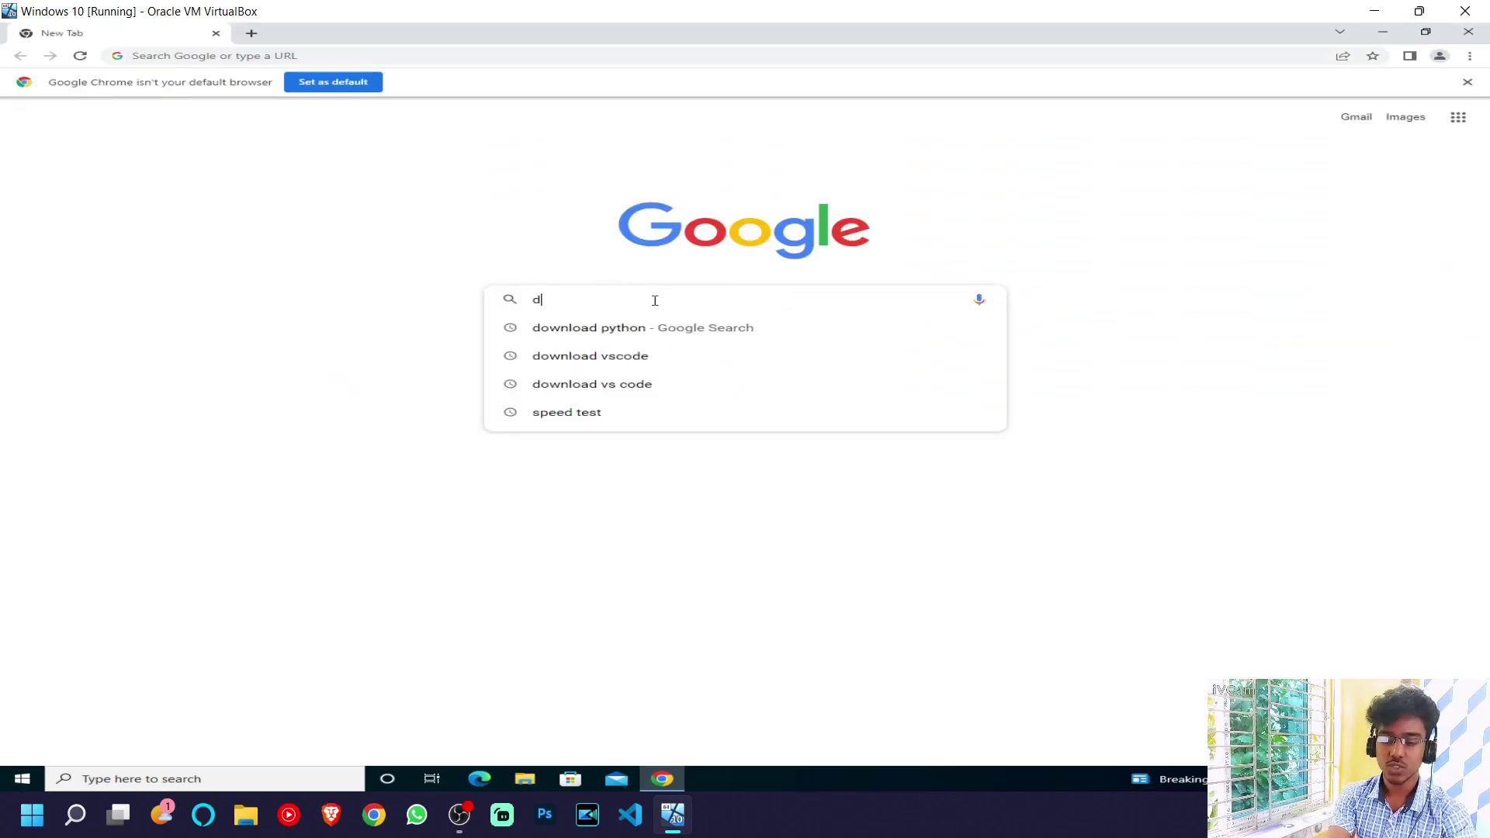
type("ownload ")
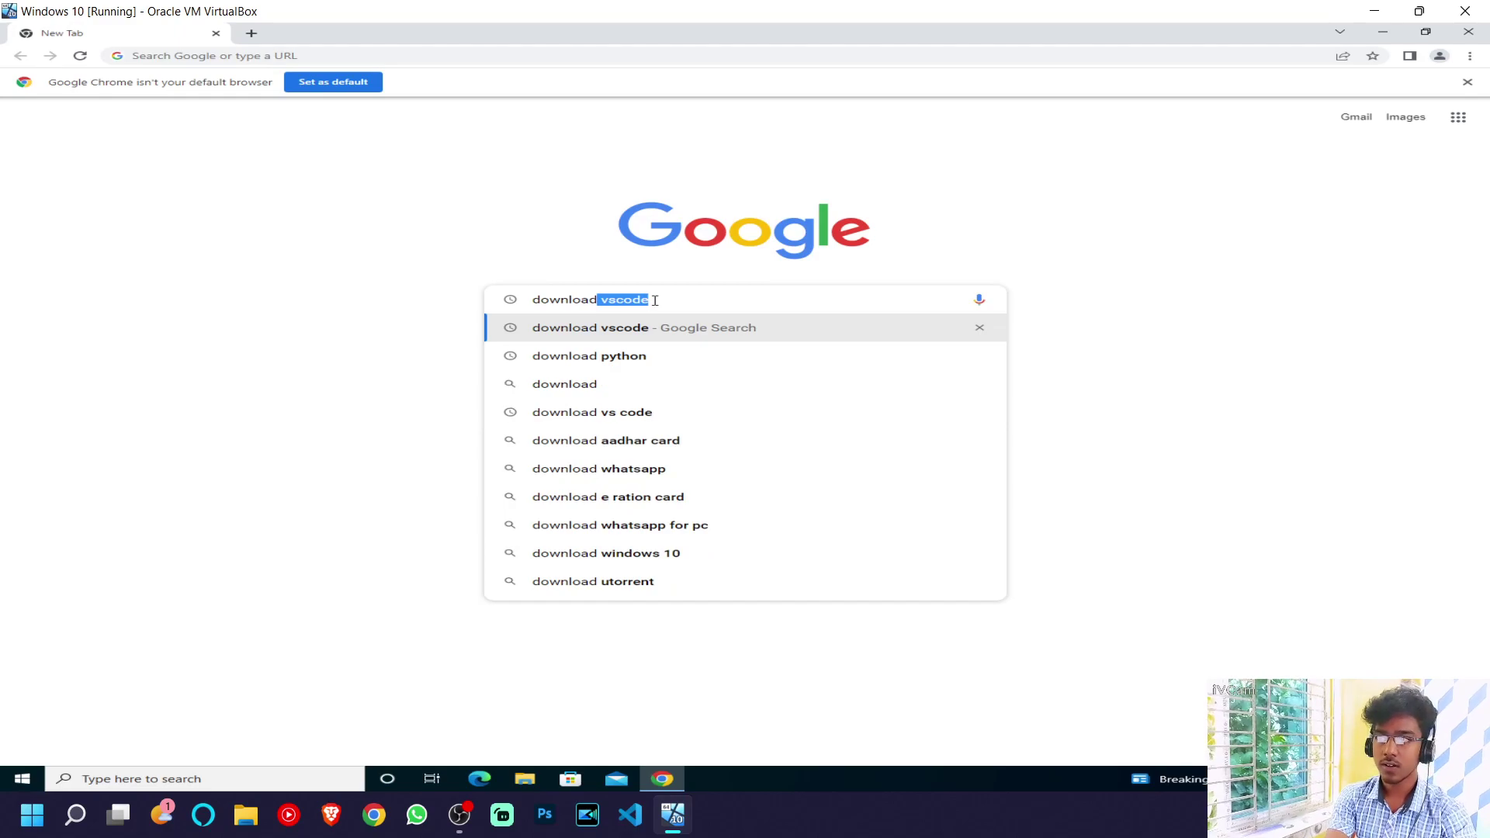
type("python")
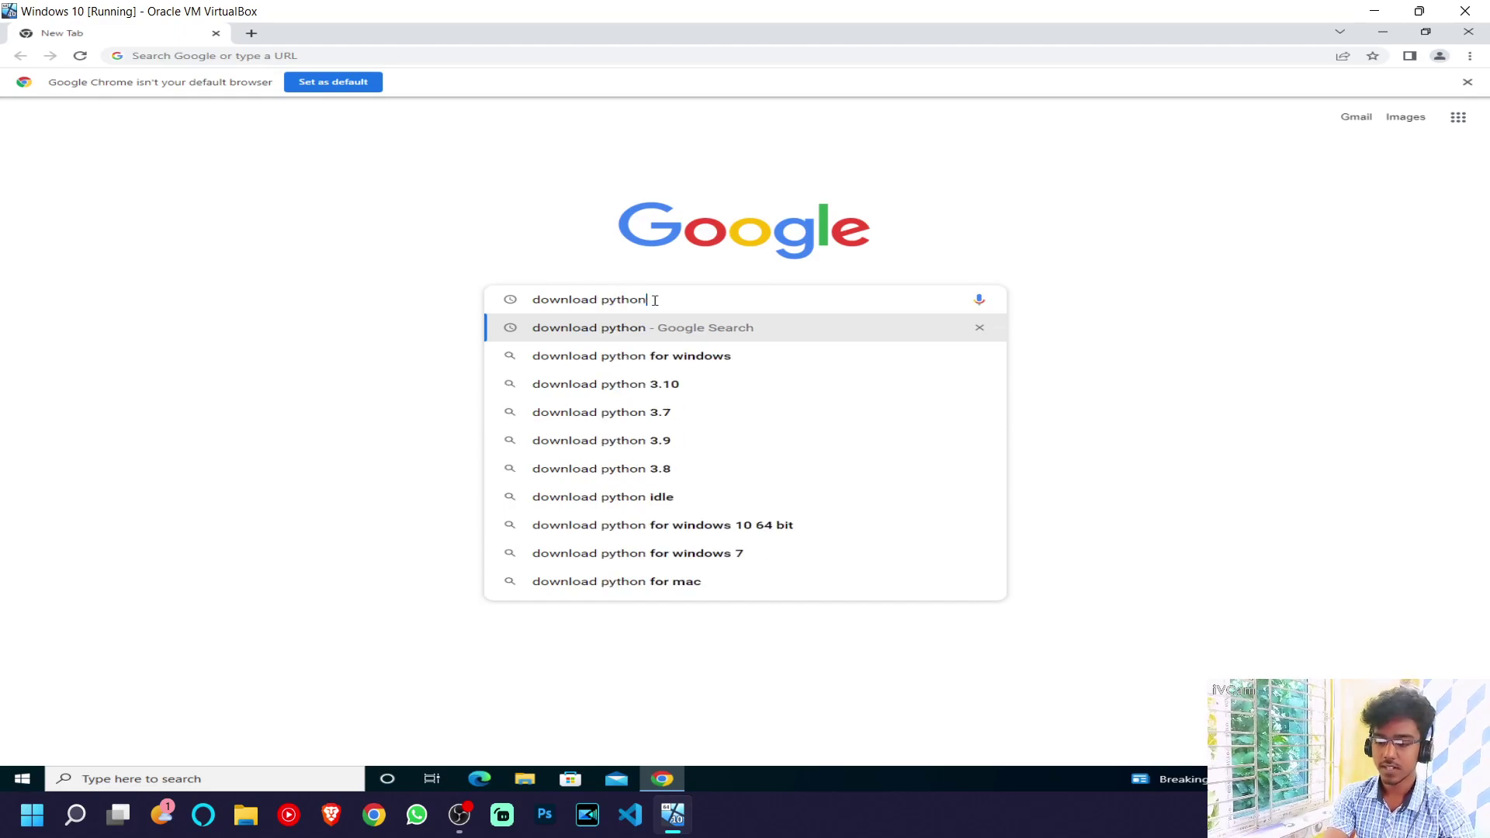
key("Return")
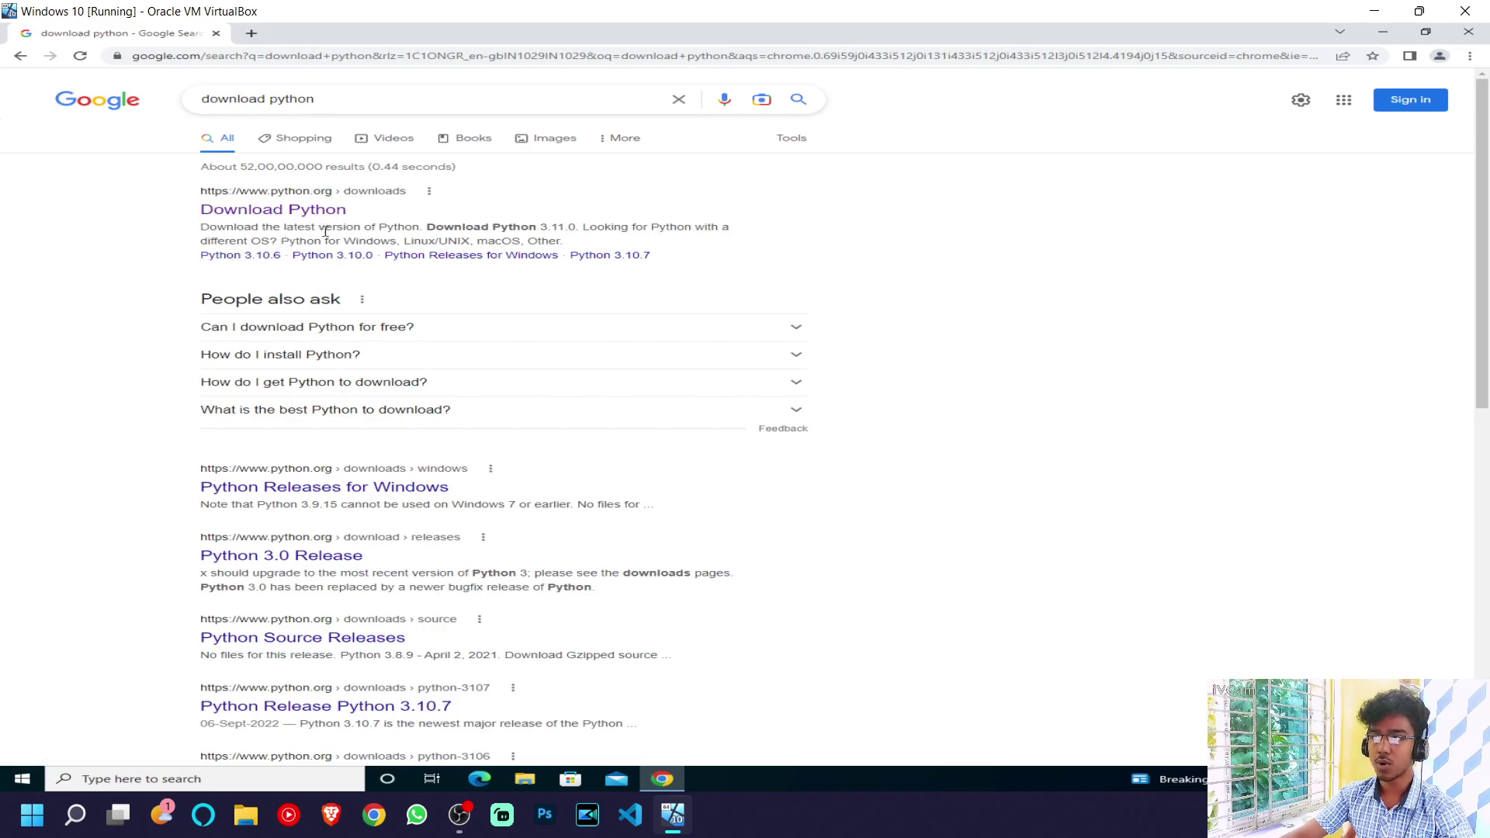
left_click(235, 210)
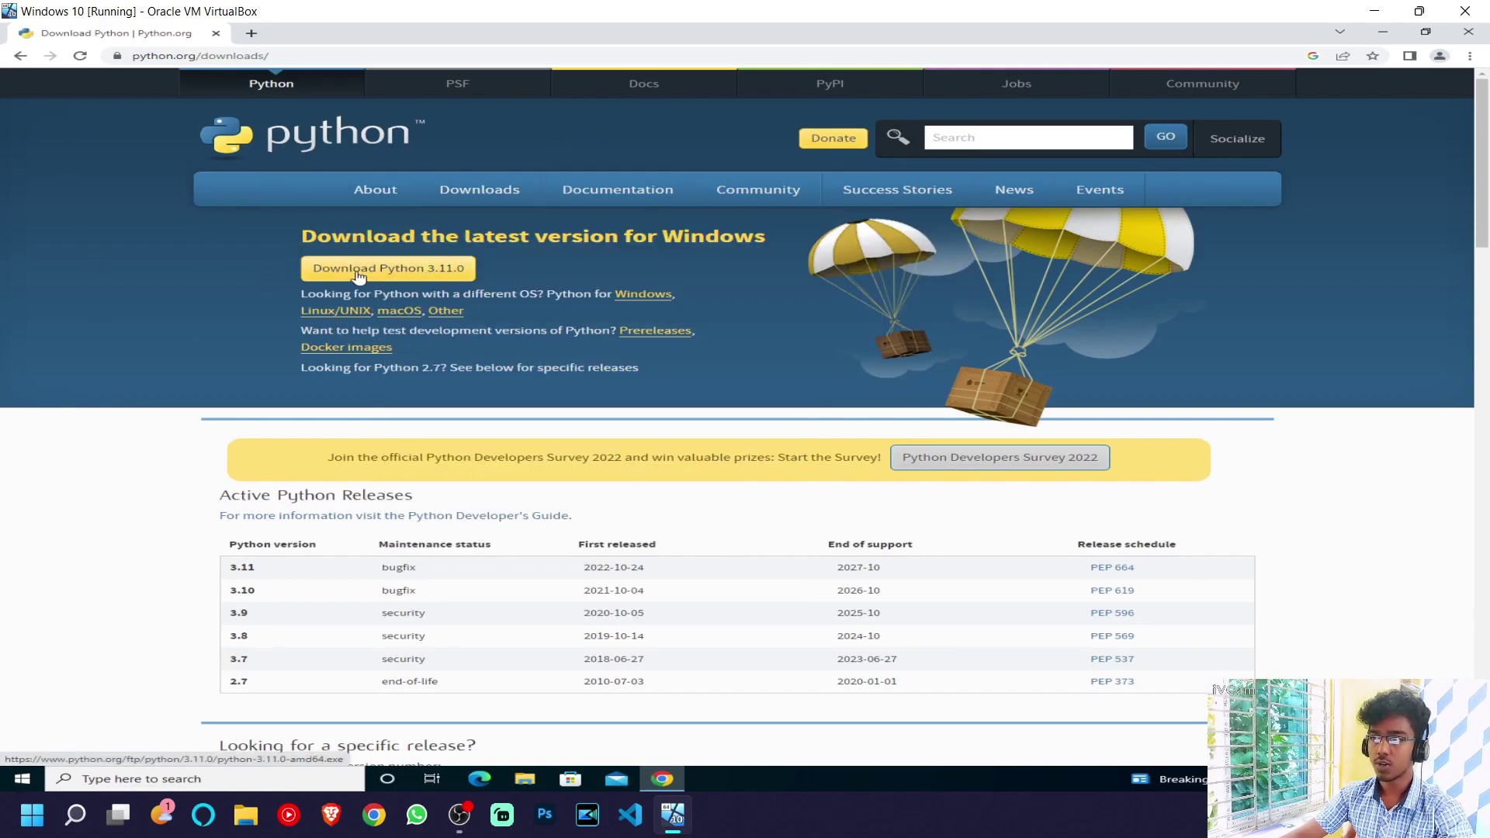
left_click(399, 269)
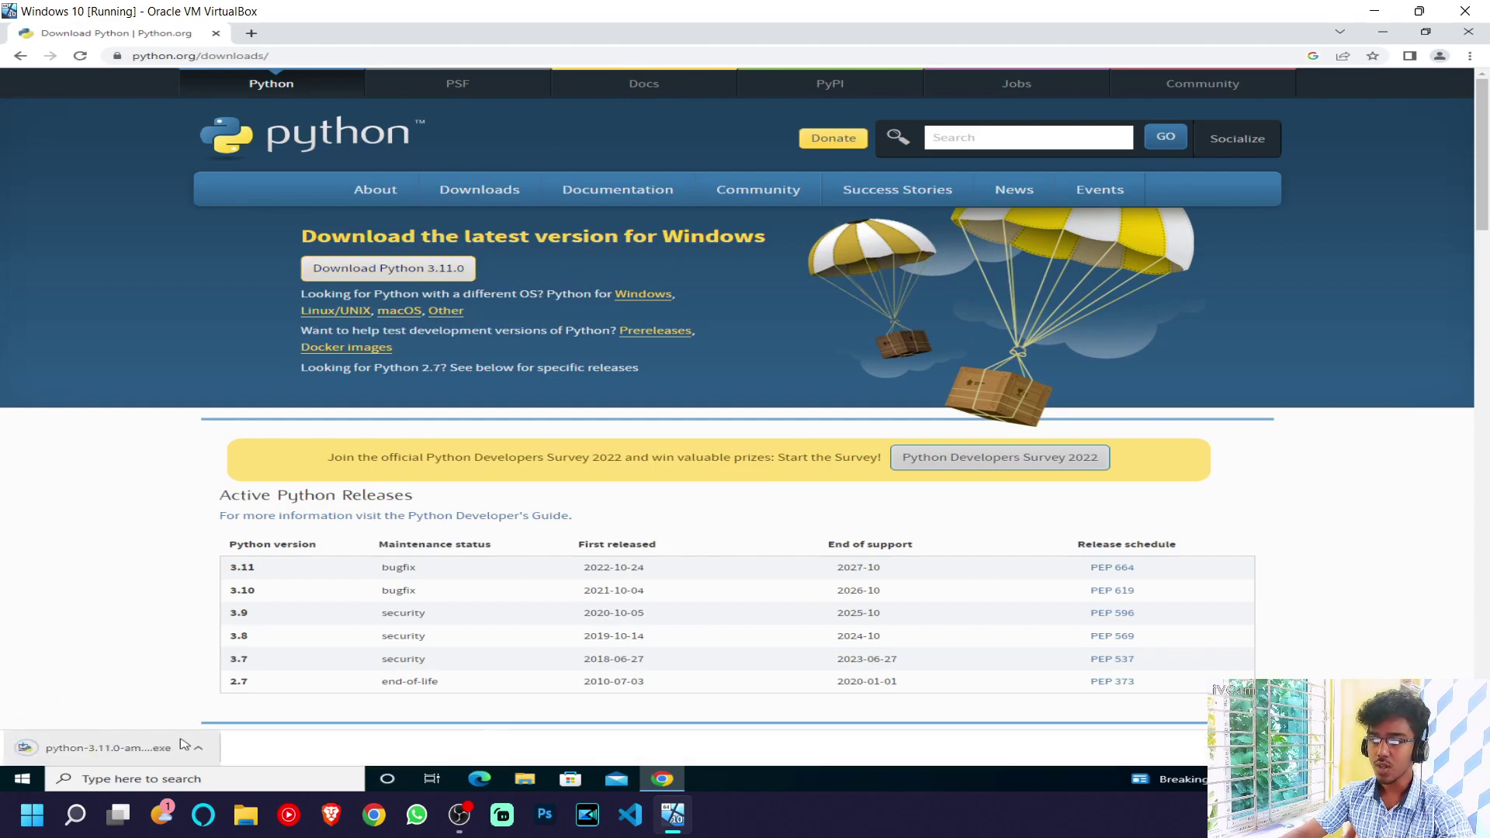
Search for "download vscode" in a new tab, open the official Visual Studio Code download page and download the Windows installer.
left_click(252, 34)
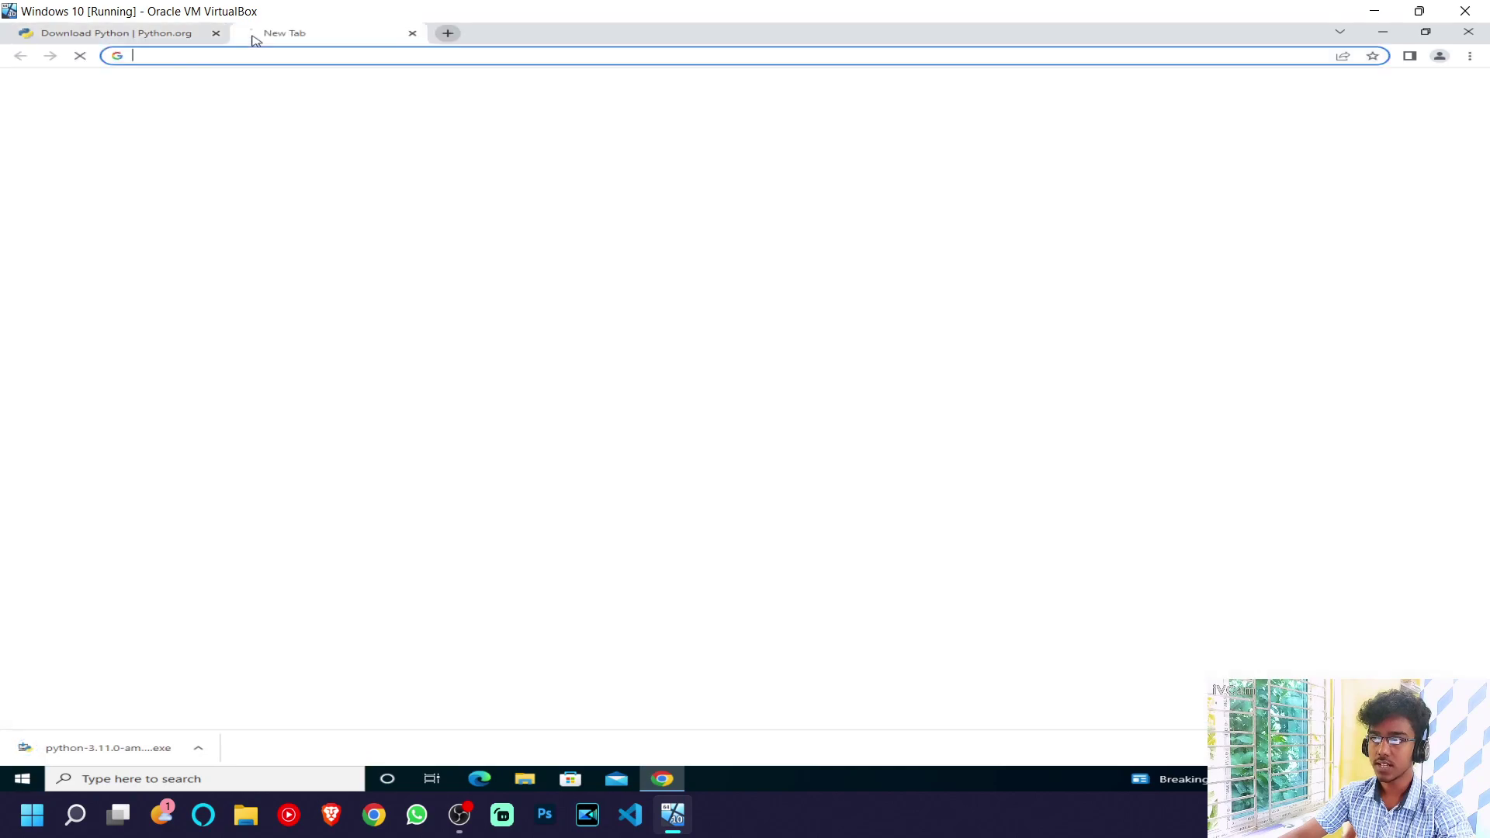
type("downloa")
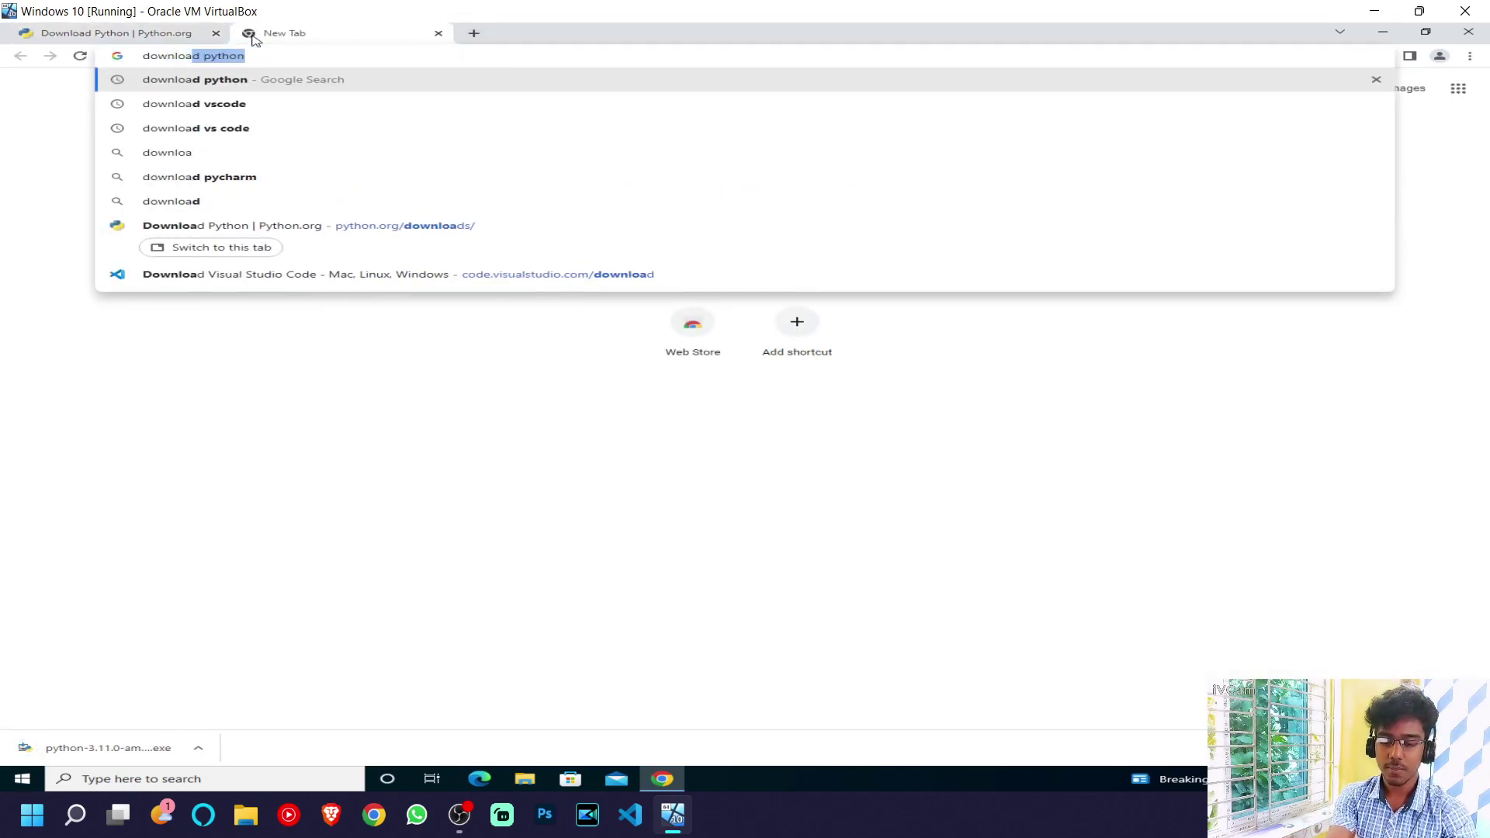
type("d vscode")
key("Return")
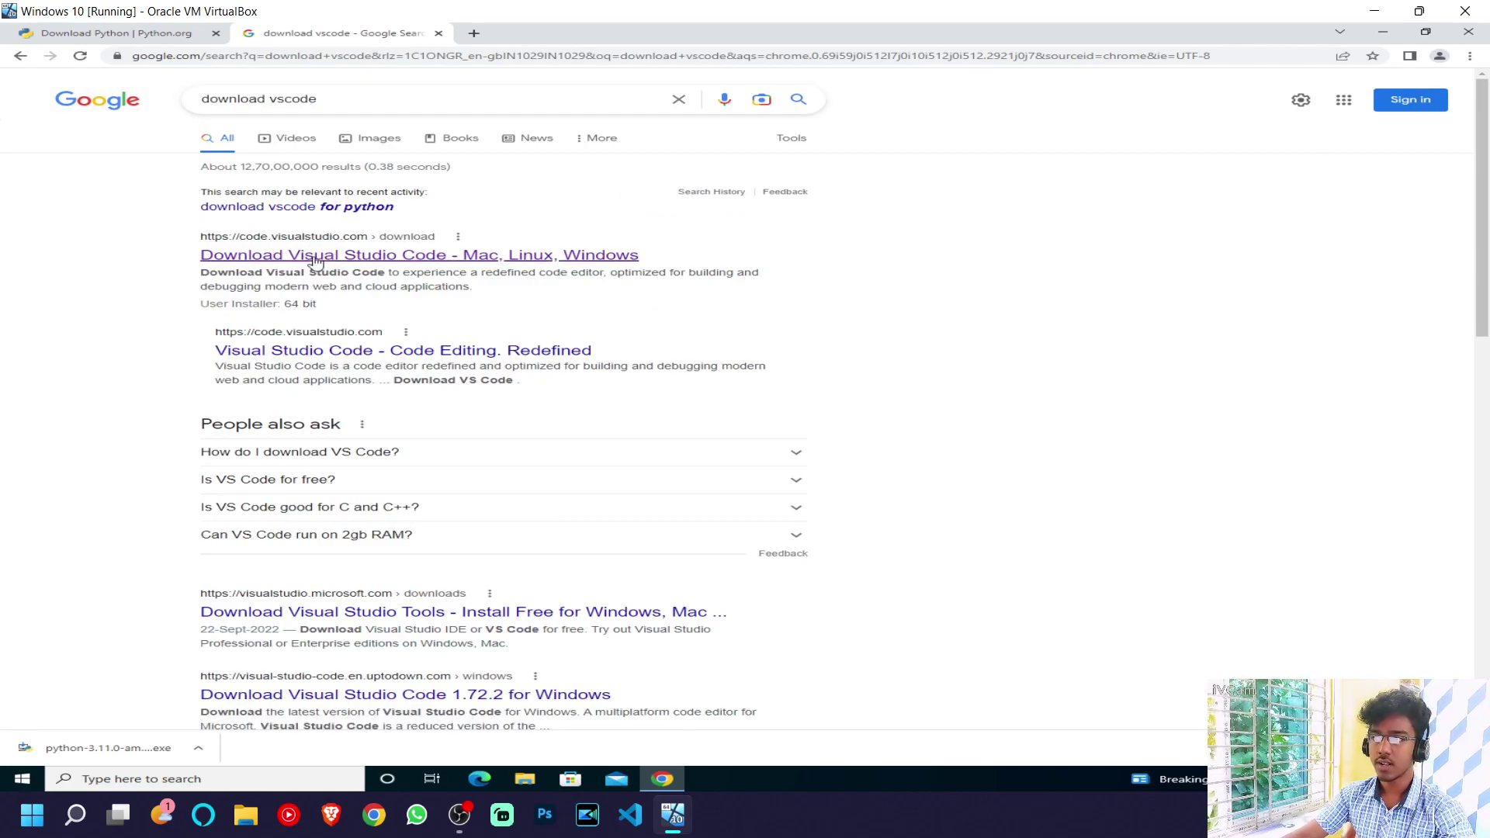
left_click(272, 257)
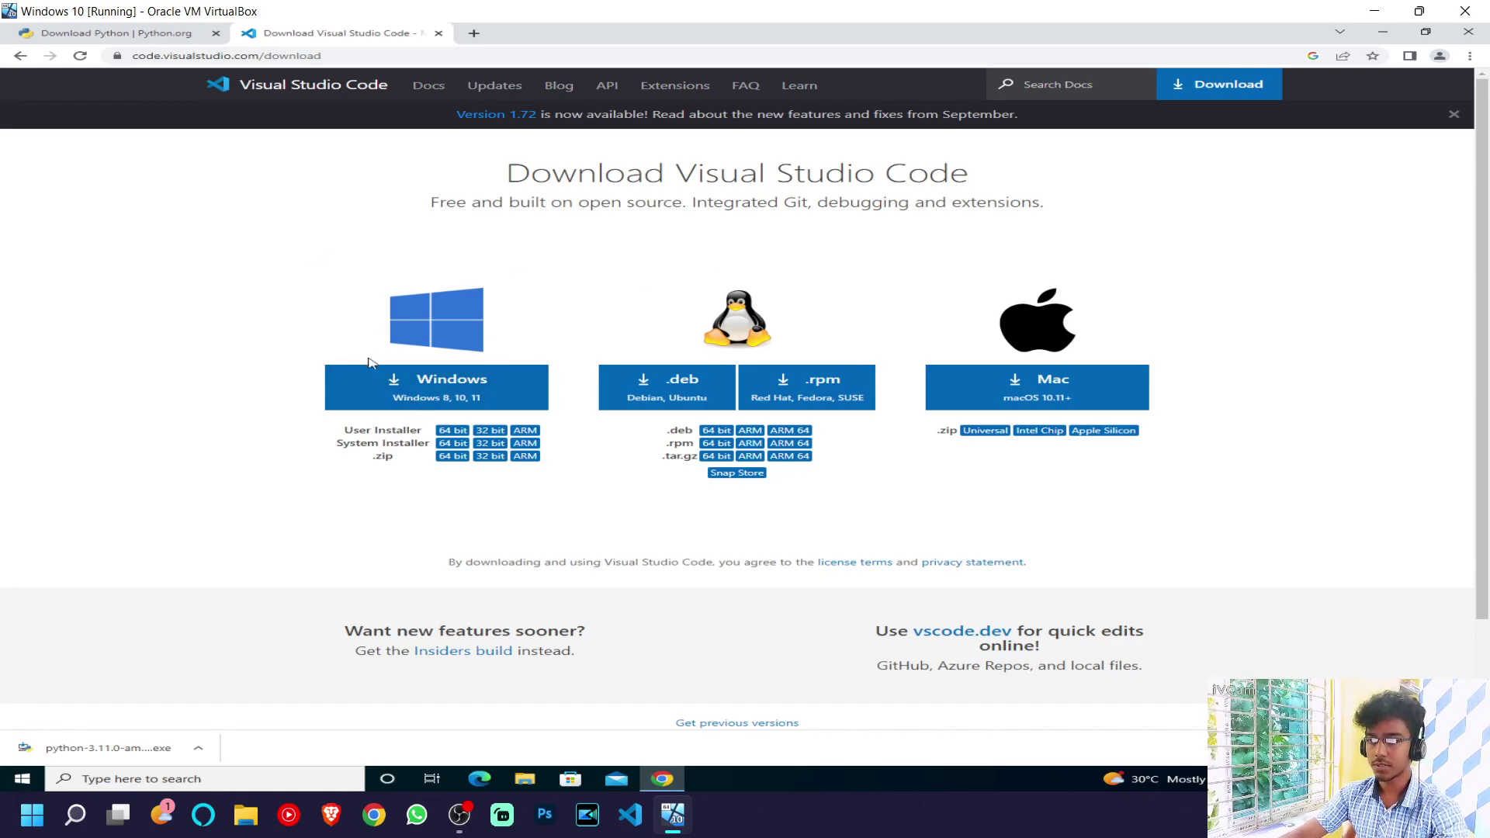
left_click(439, 386)
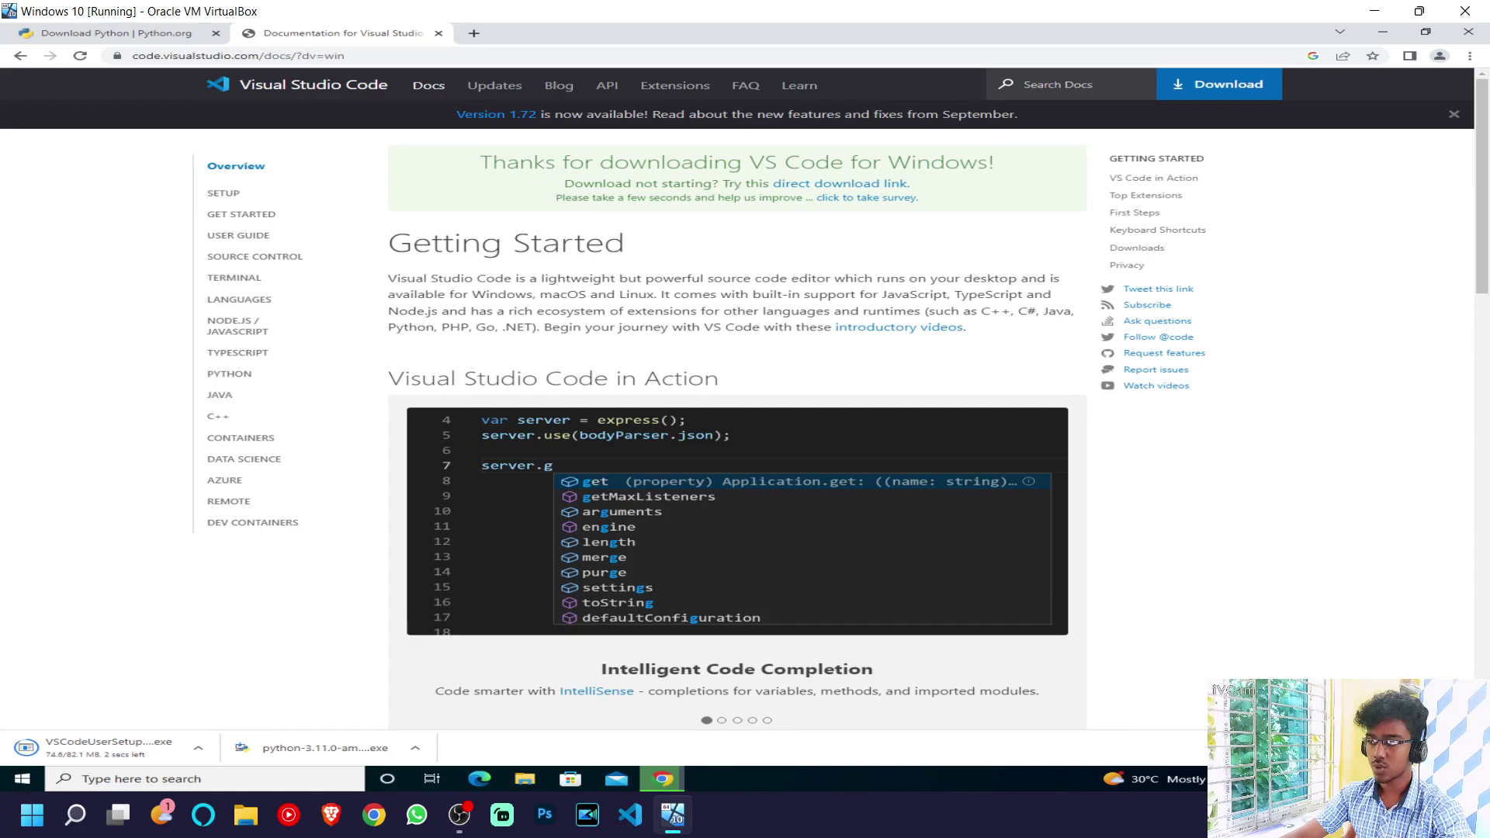
Run VSCodeUserSetup-x64-1.72.2 (2).exe from the browser's downloads list and accept the license agreement.
key("ctrl+j")
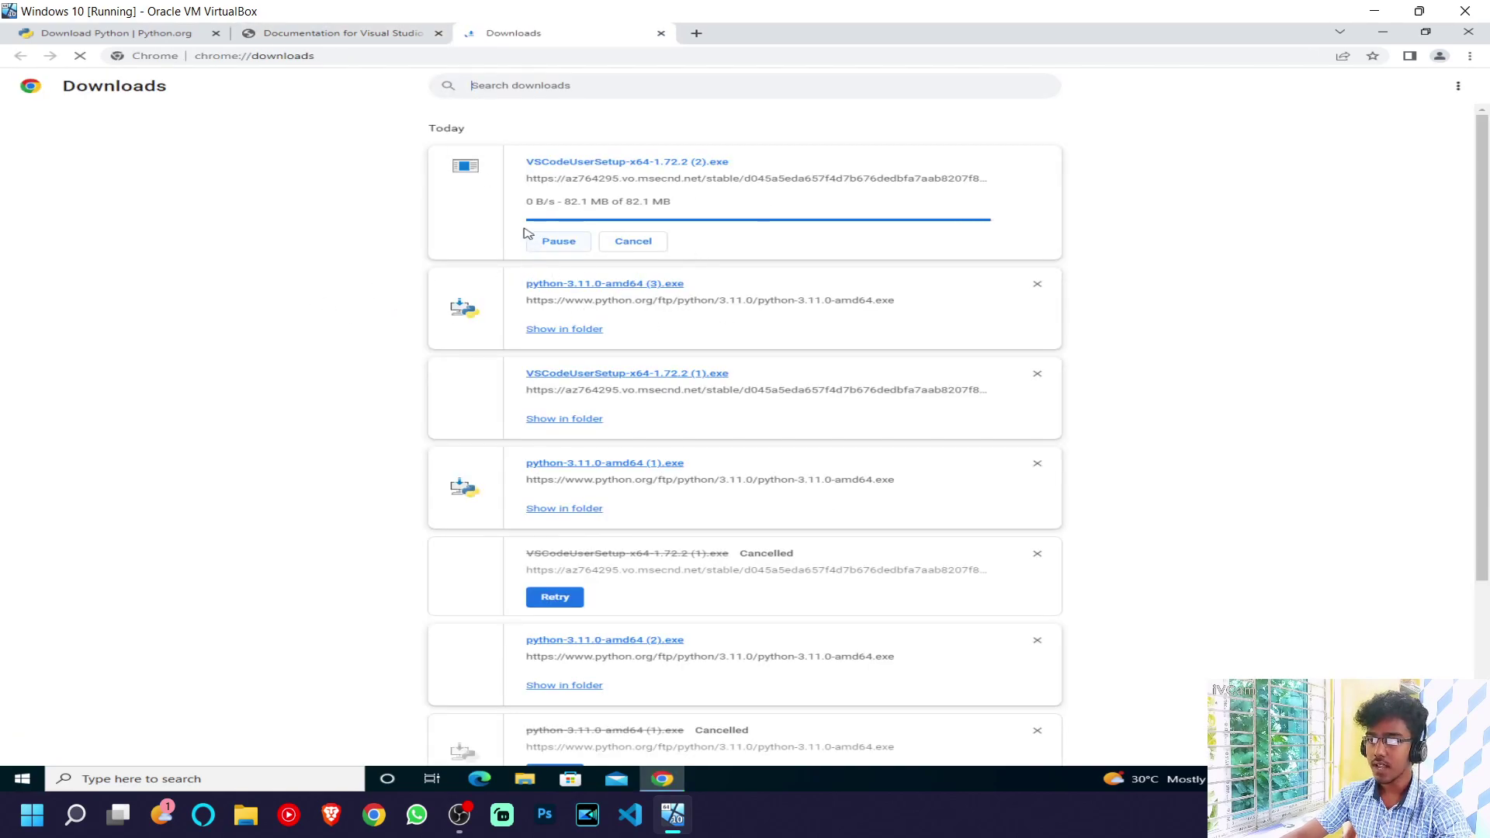
left_click(655, 163)
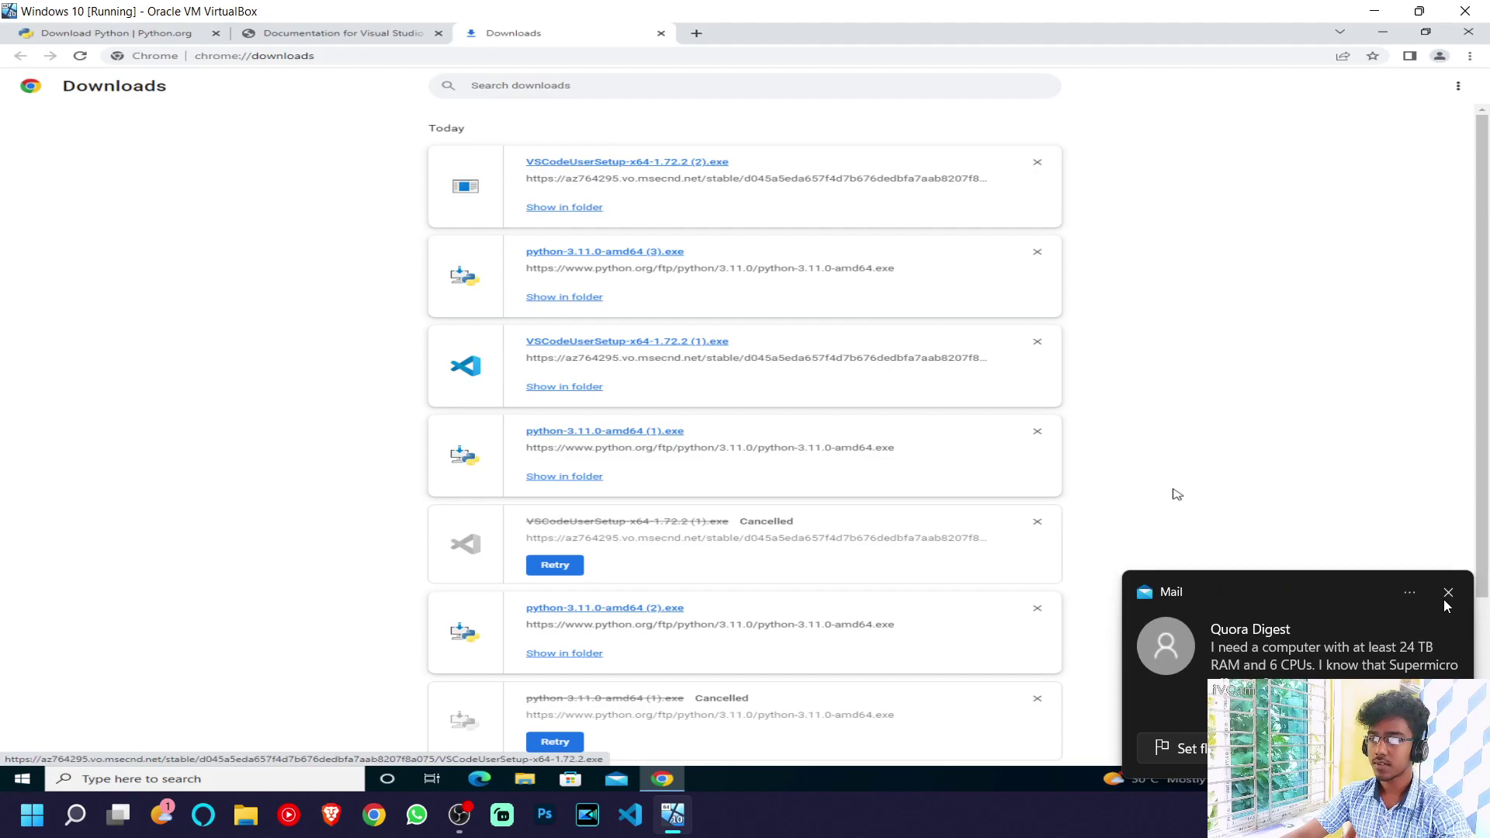
left_click(1445, 596)
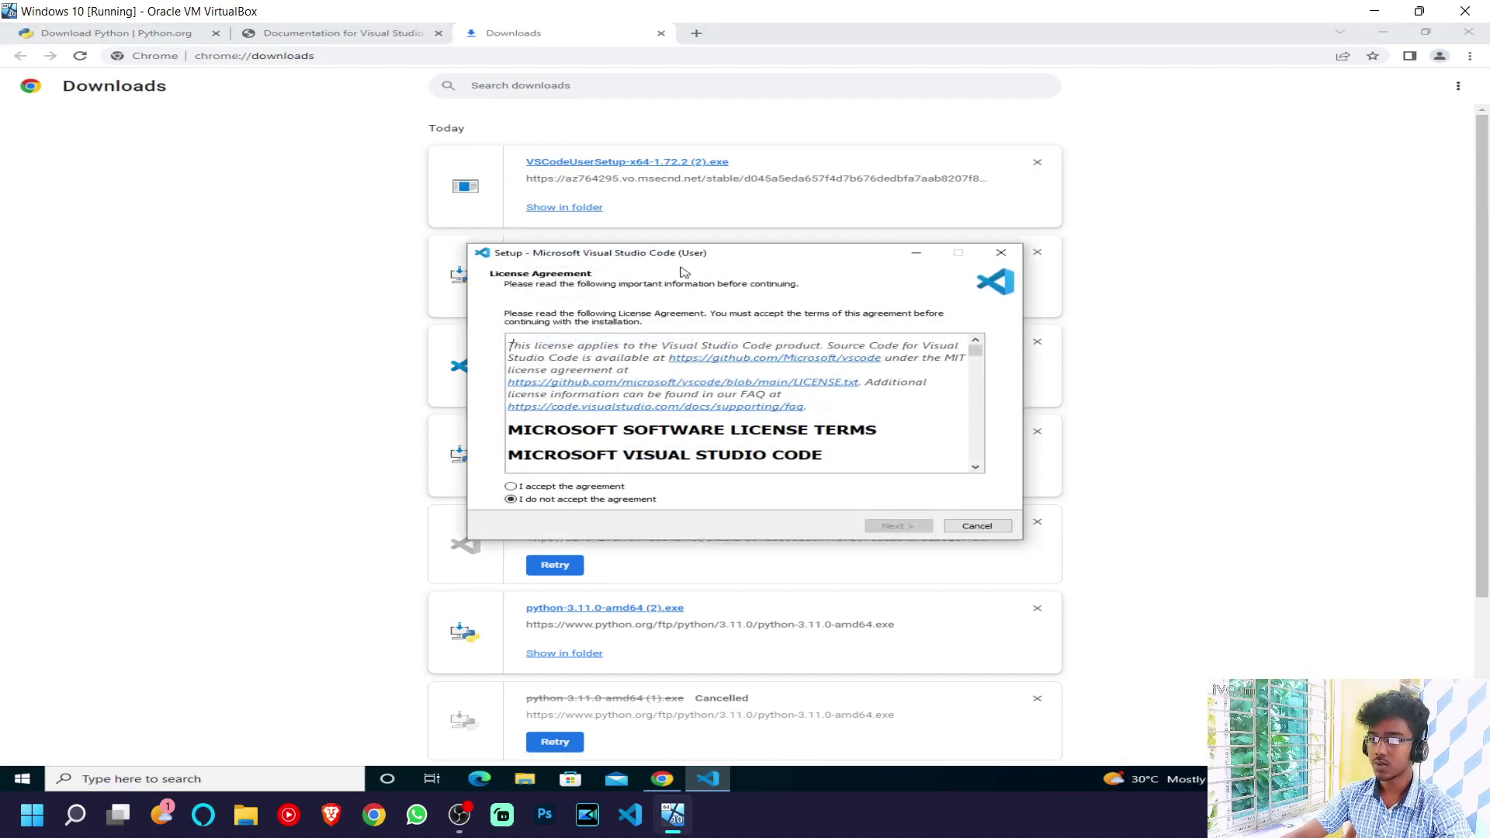
left_click_drag(693, 257, 694, 177)
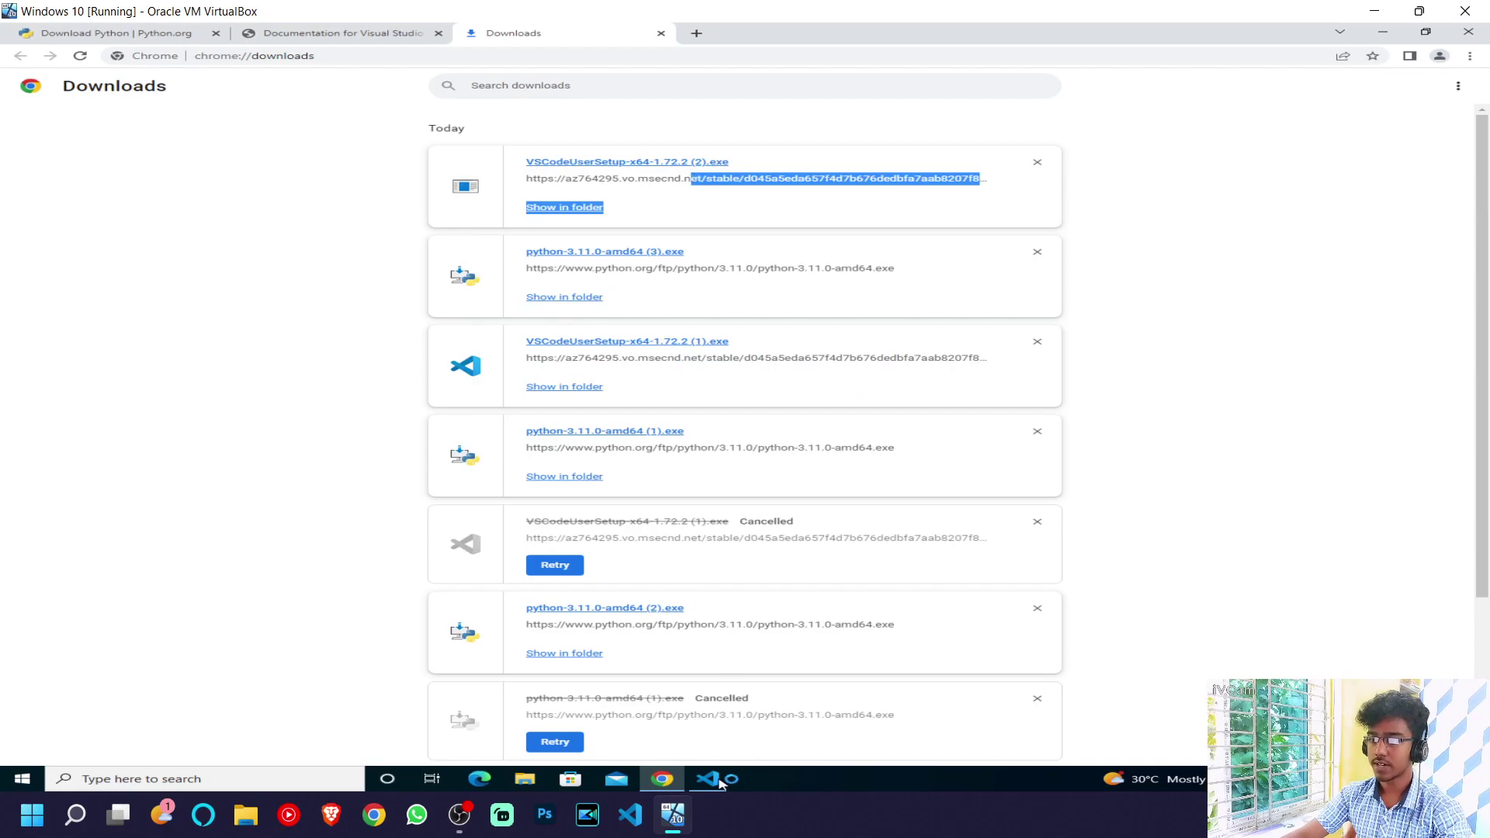
left_click(708, 778)
left_click_drag(695, 256, 752, 203)
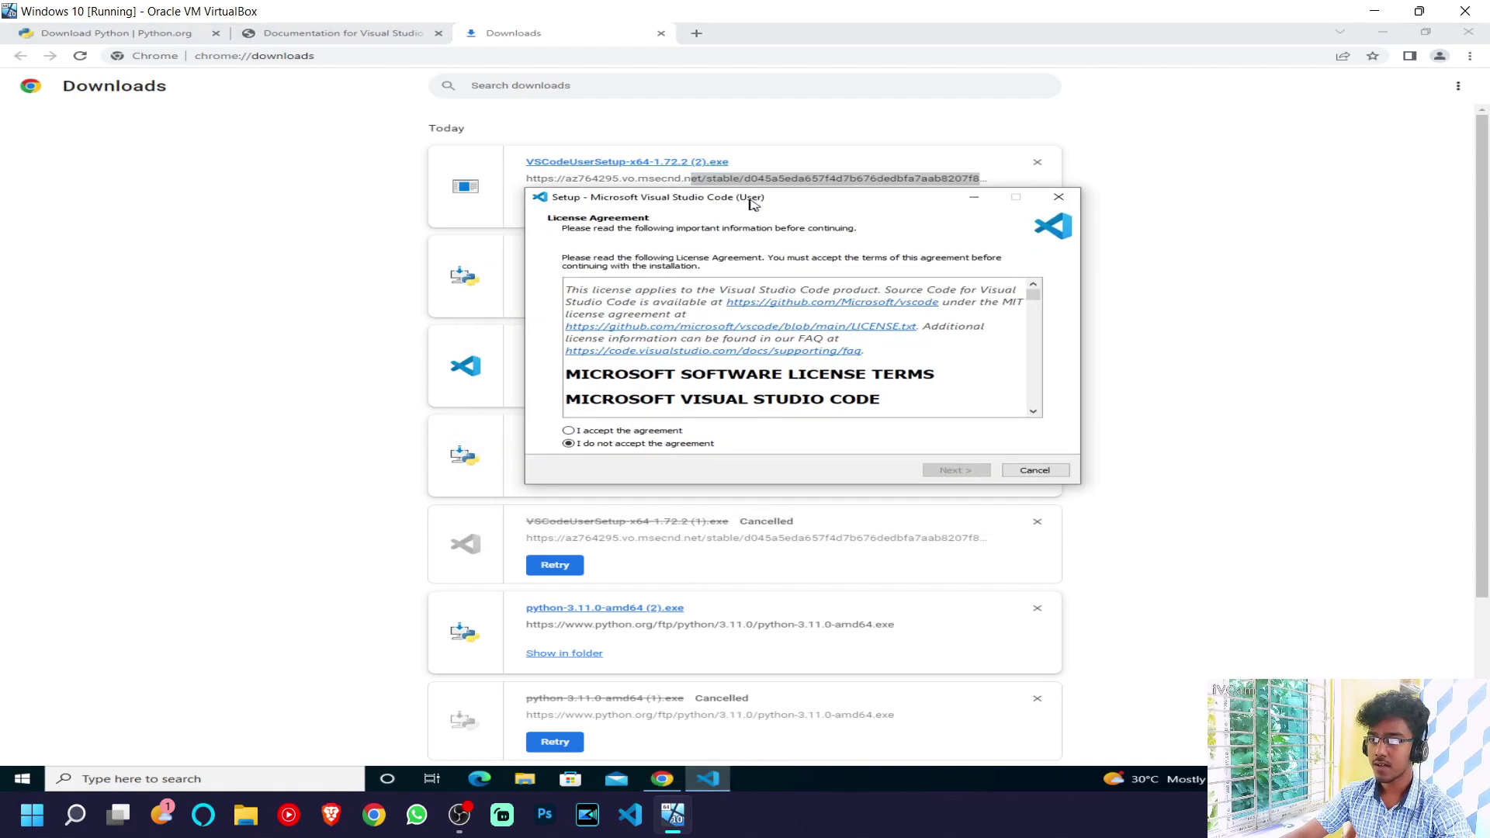
left_click(599, 431)
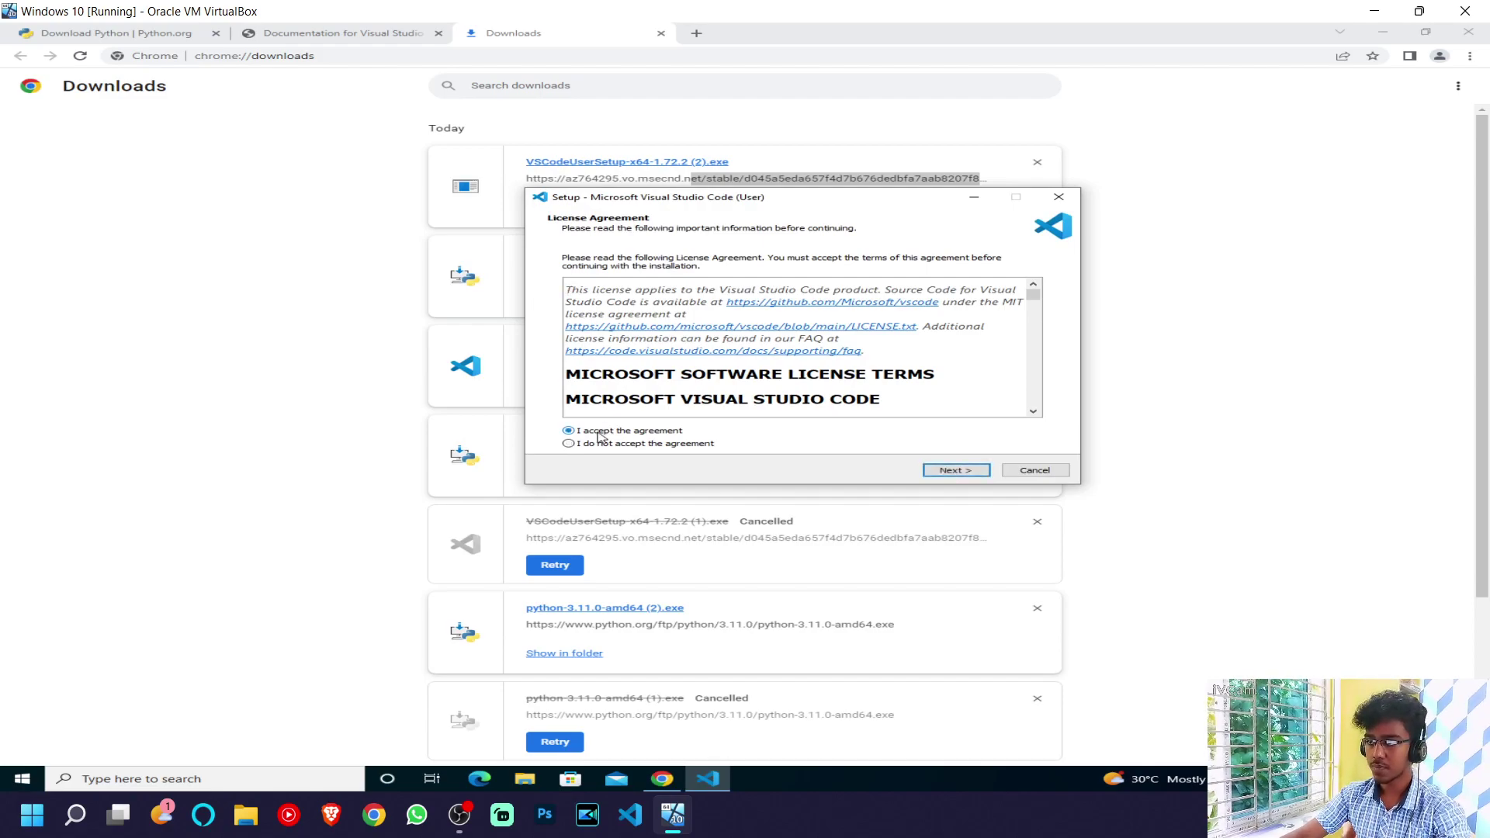
left_click(956, 470)
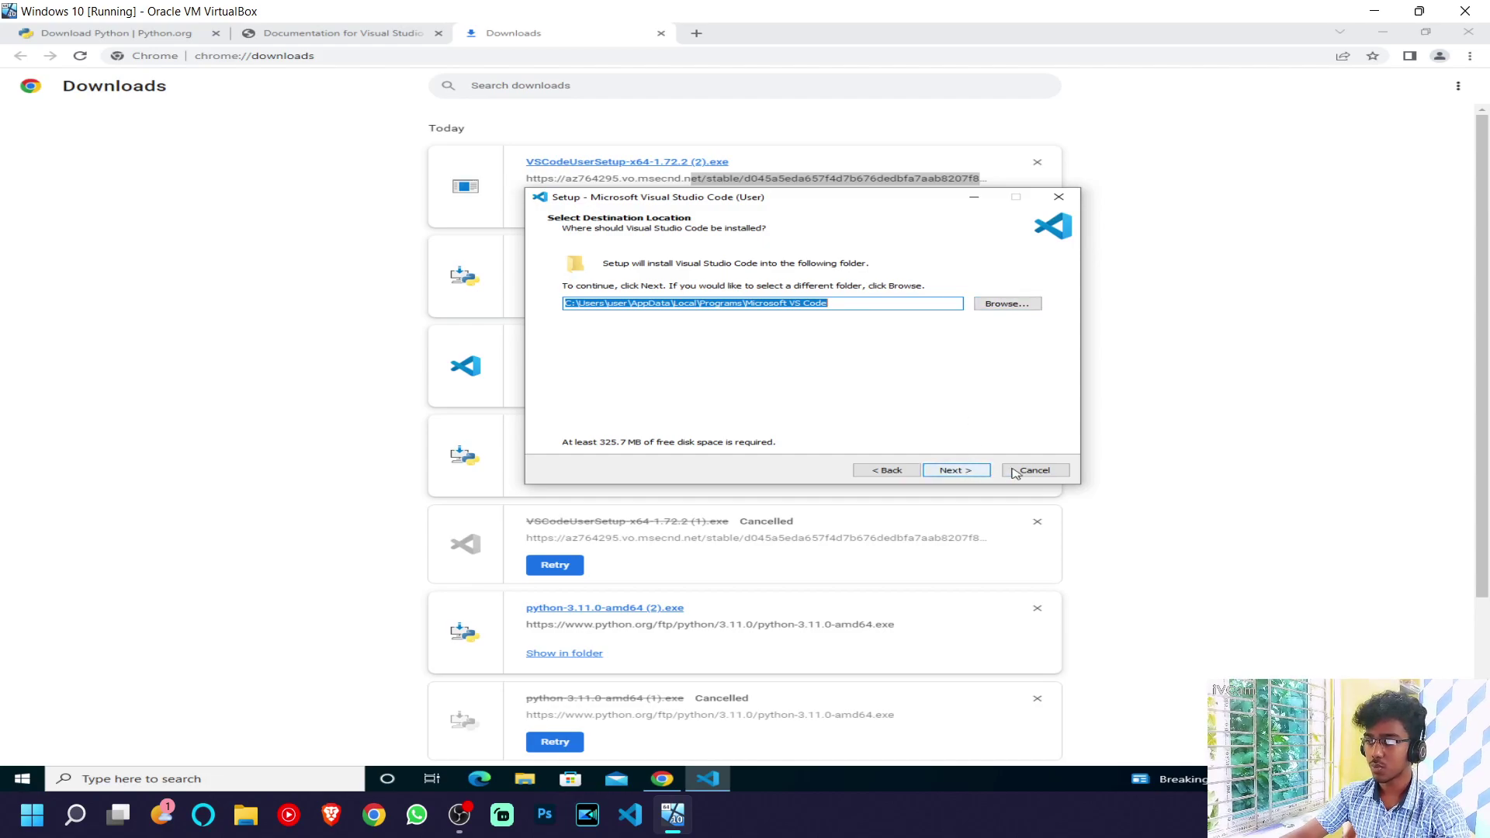
Install Visual Studio Code with the default destination and Start Menu folder, adding the option to create a desktop icon.
left_click(951, 470)
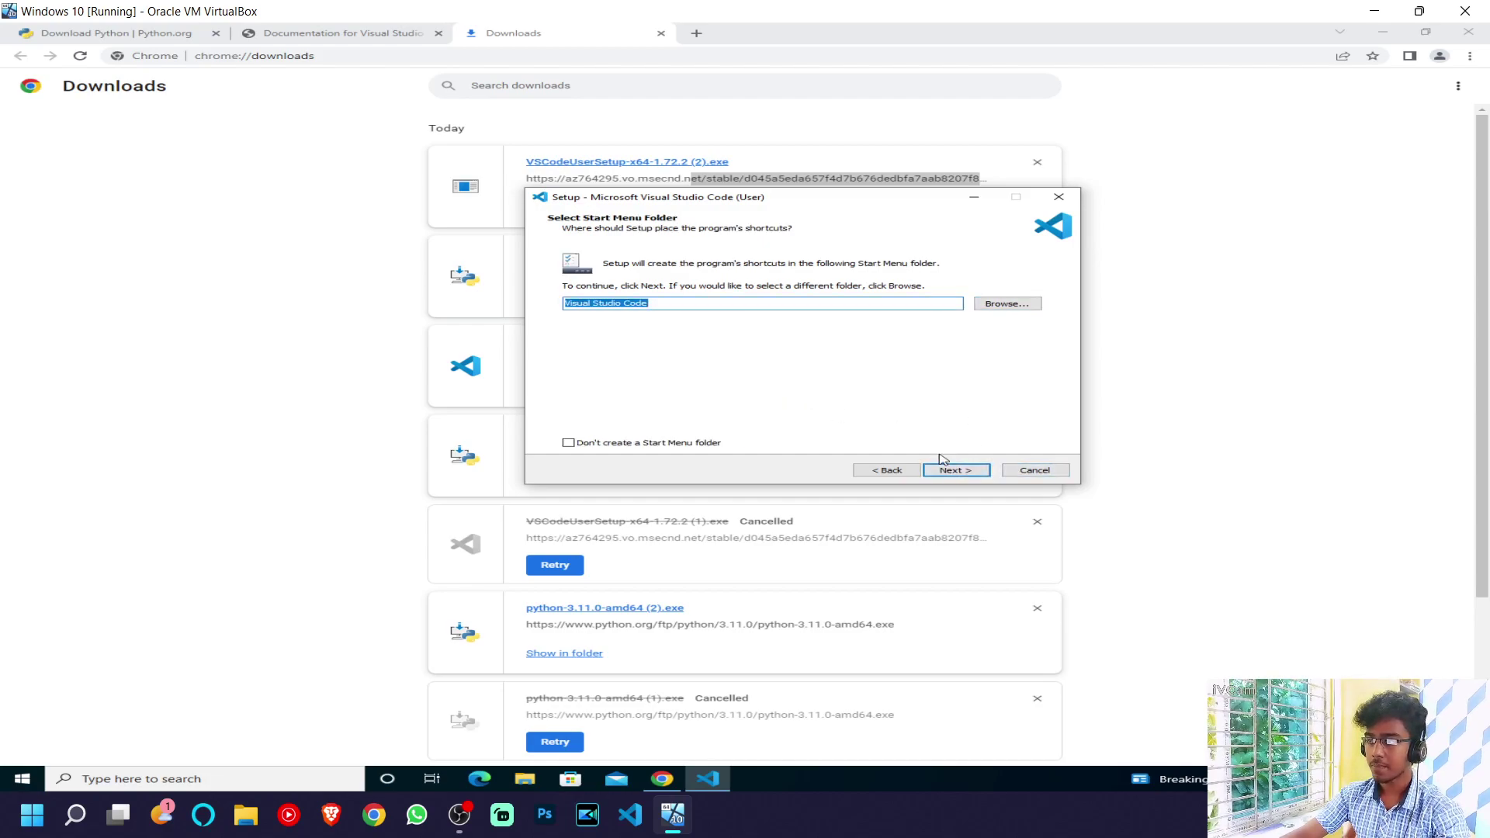
left_click(950, 469)
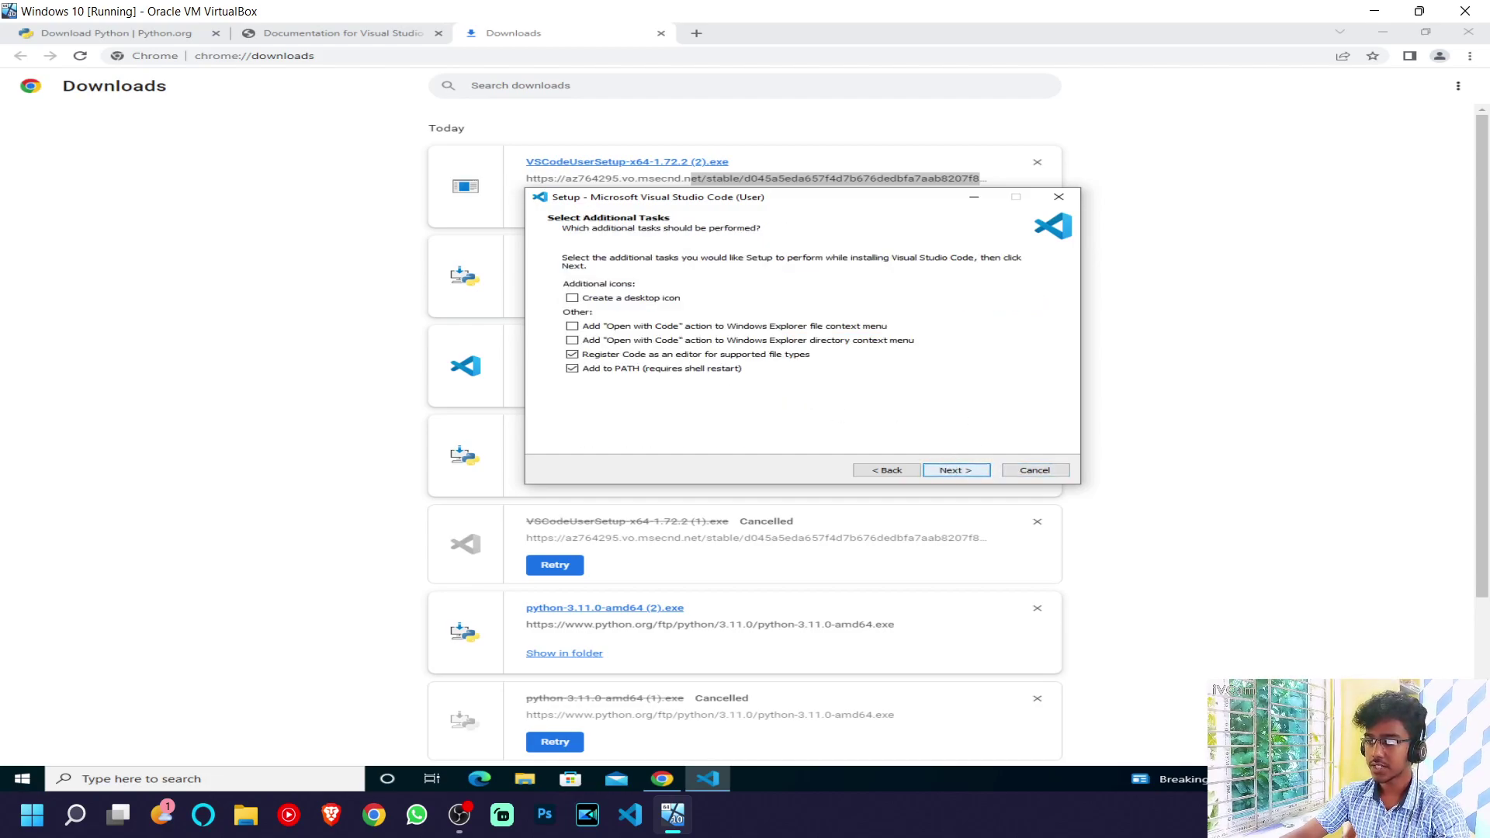
left_click(617, 301)
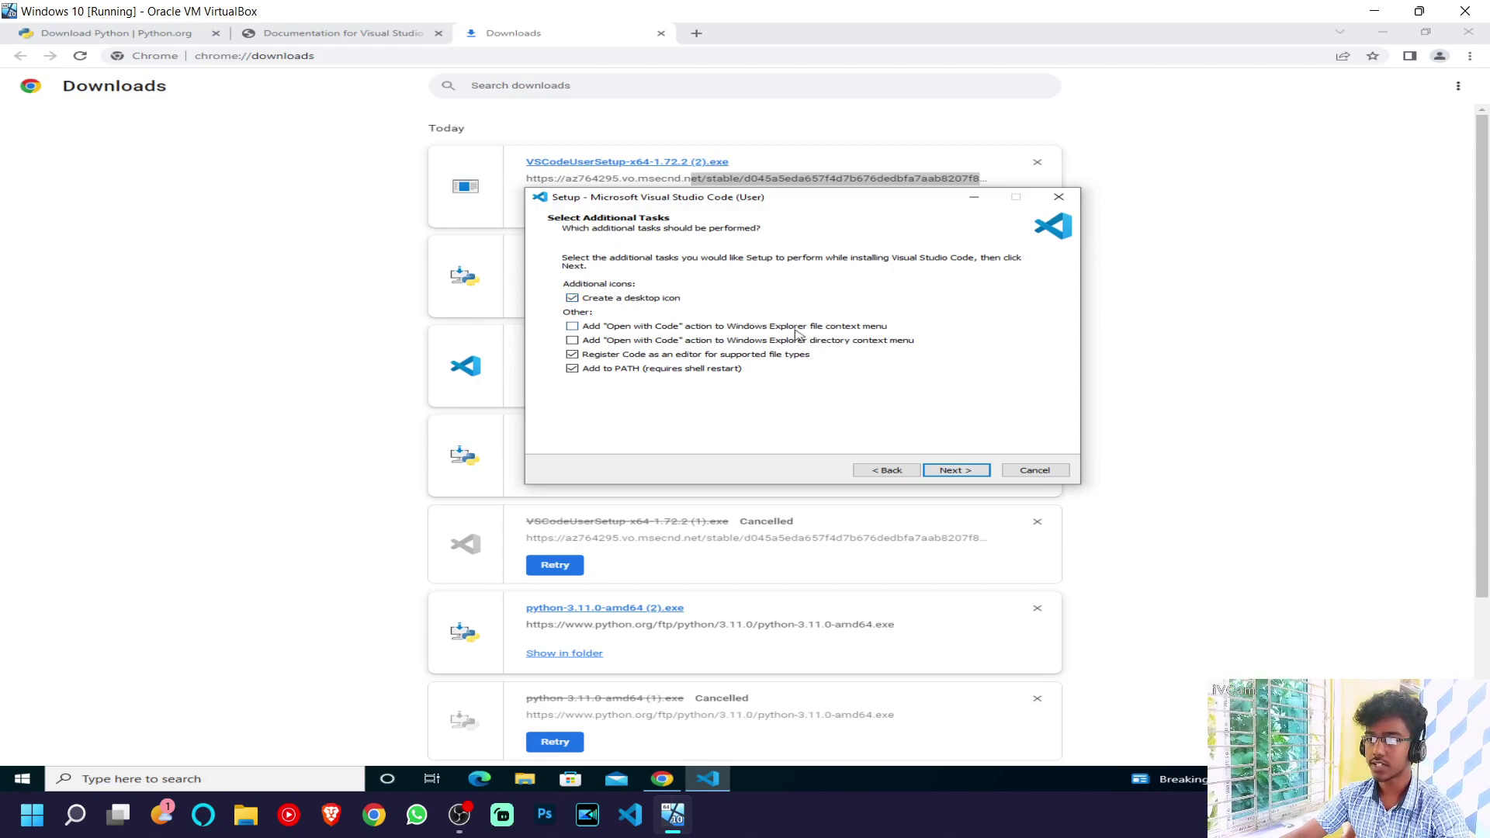
left_click(952, 470)
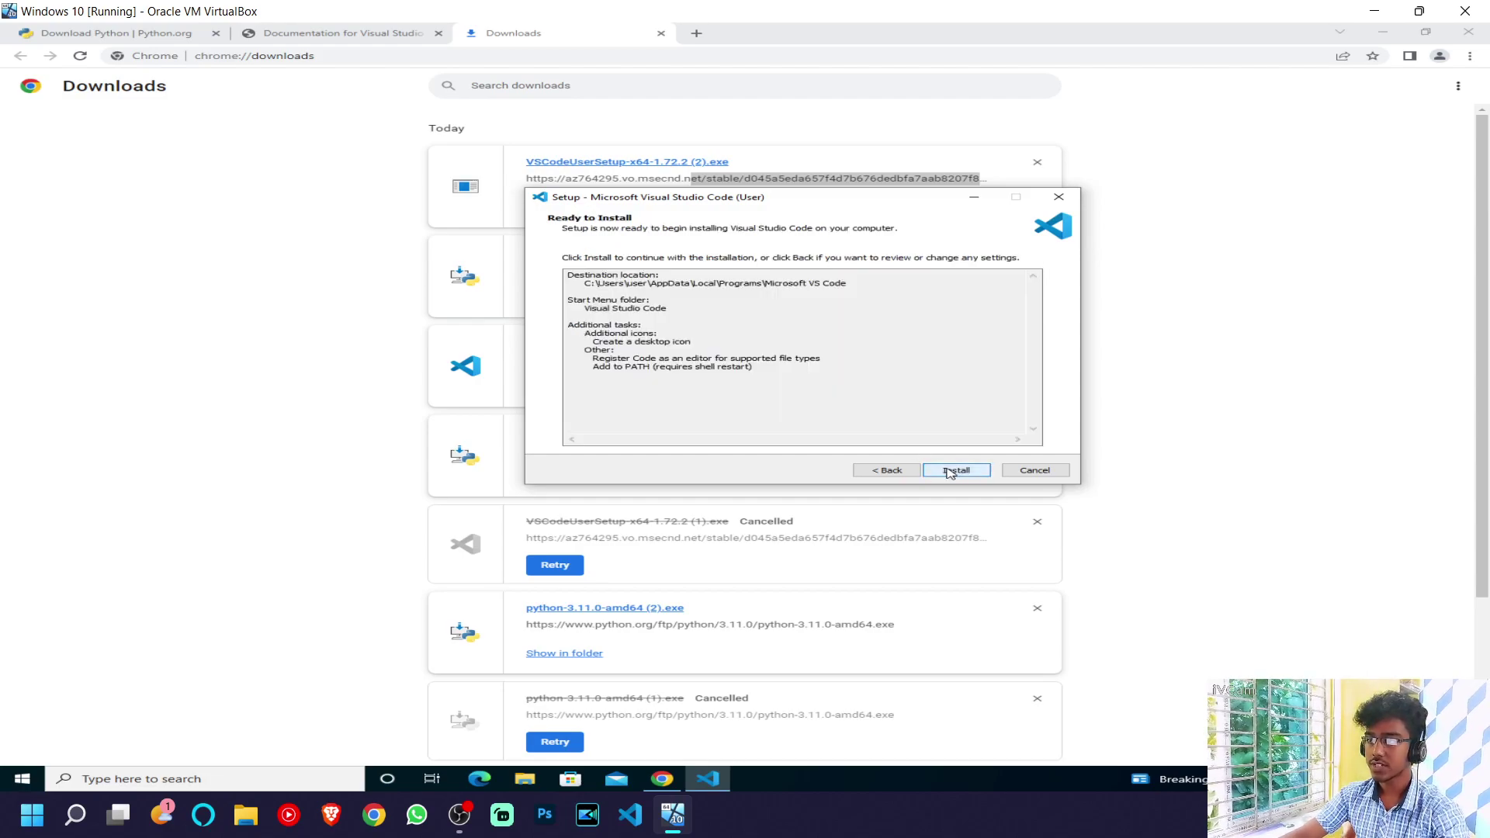
left_click(952, 471)
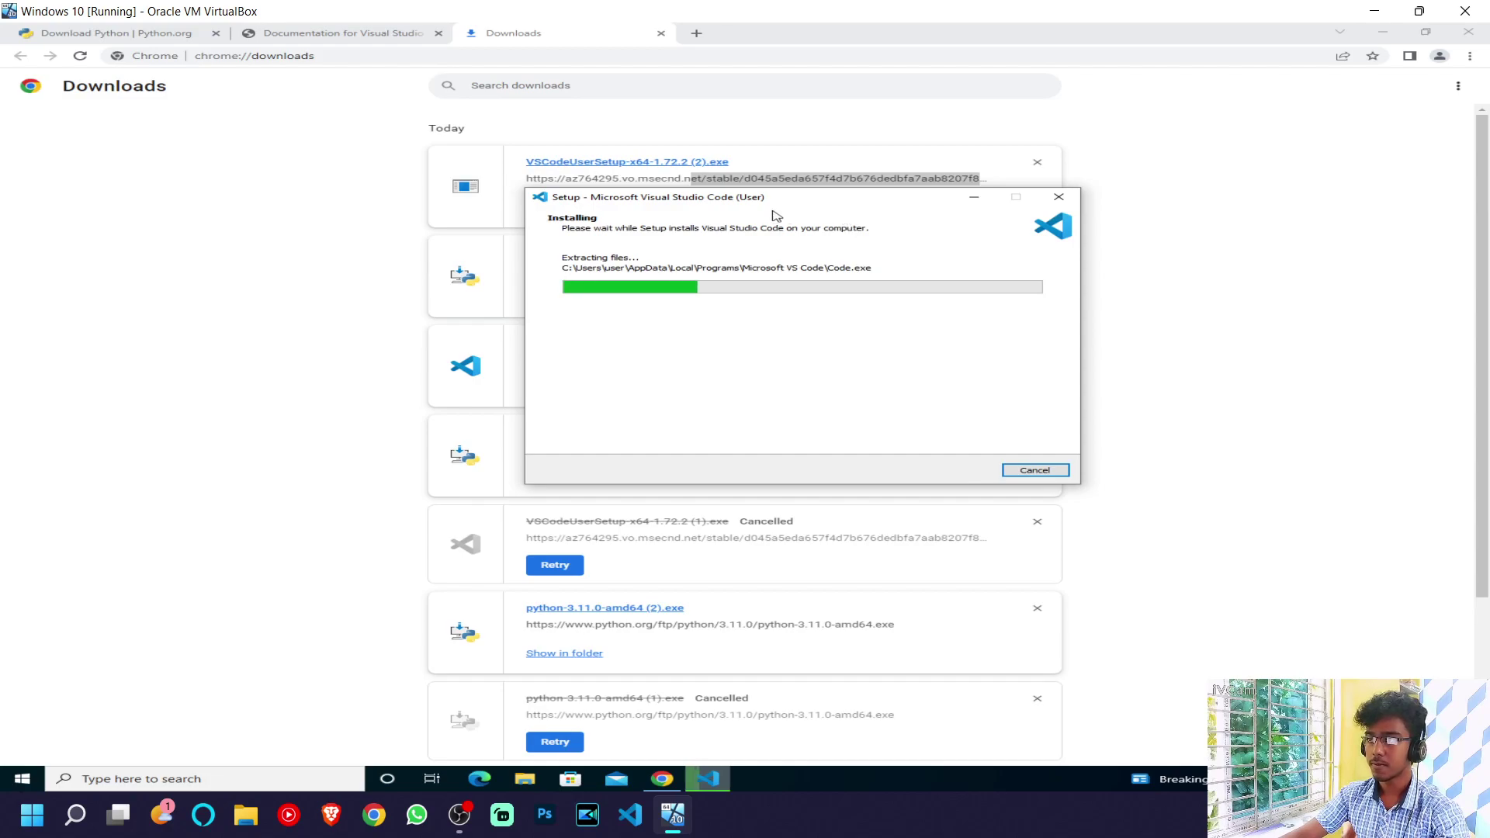
Turn off launching Visual Studio Code and finish its setup wizard.
left_click_drag(796, 202, 592, 210)
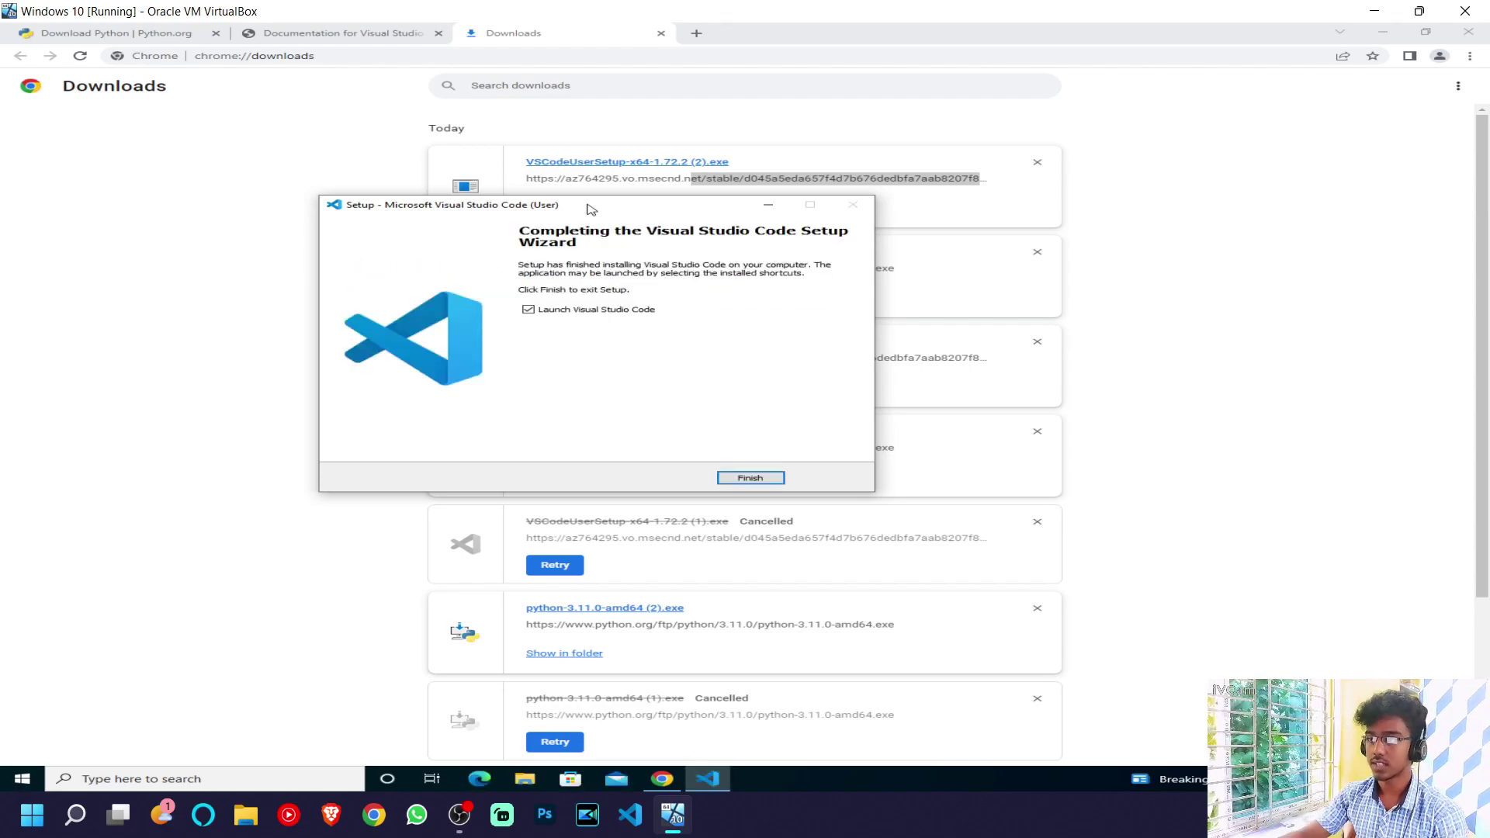
left_click(529, 311)
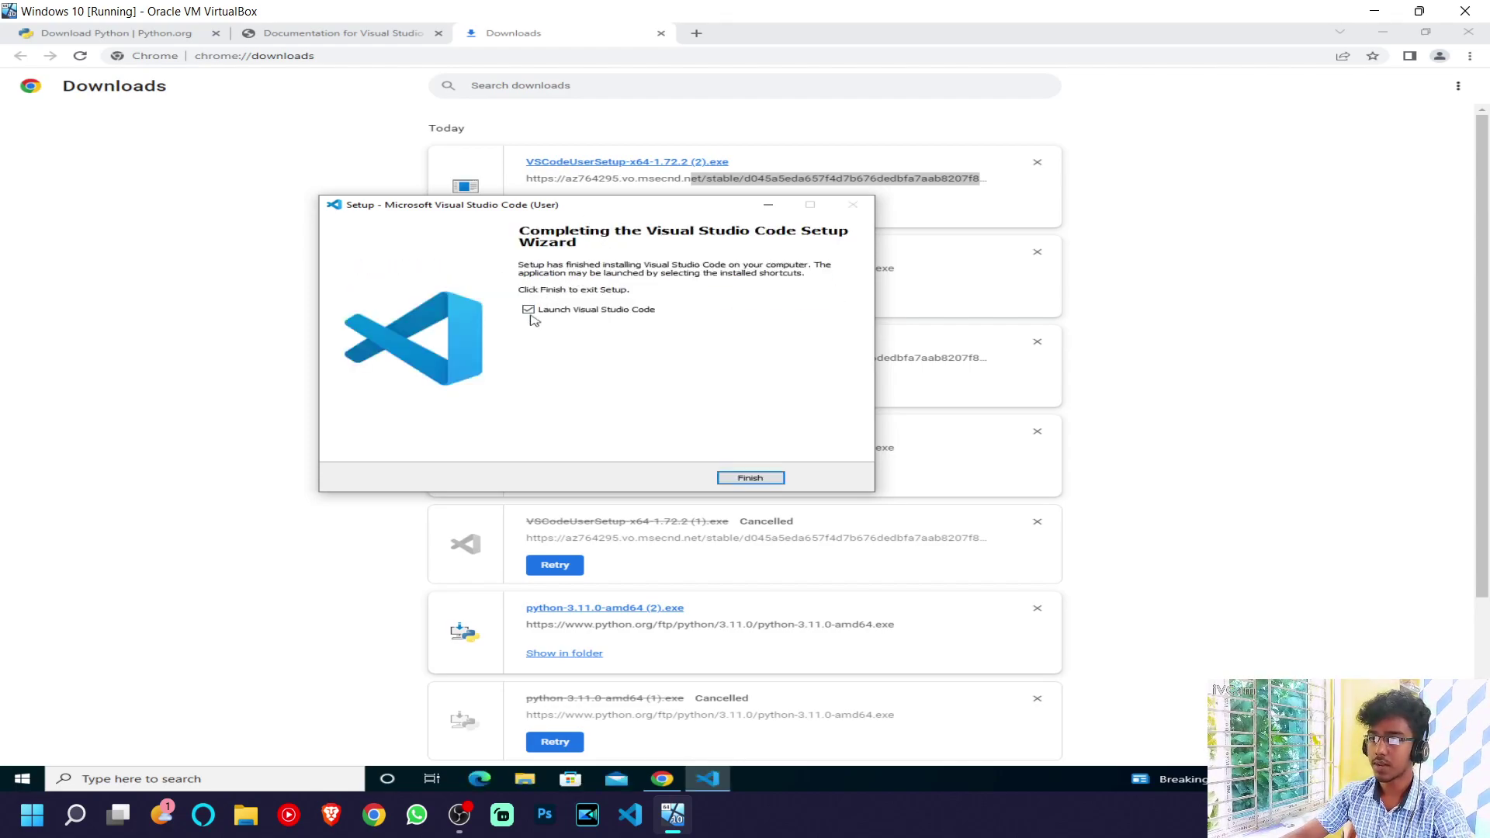
left_click(748, 478)
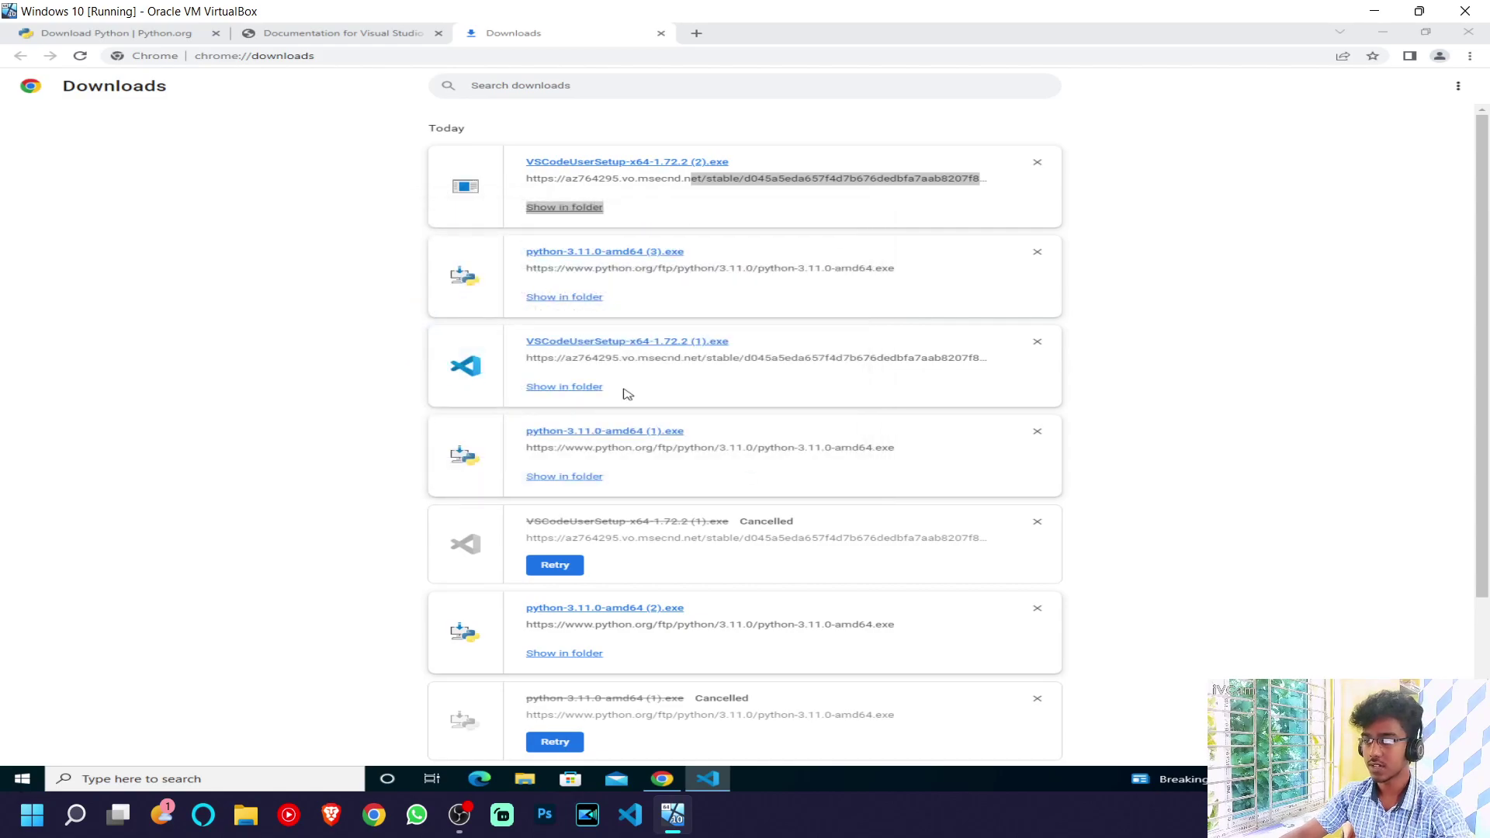
Run the python-3.11.0-amd64 (3).exe installer from the downloads list and close the browser.
left_click(656, 265)
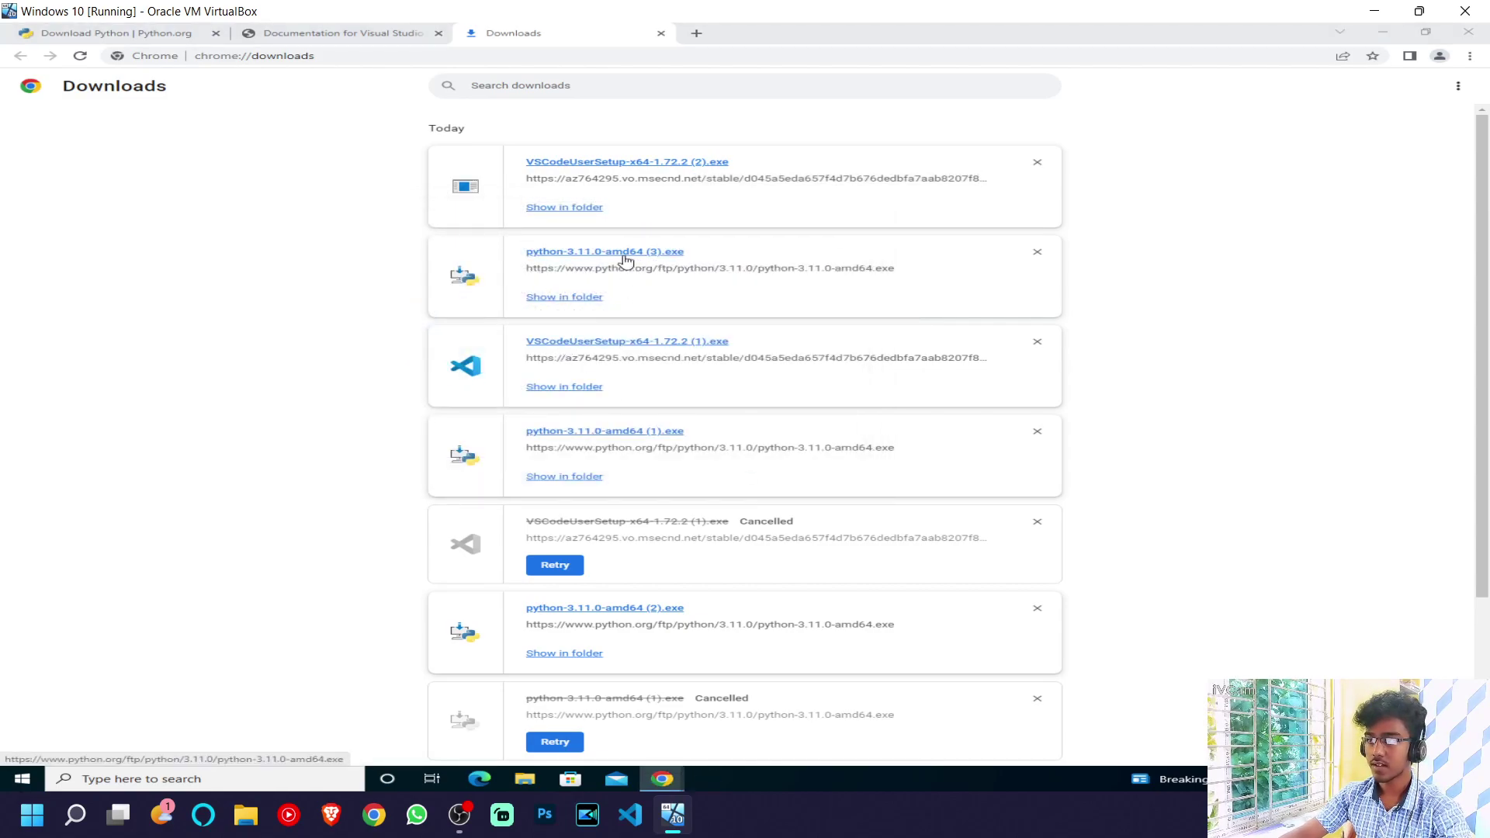
left_click(623, 341)
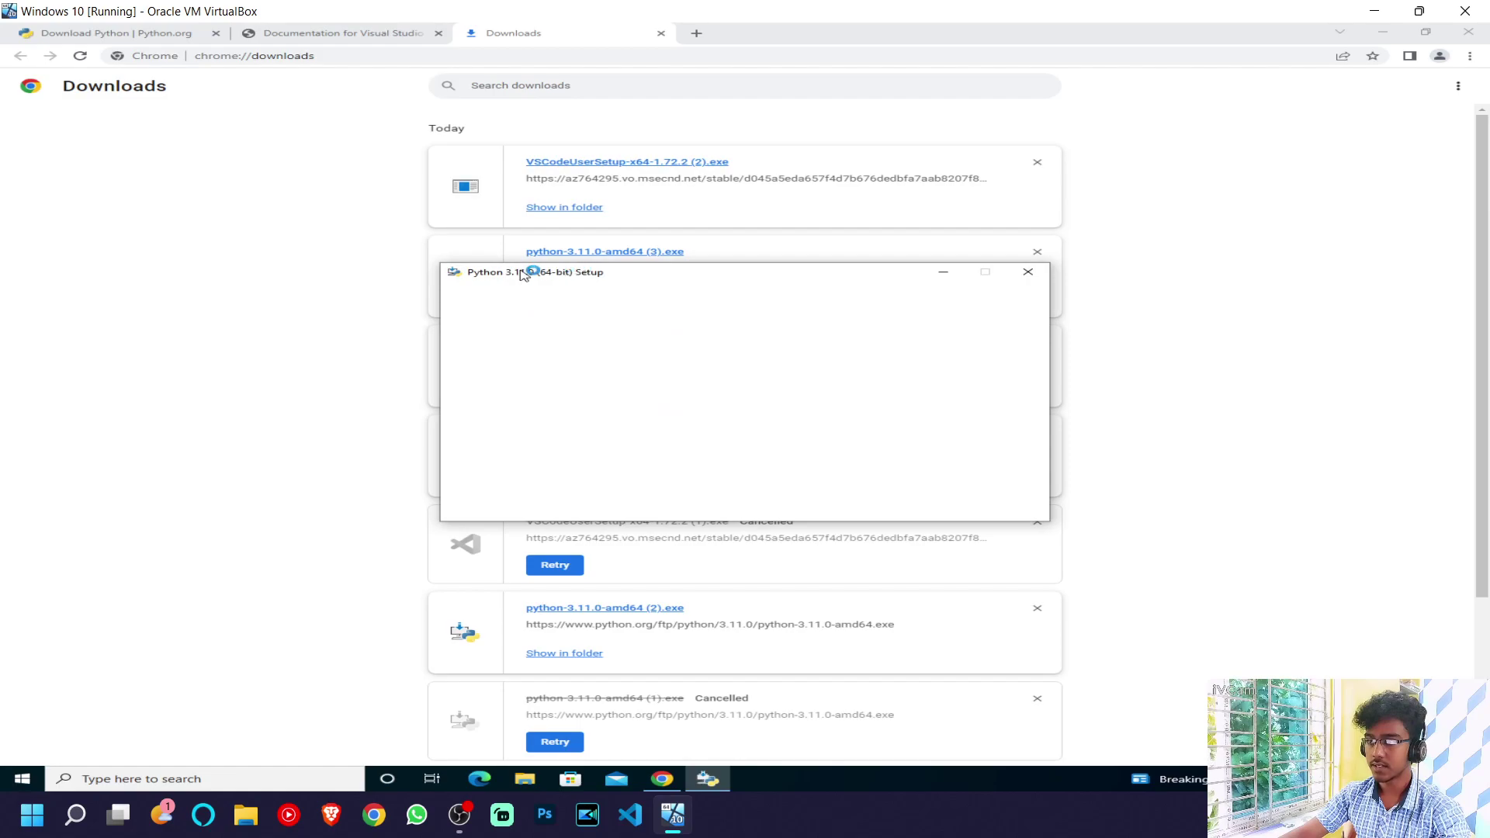
left_click_drag(647, 268, 679, 158)
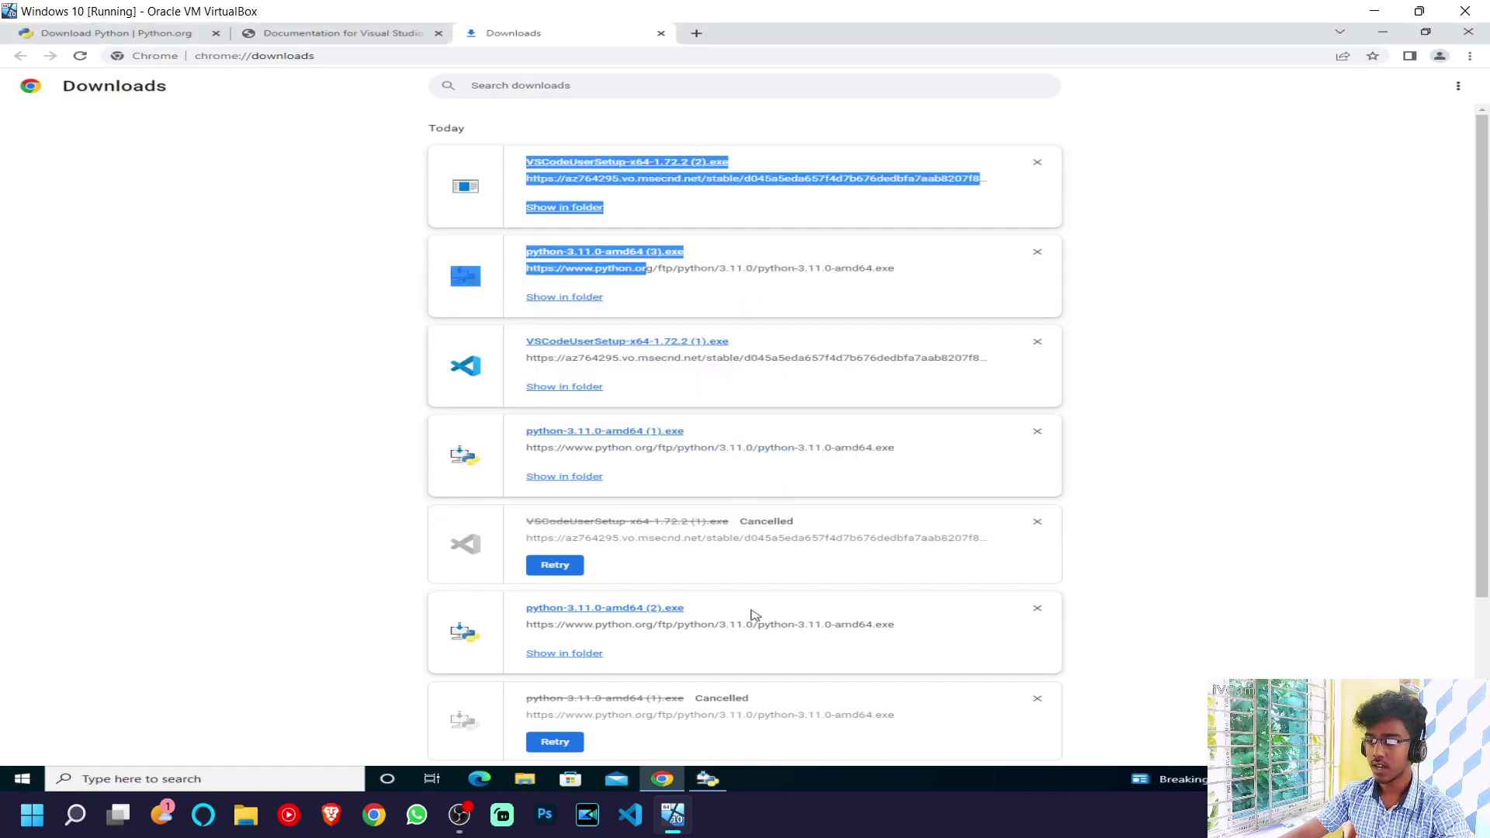
left_click(1468, 32)
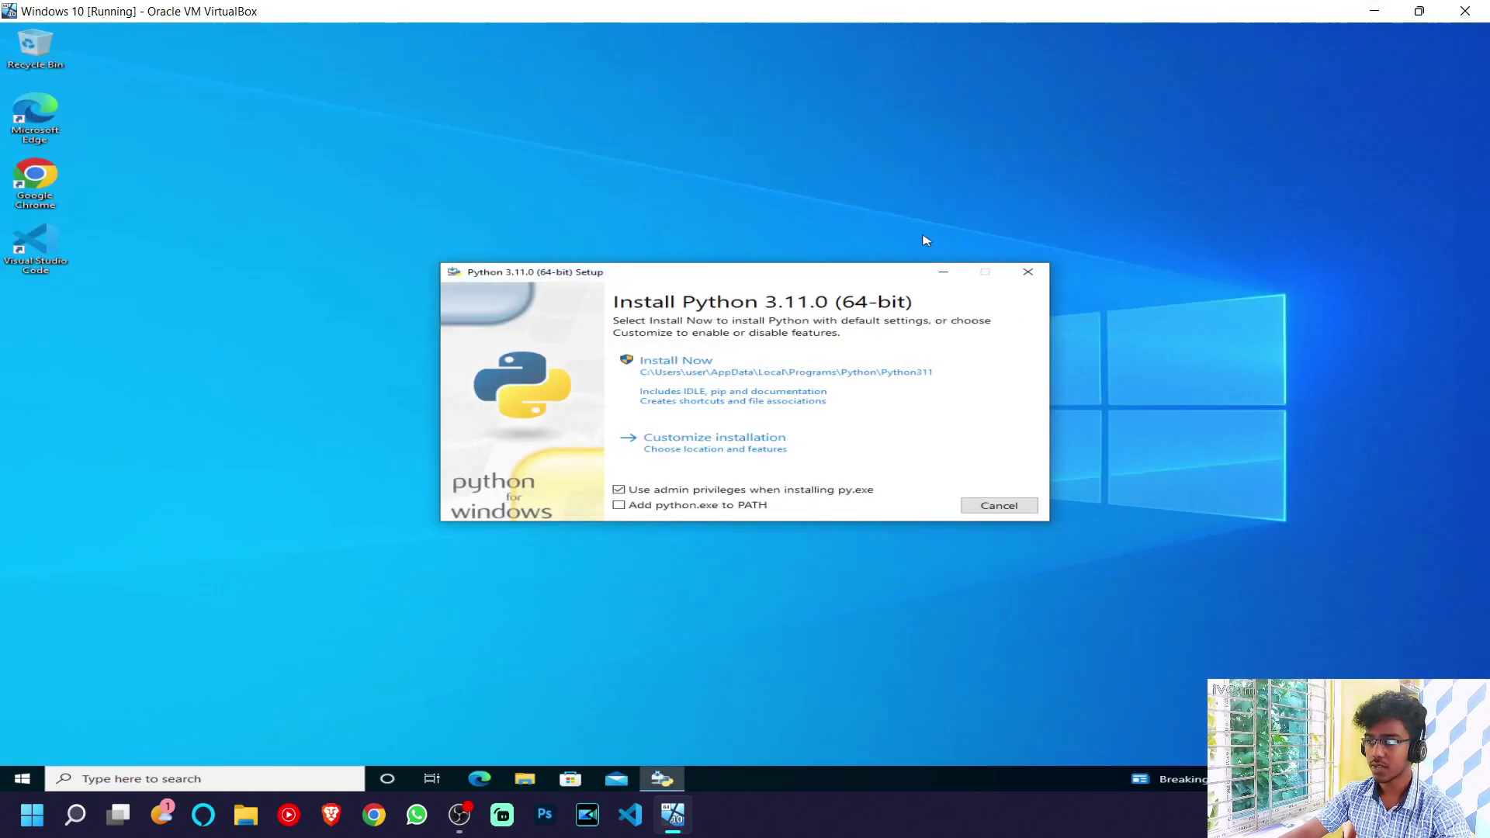
Install Python 3.11.0 with default settings and python.exe added to PATH, allowing the installer to make changes to the device.
left_click_drag(759, 272, 772, 133)
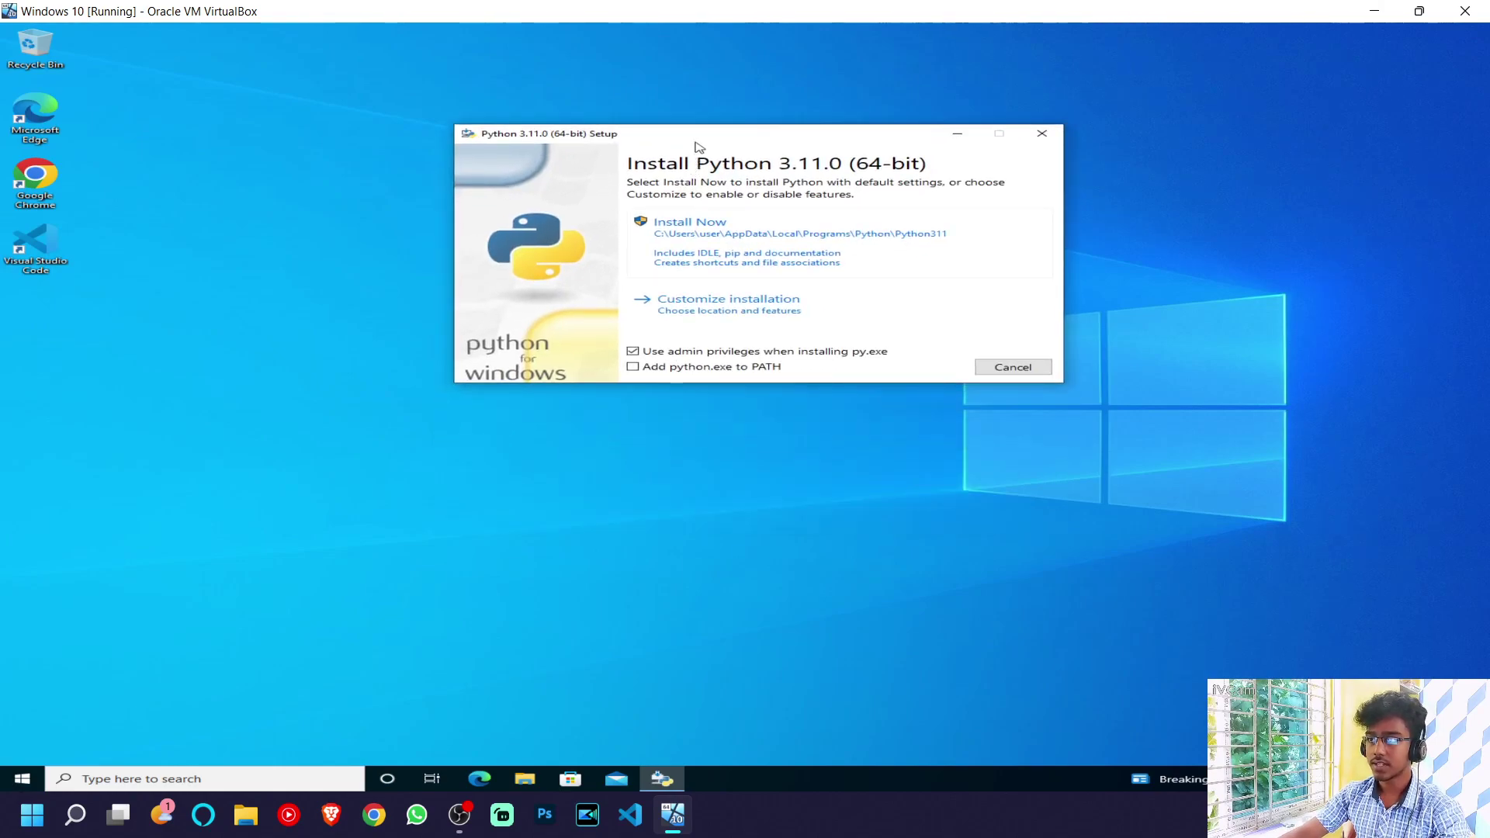
left_click_drag(657, 140, 624, 154)
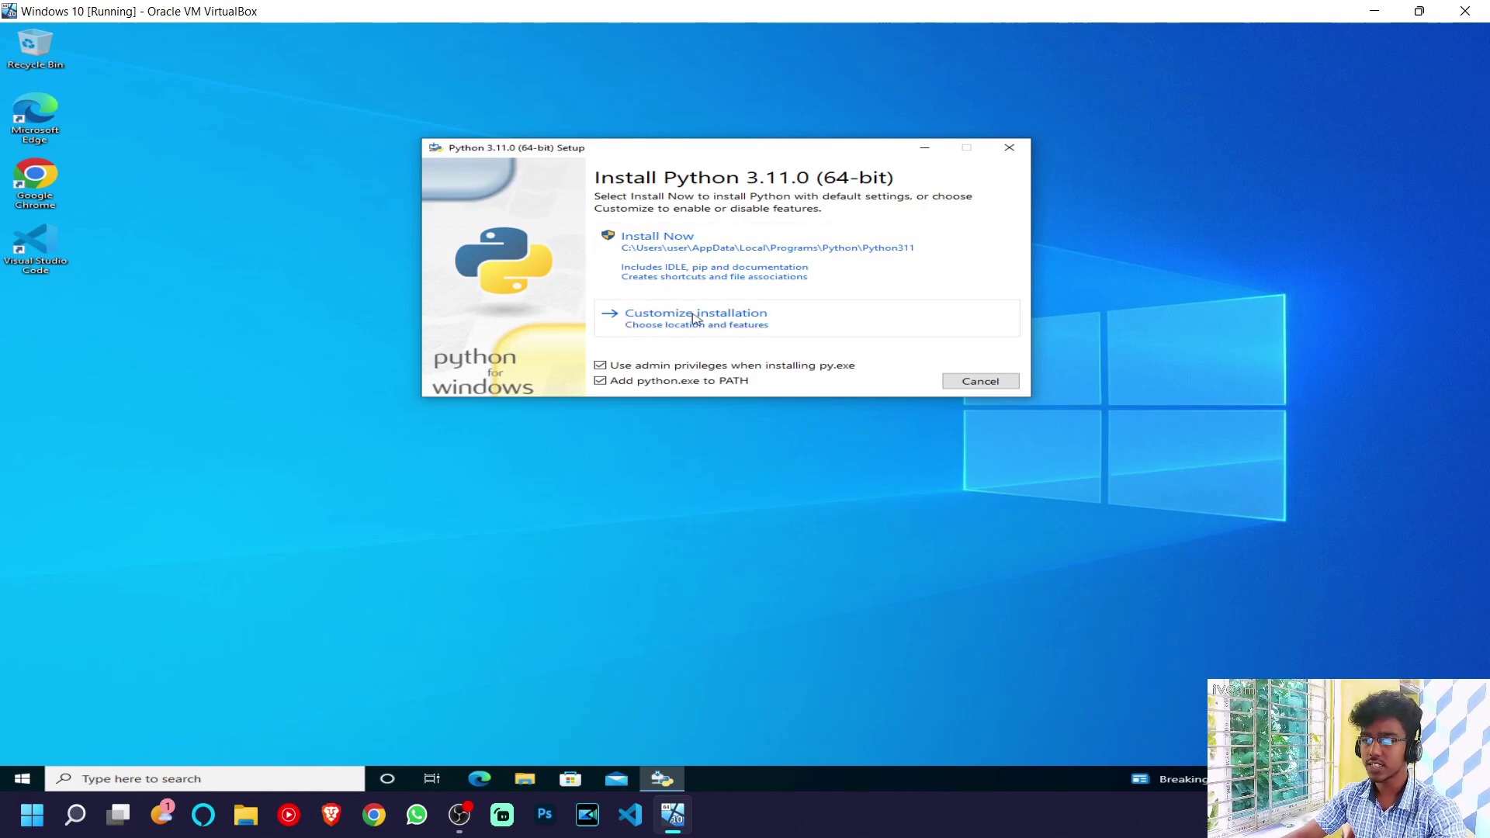
left_click(789, 251)
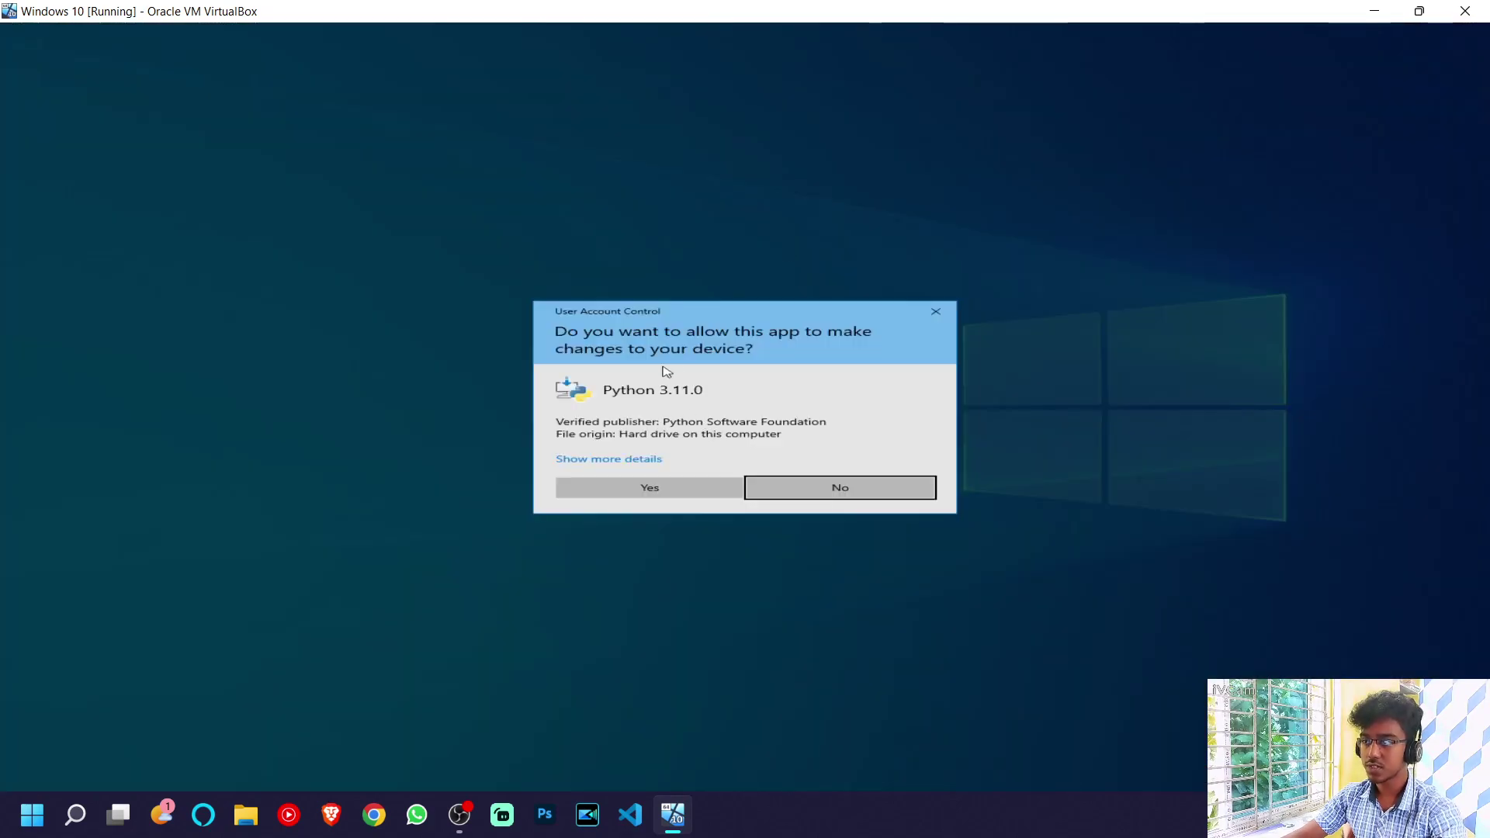
left_click(650, 489)
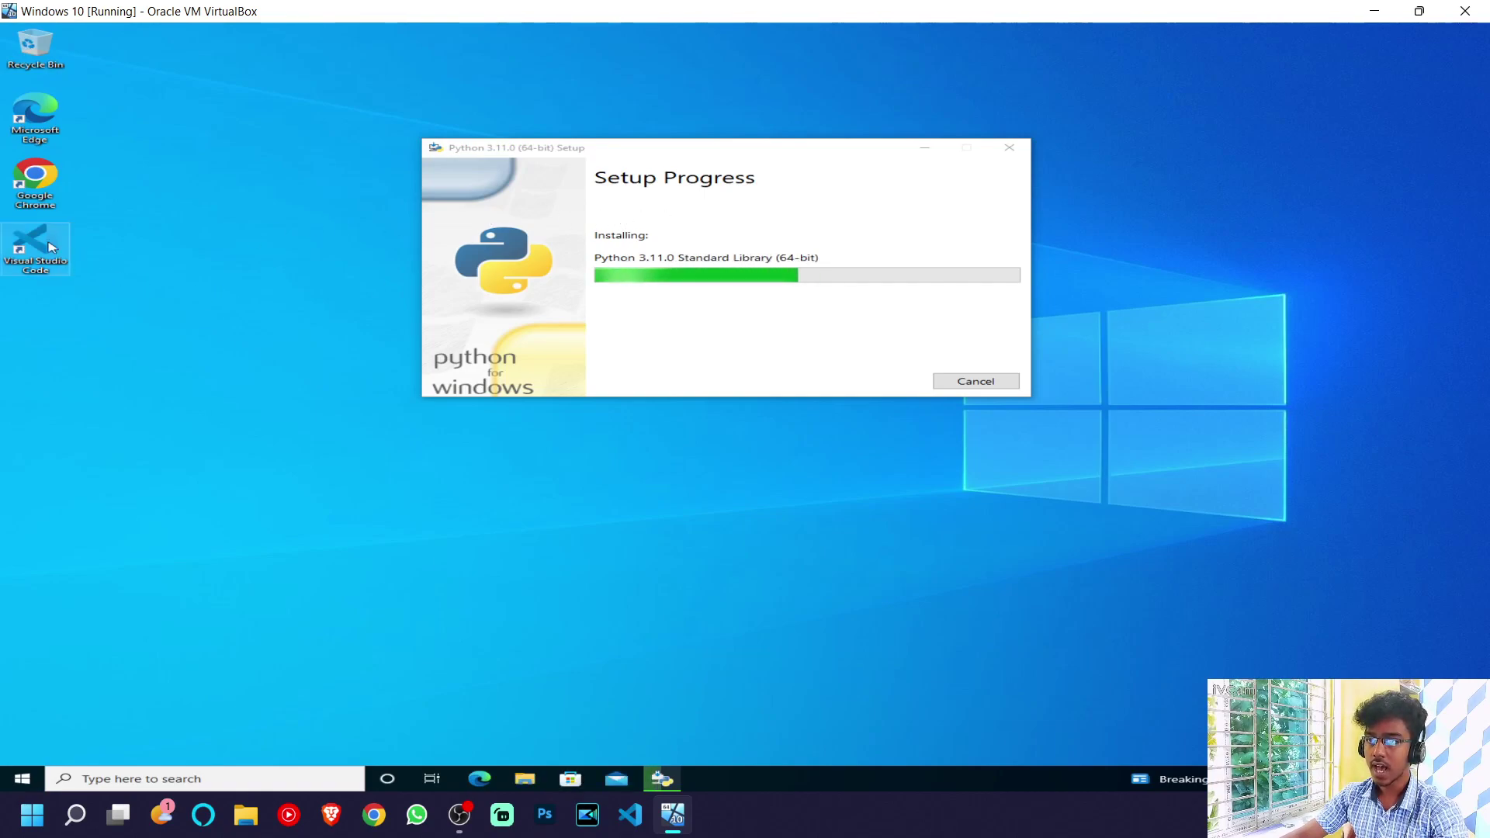
Move the Visual Studio Code desktop shortcut out of the icon column into the empty area beside it.
left_click_drag(35, 244, 260, 190)
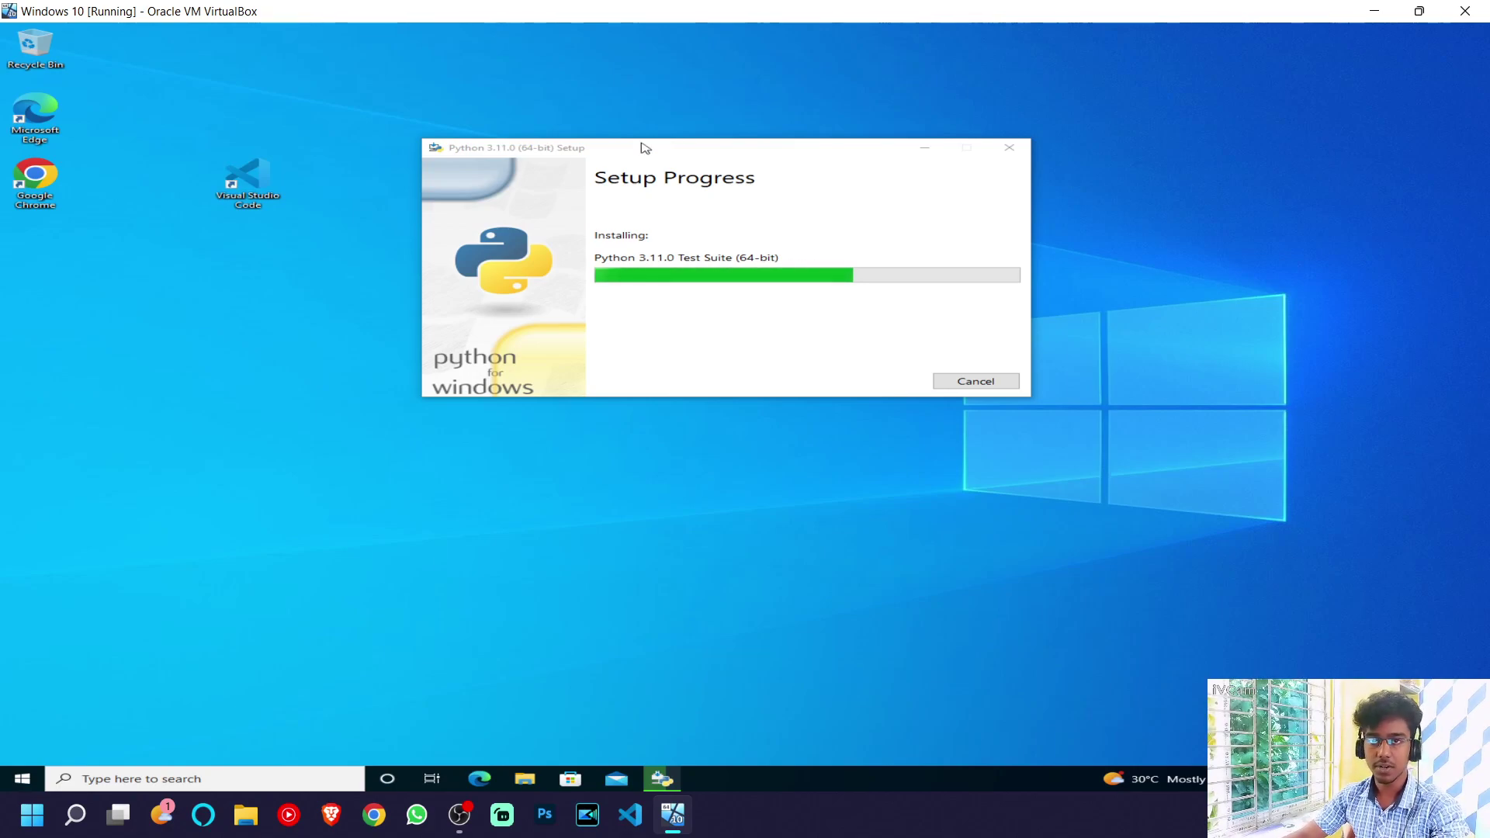
left_click_drag(643, 148, 752, 154)
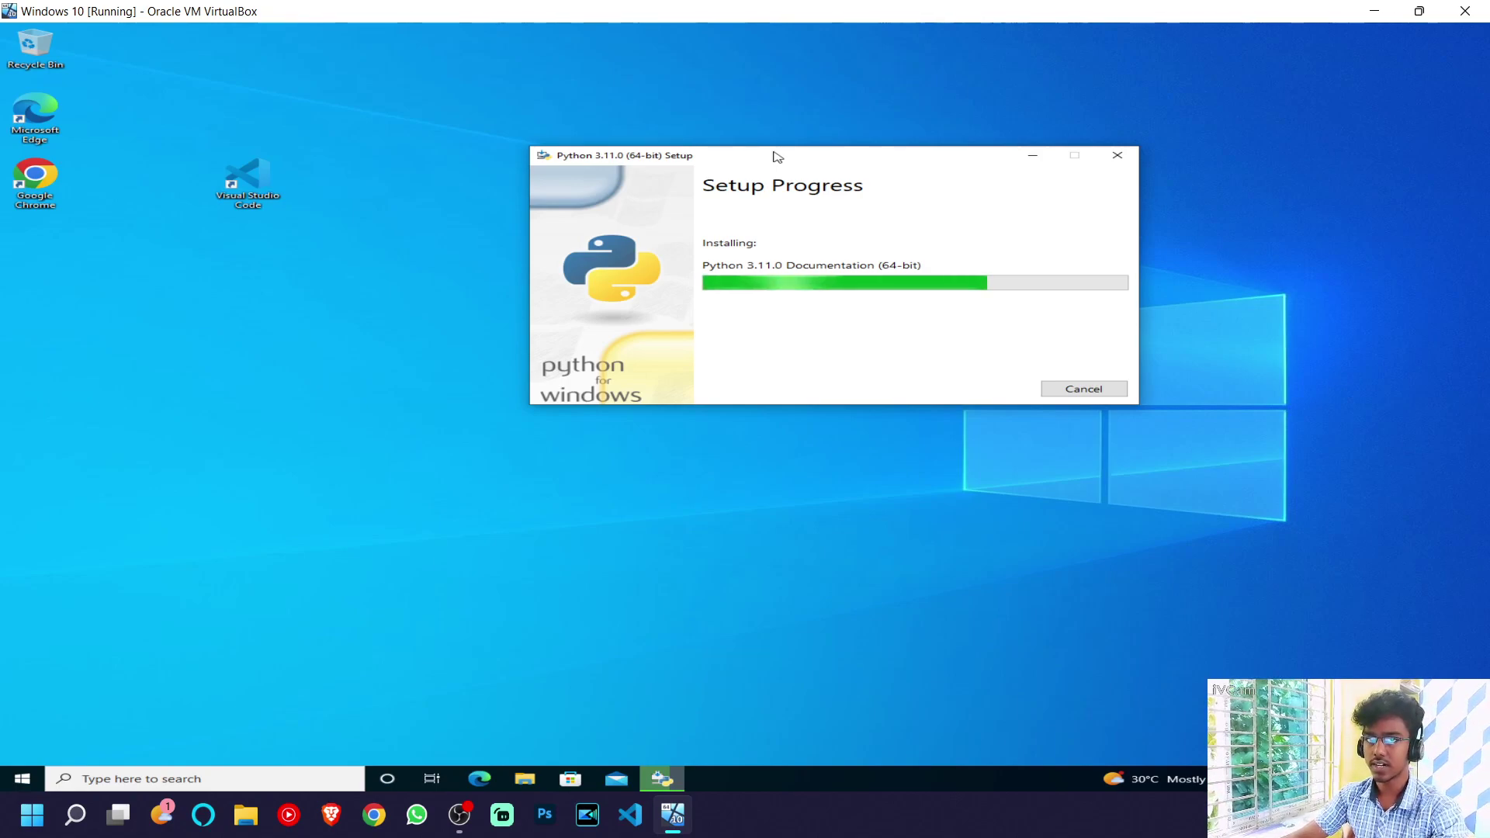
left_click_drag(774, 153, 740, 153)
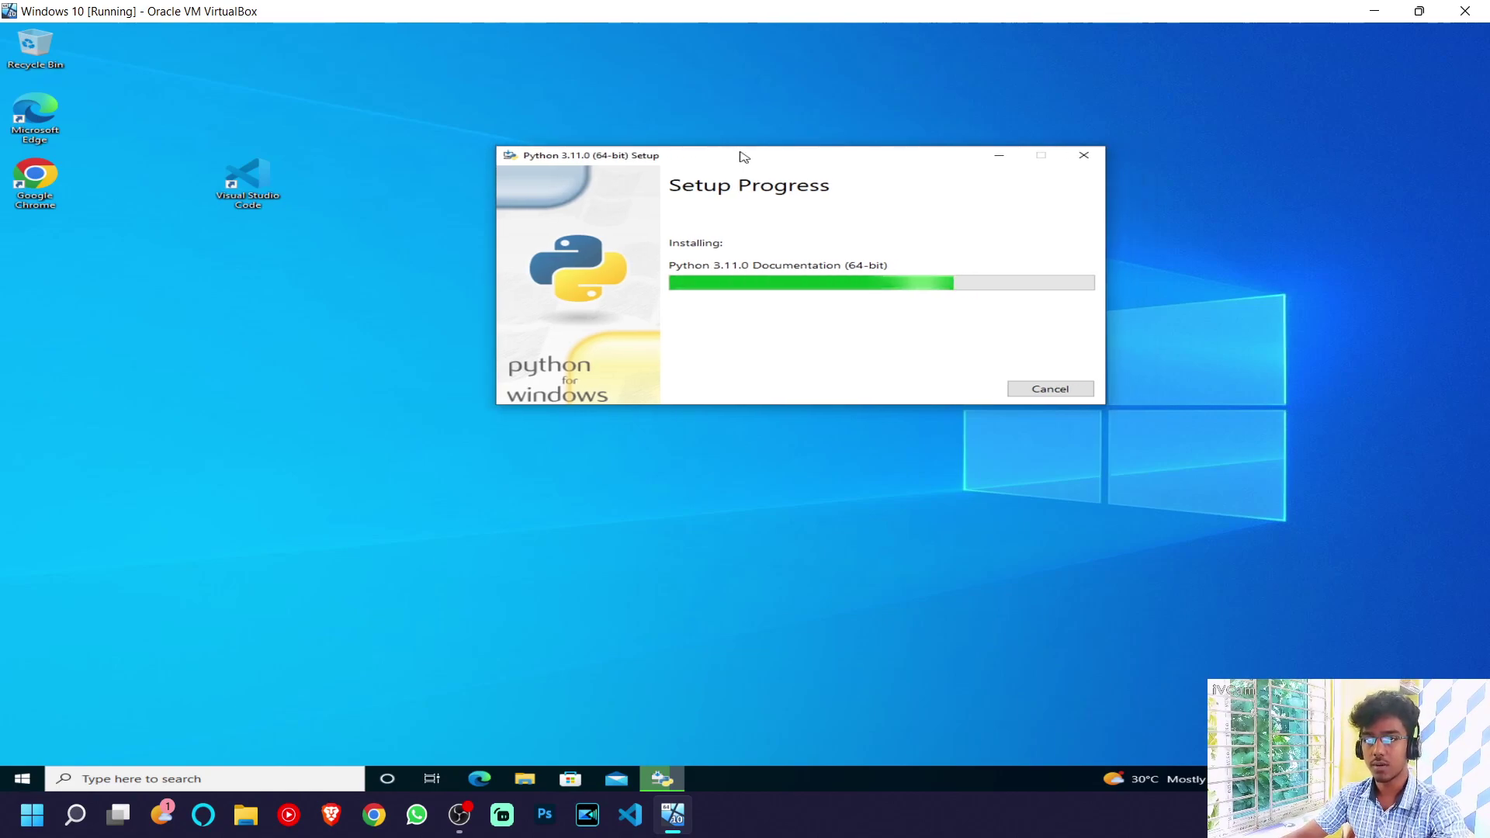
left_click_drag(744, 156, 711, 158)
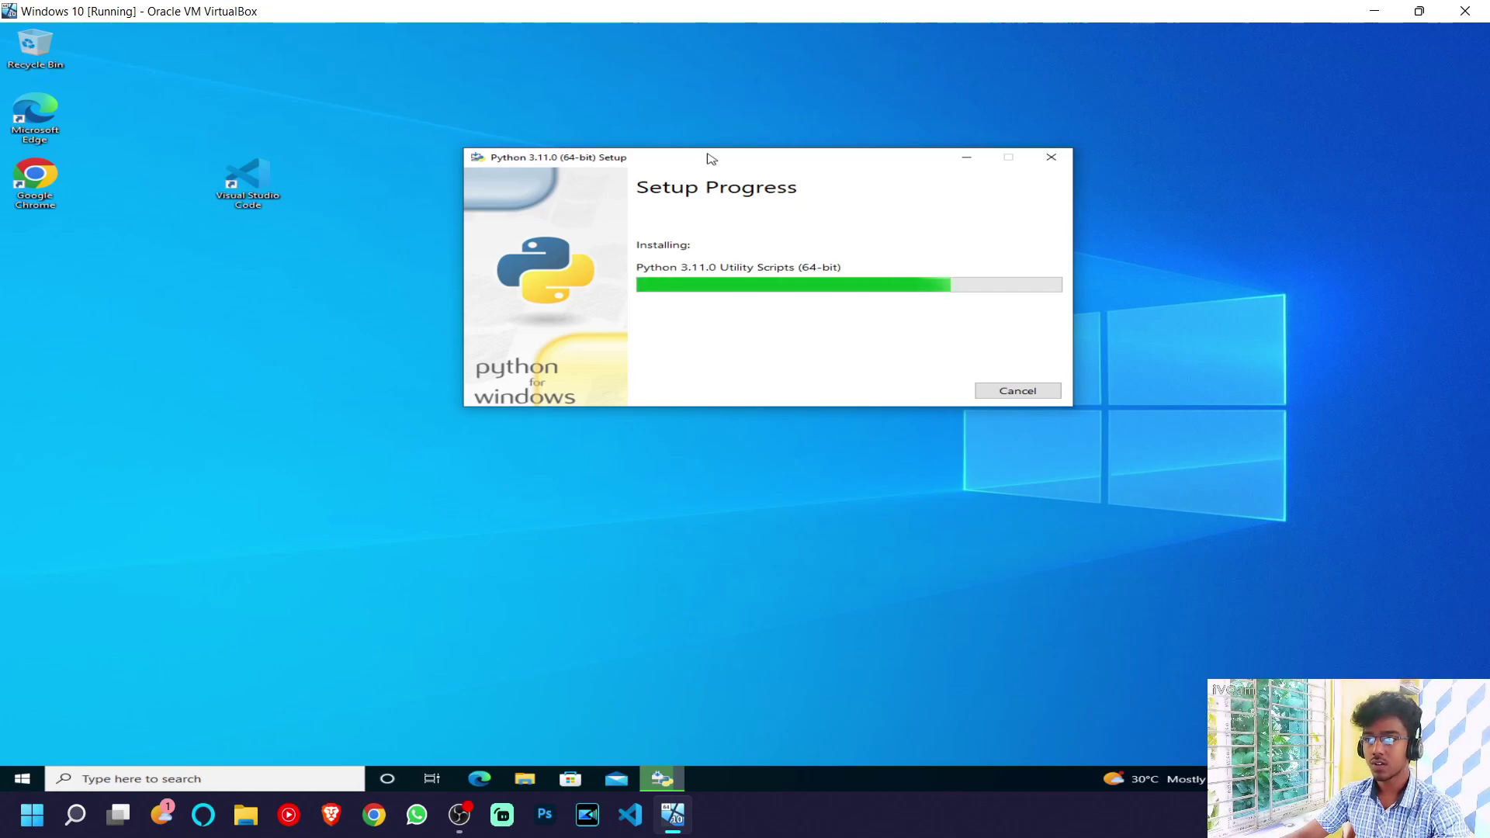
left_click_drag(711, 158, 688, 165)
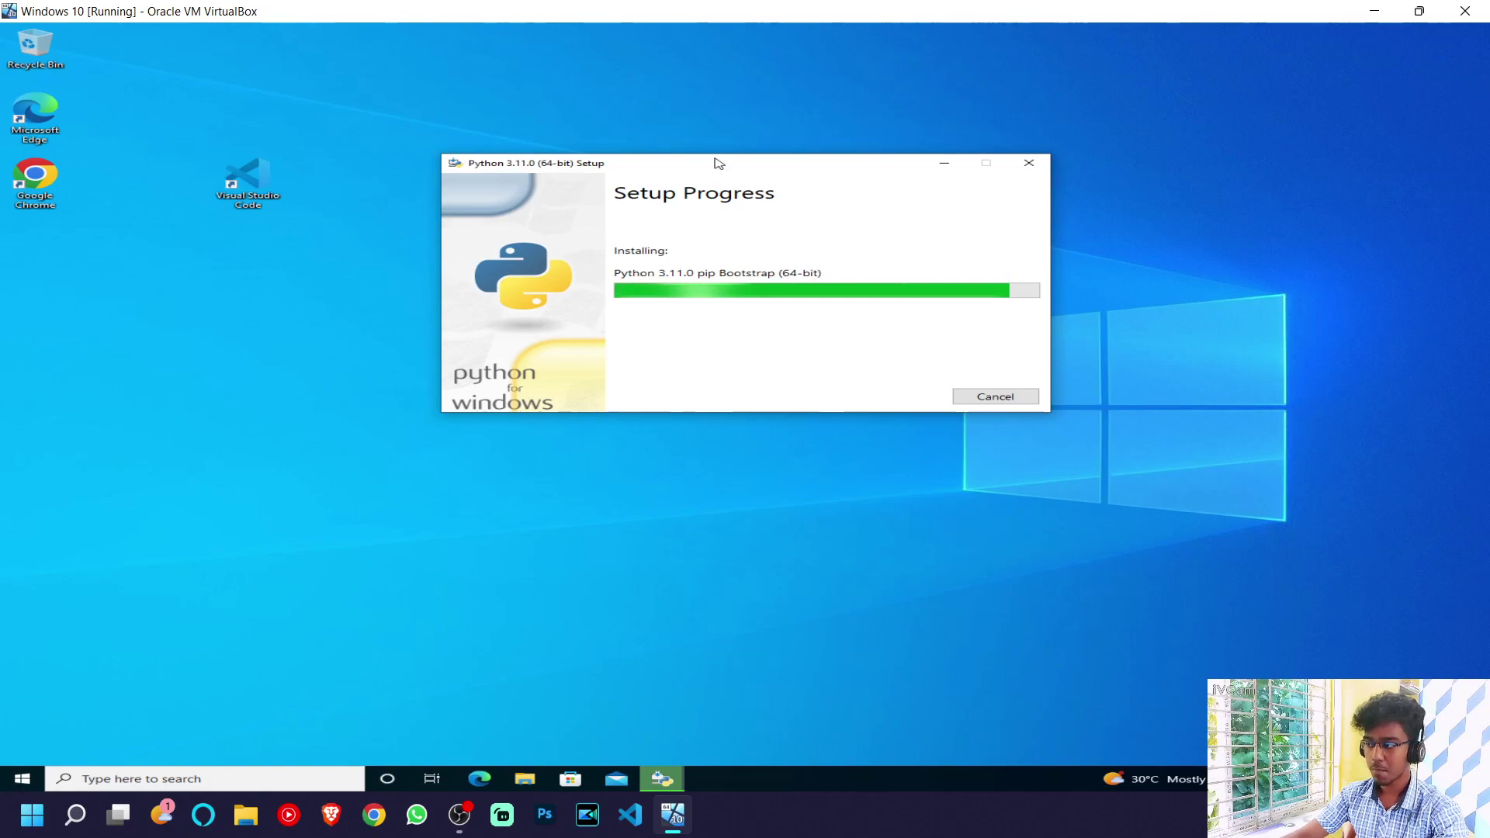
left_click_drag(688, 166, 733, 154)
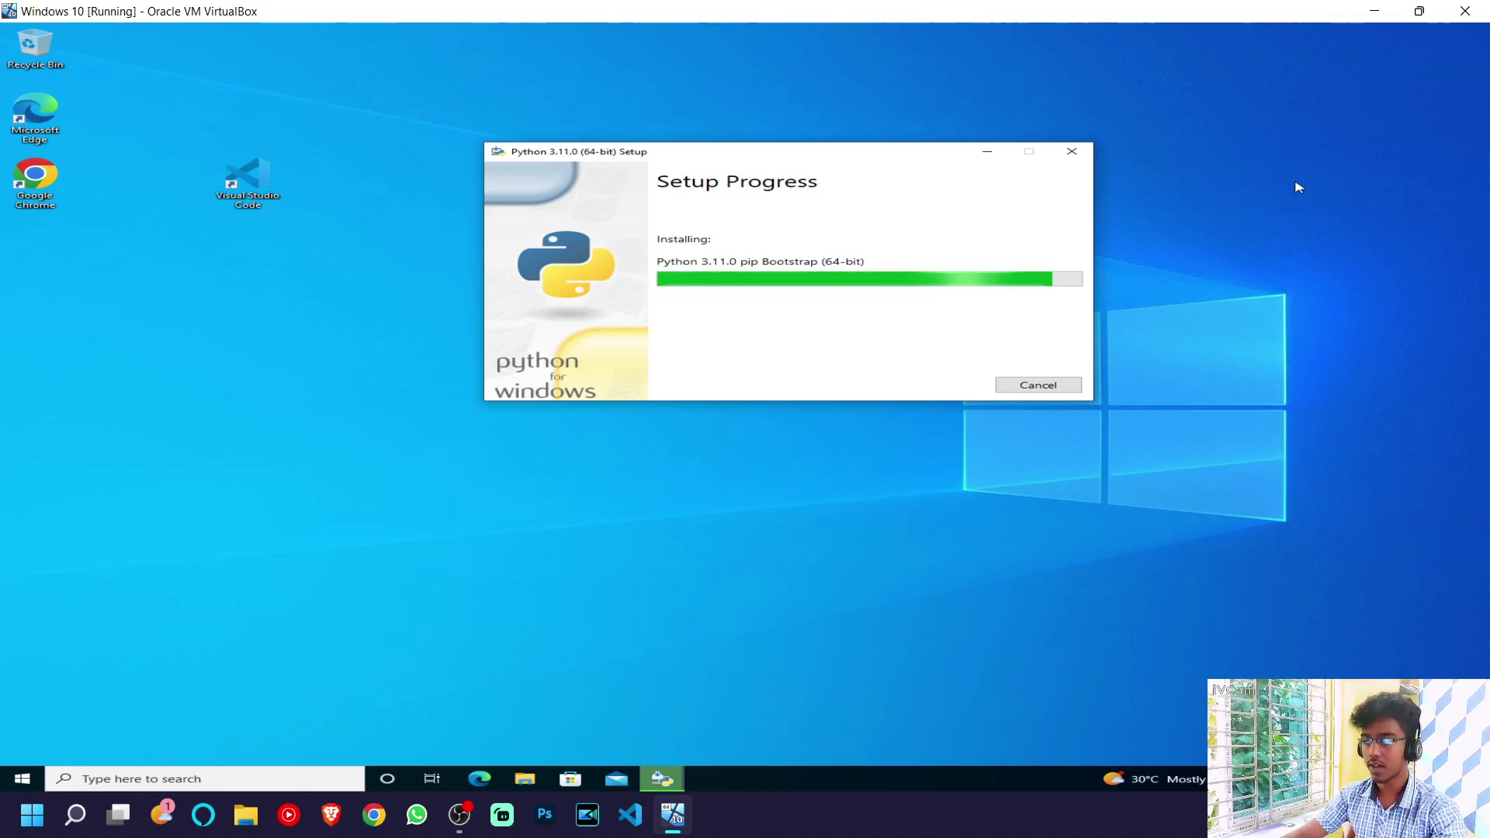
Clear all notifications from the Windows 10 action center and return to the Python setup window.
key("super+a")
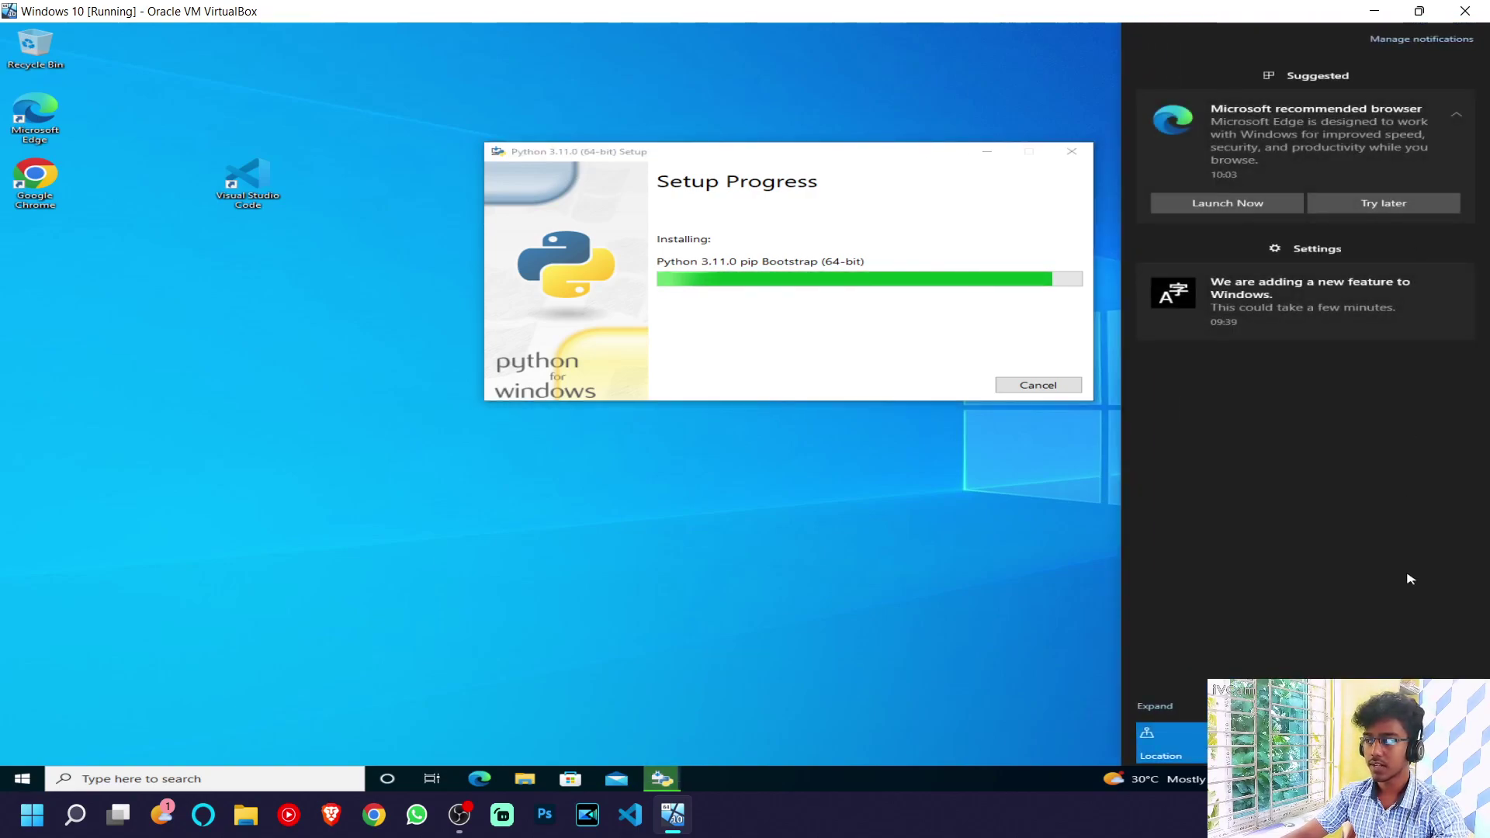
left_click(1418, 706)
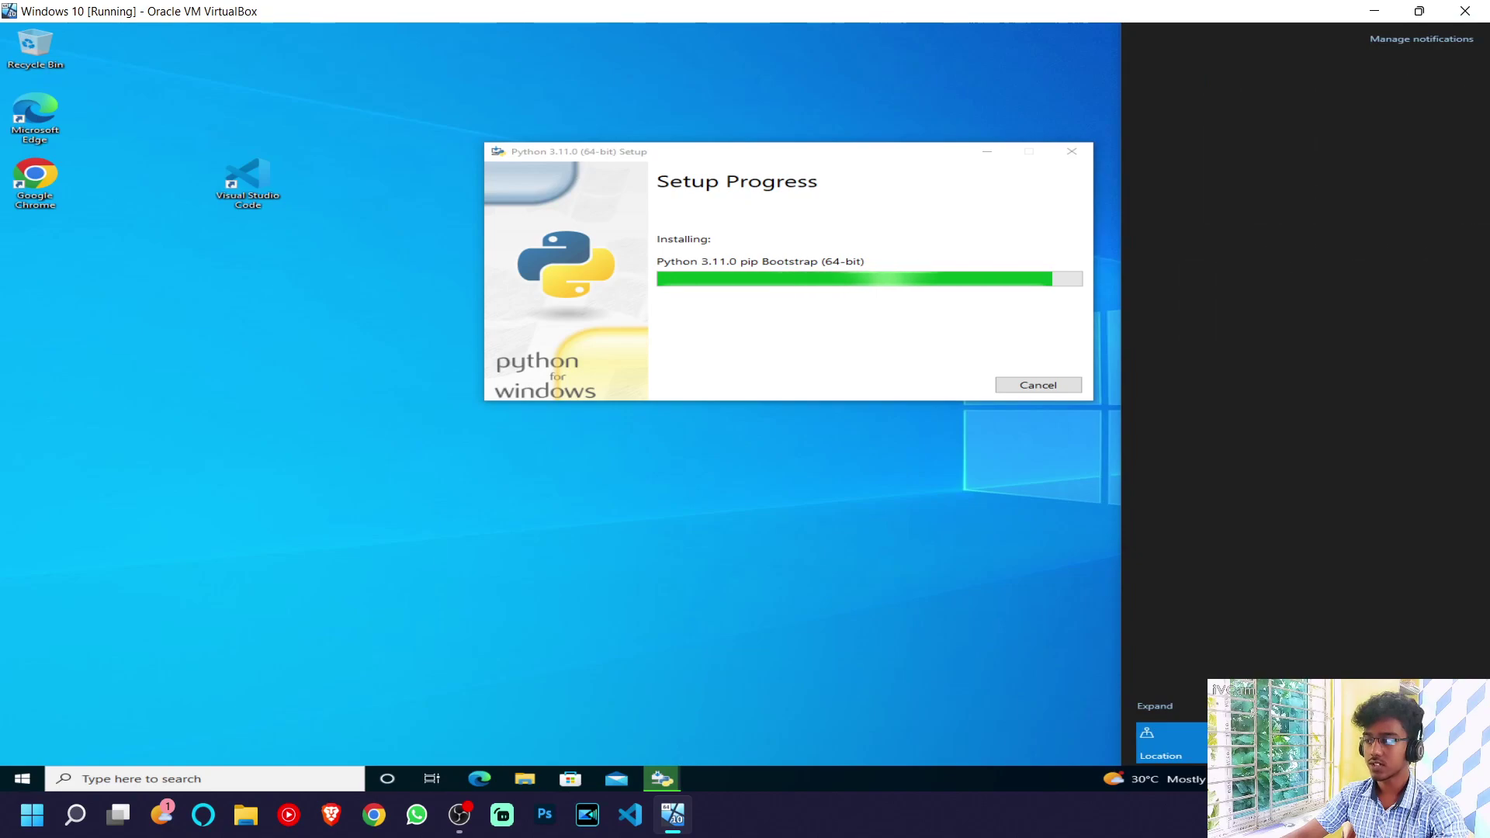
left_click(794, 151)
Close the Python 3.11.0 setup wizard once the installation is complete, leaving the path length limit option unused.
left_click_drag(775, 154, 707, 248)
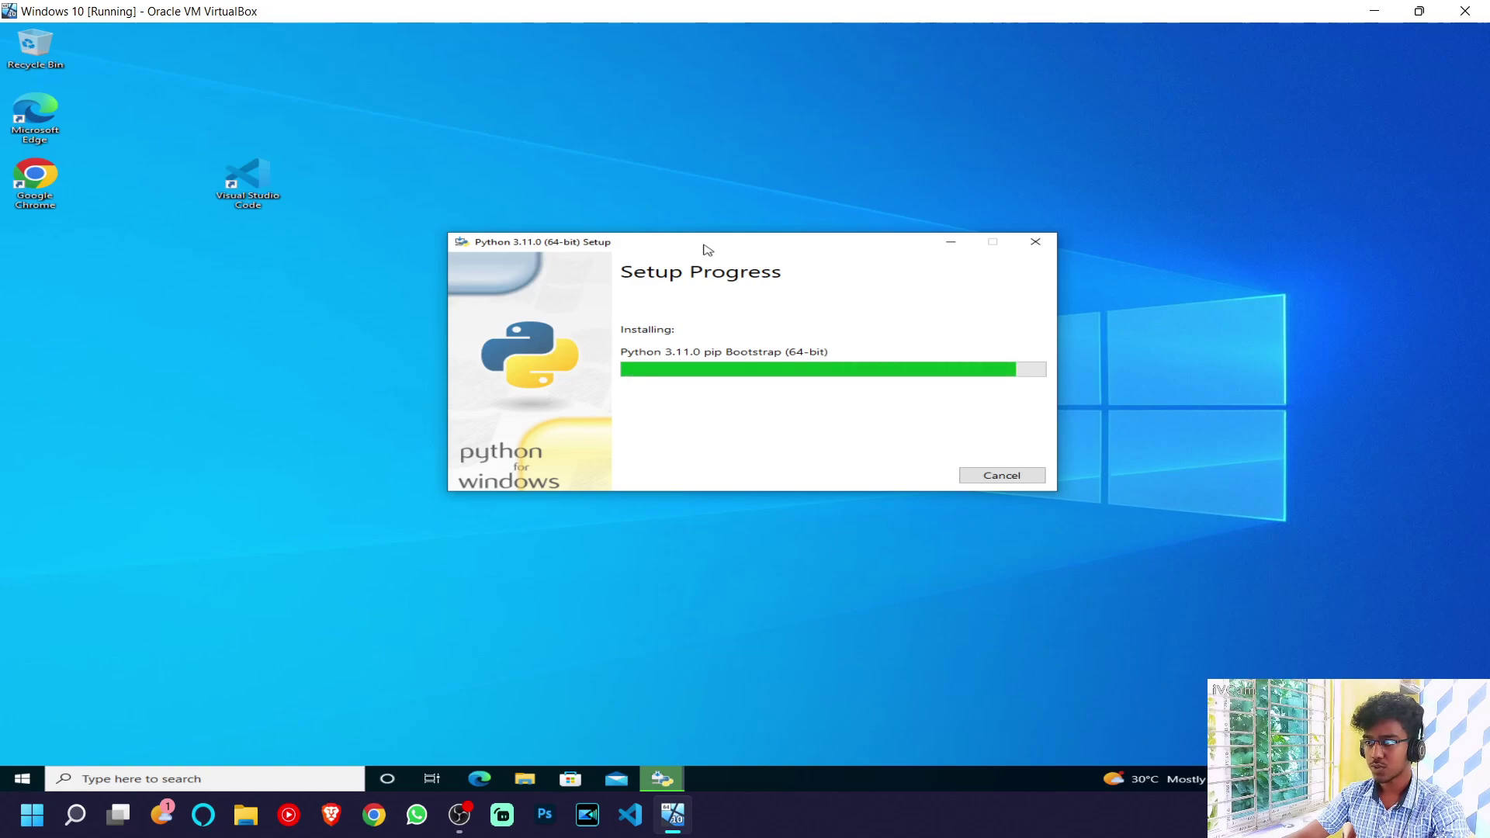
left_click_drag(708, 250, 696, 195)
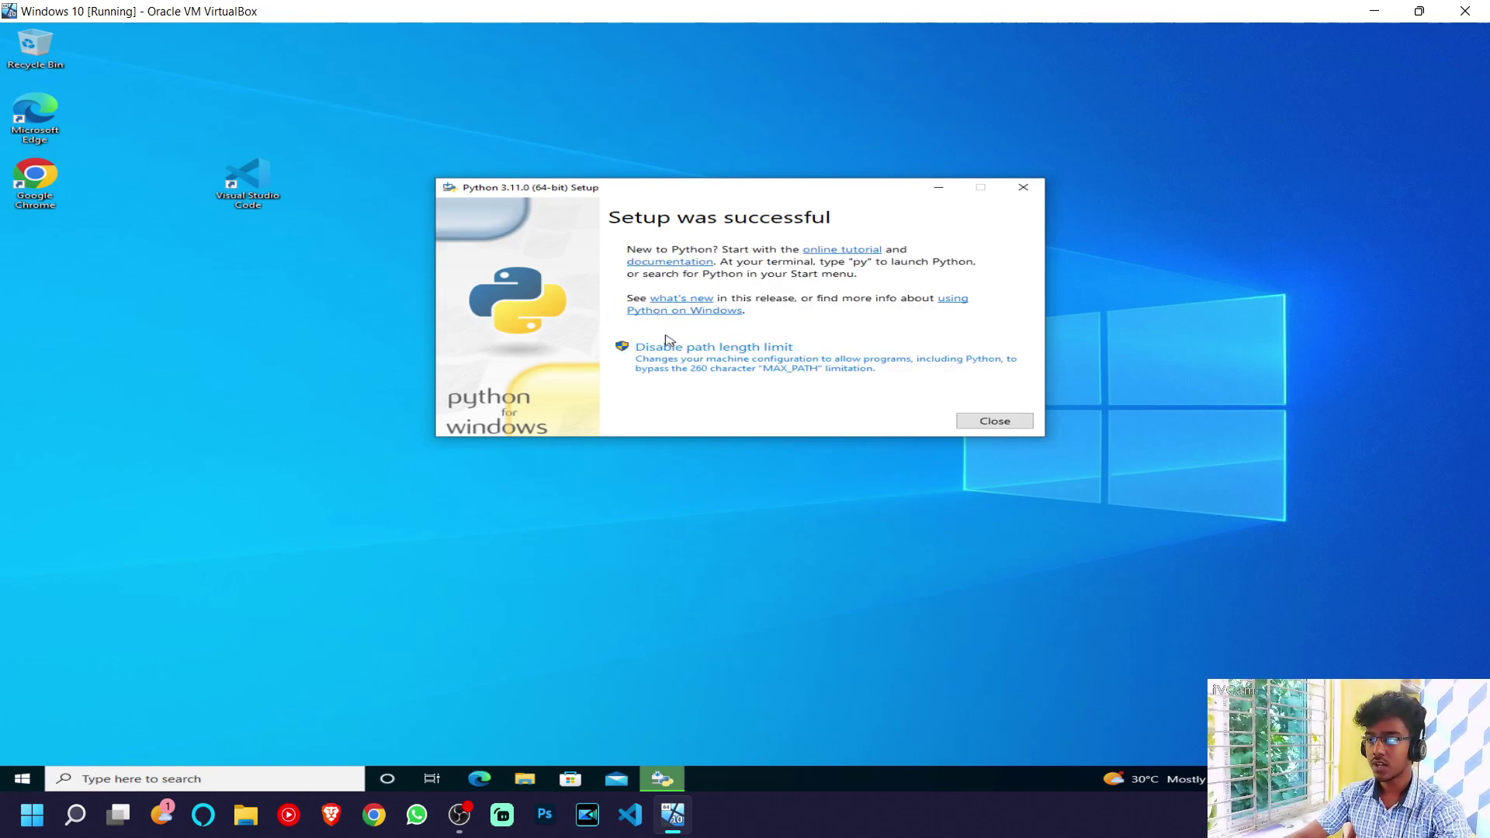
left_click_drag(580, 188, 543, 184)
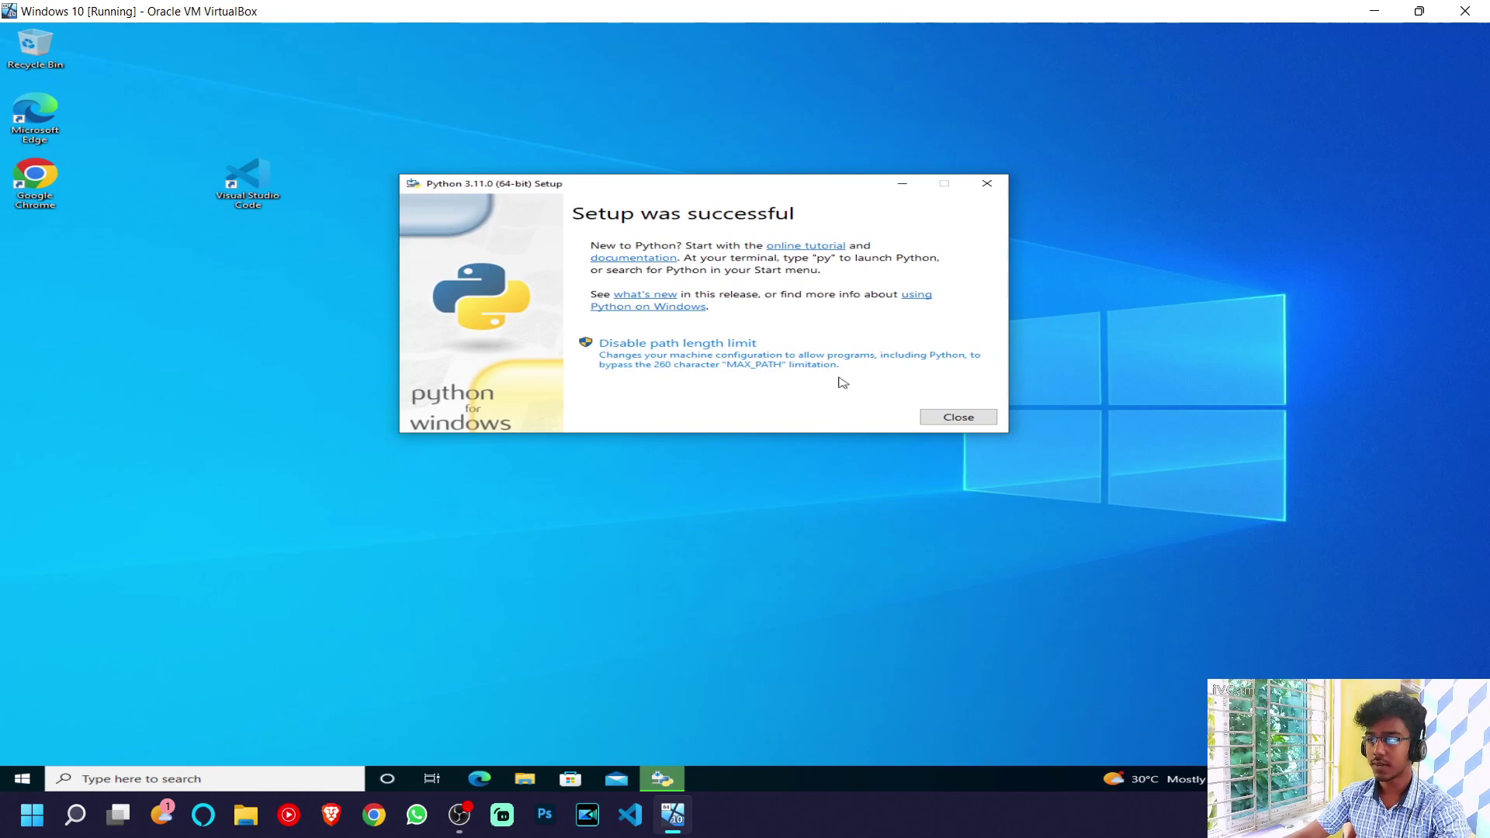
left_click(942, 420)
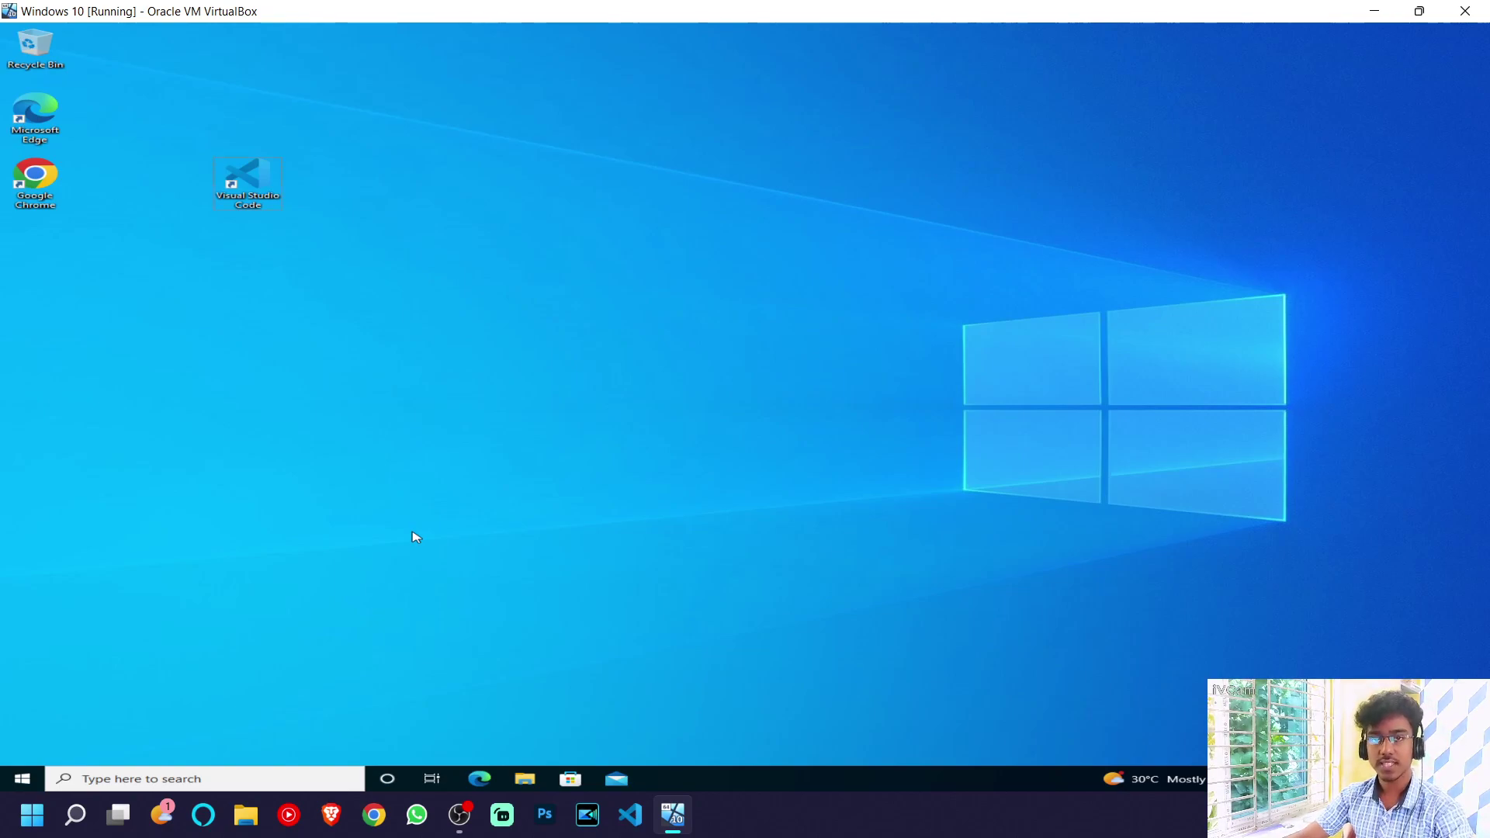
Open Windows PowerShell and start the Python interpreter with the command python.
key("super+x")
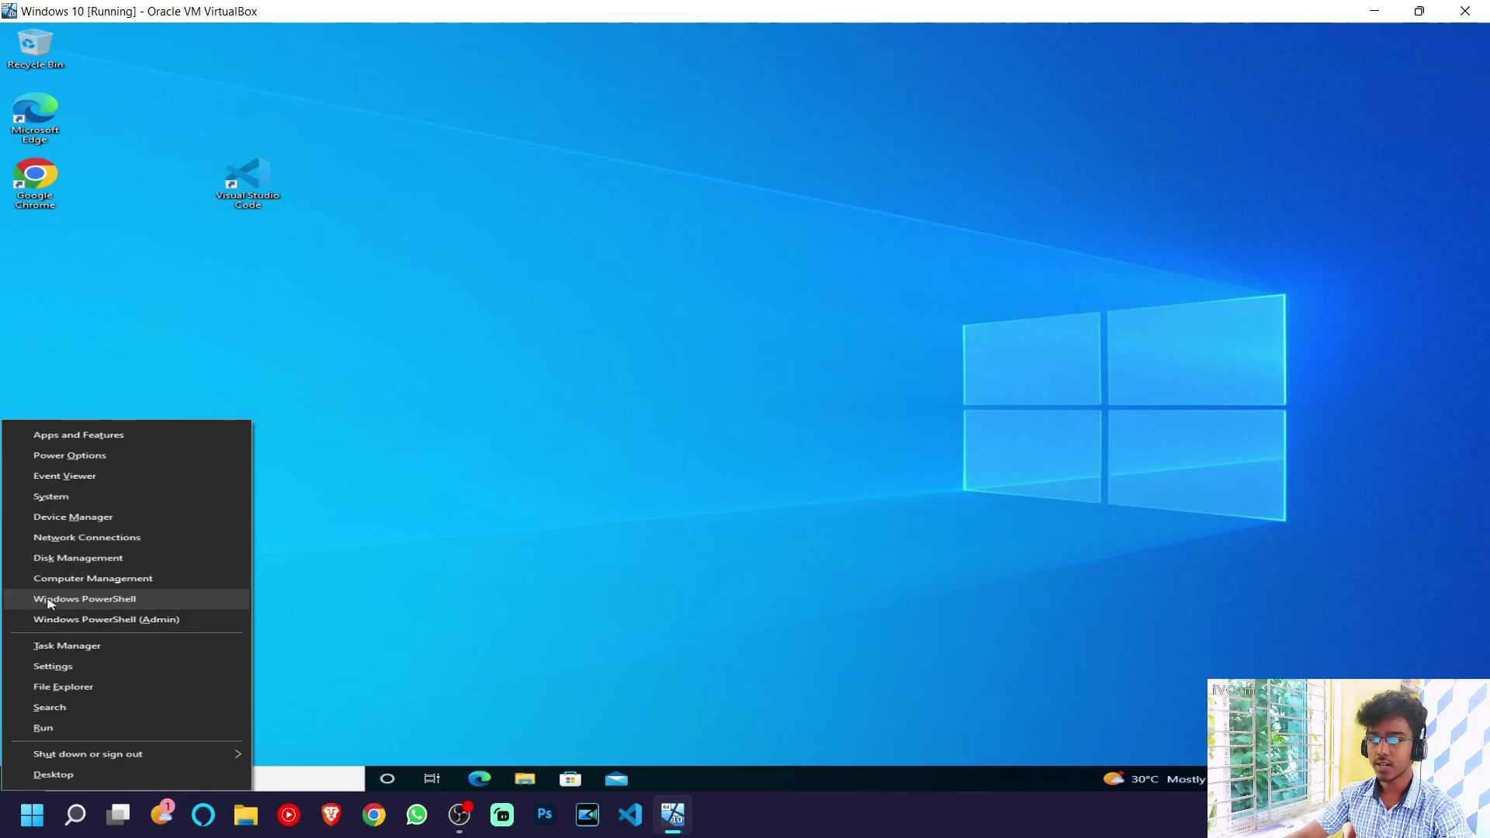
left_click(130, 603)
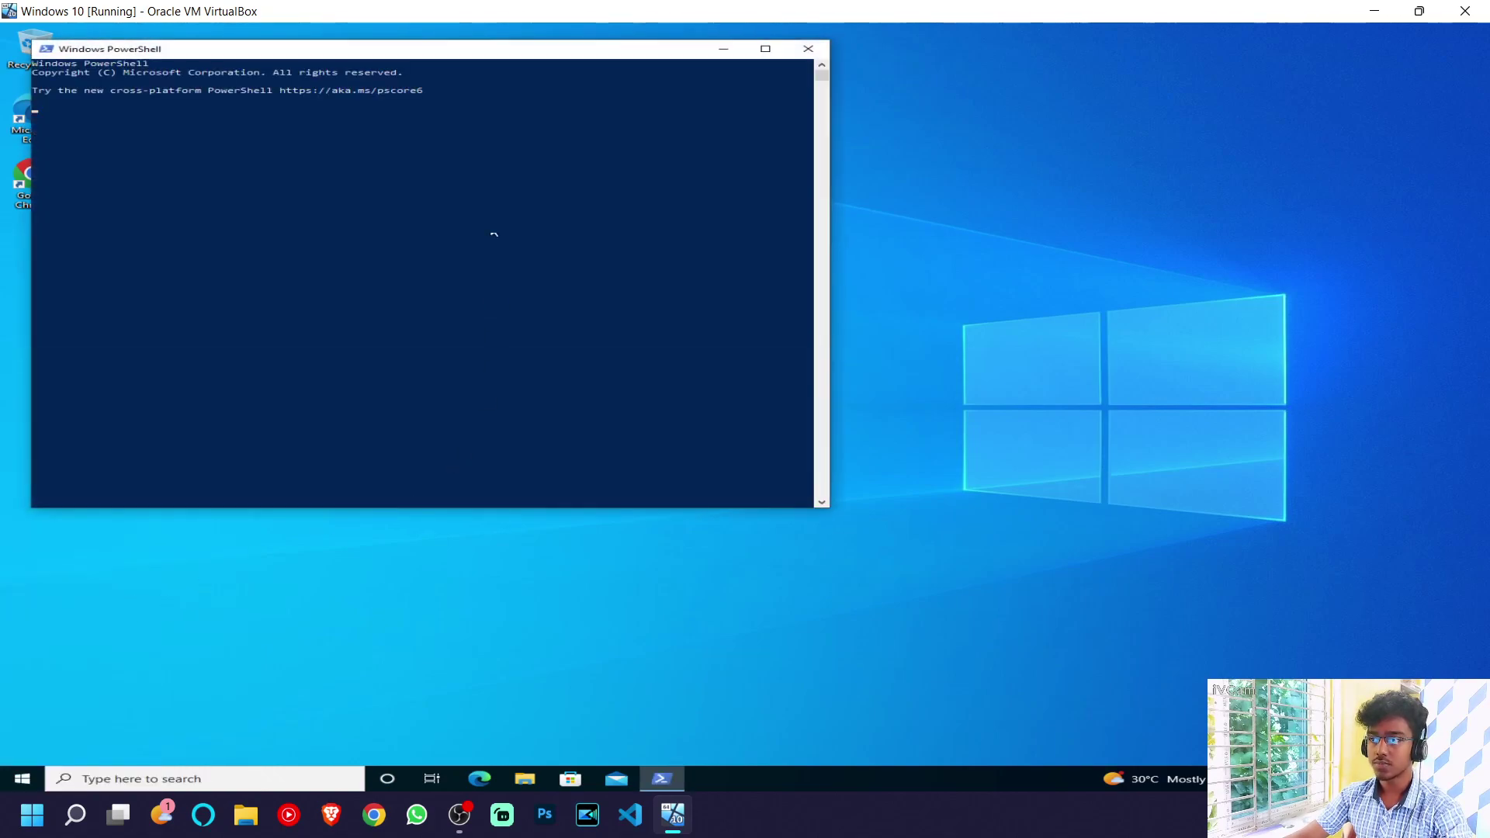
left_click_drag(468, 58, 788, 142)
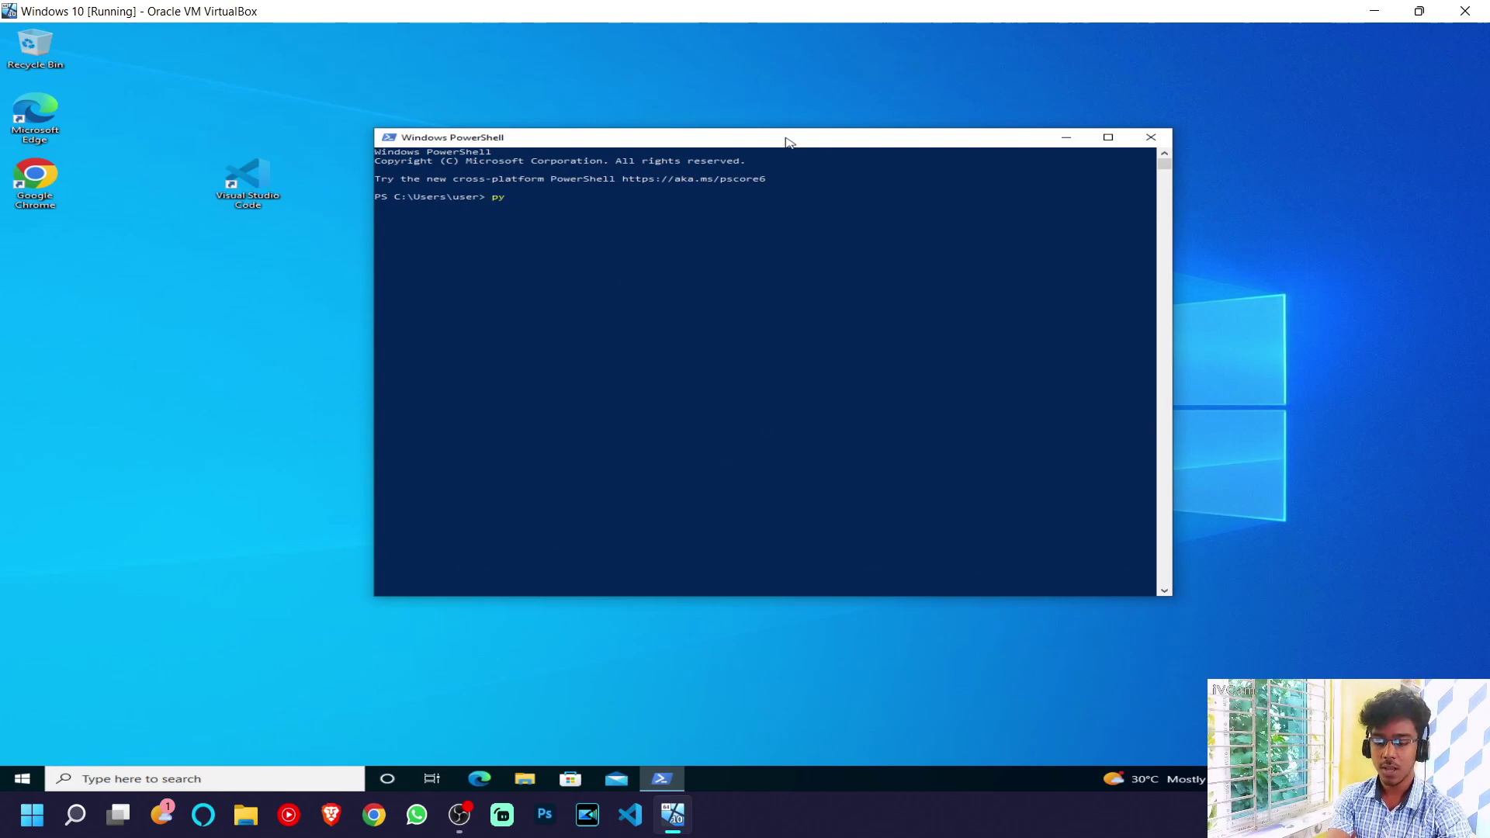
key("Return")
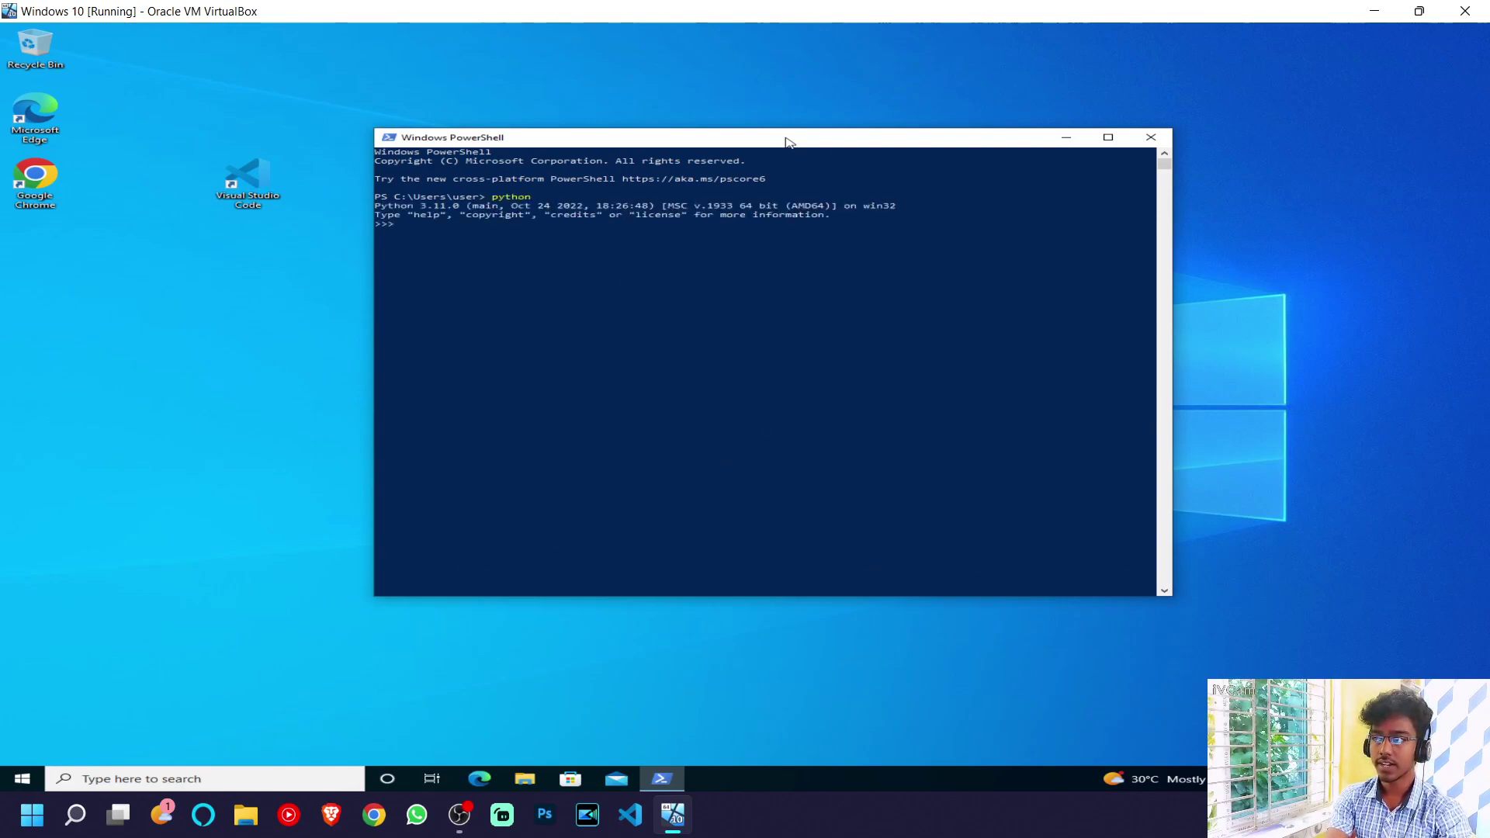
Evaluate 8*8 in the Python interpreter, leave it with exit() and close PowerShell.
left_click(482, 235)
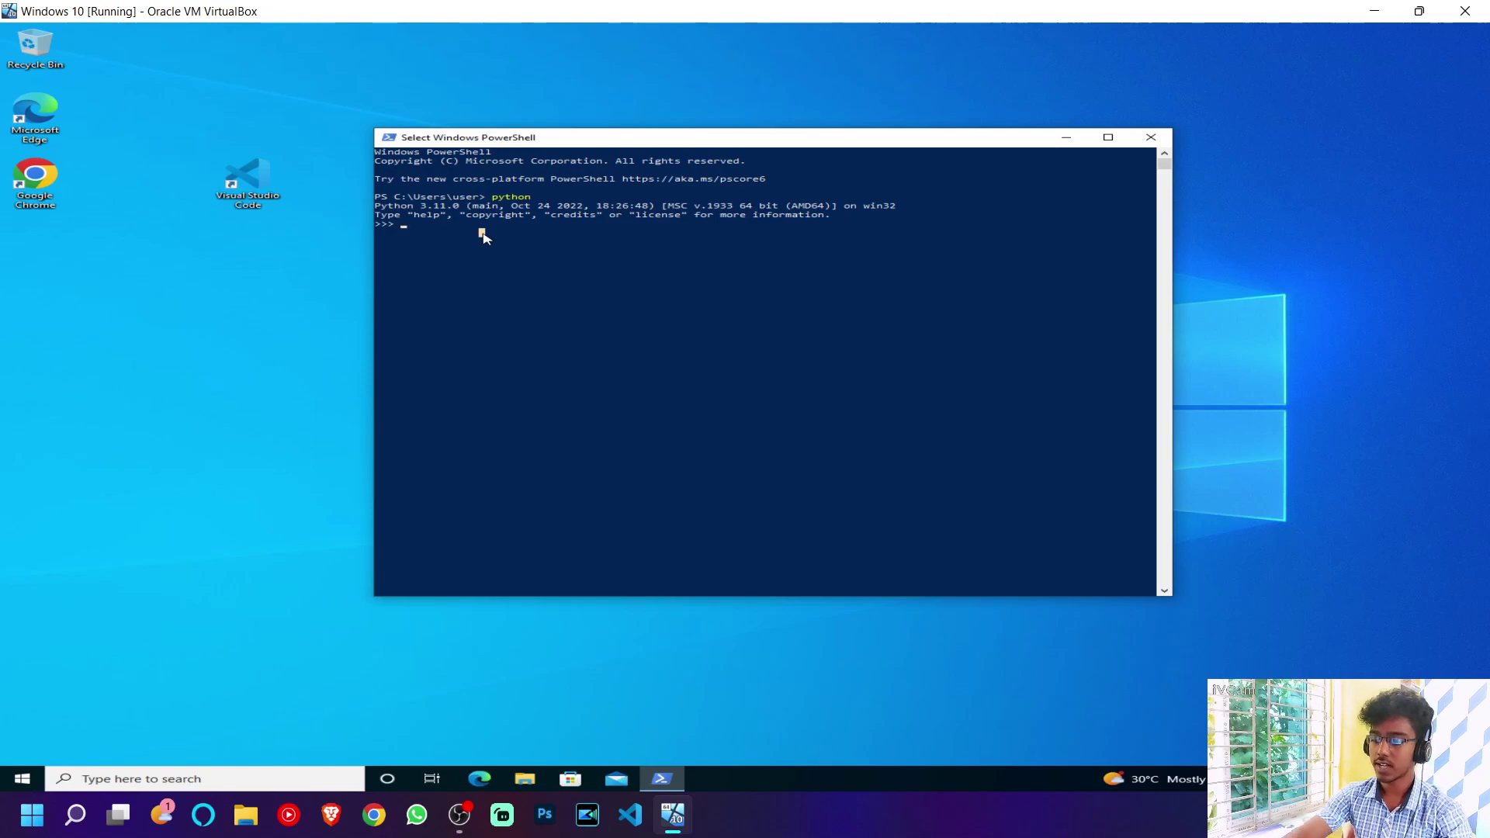
type("8*8")
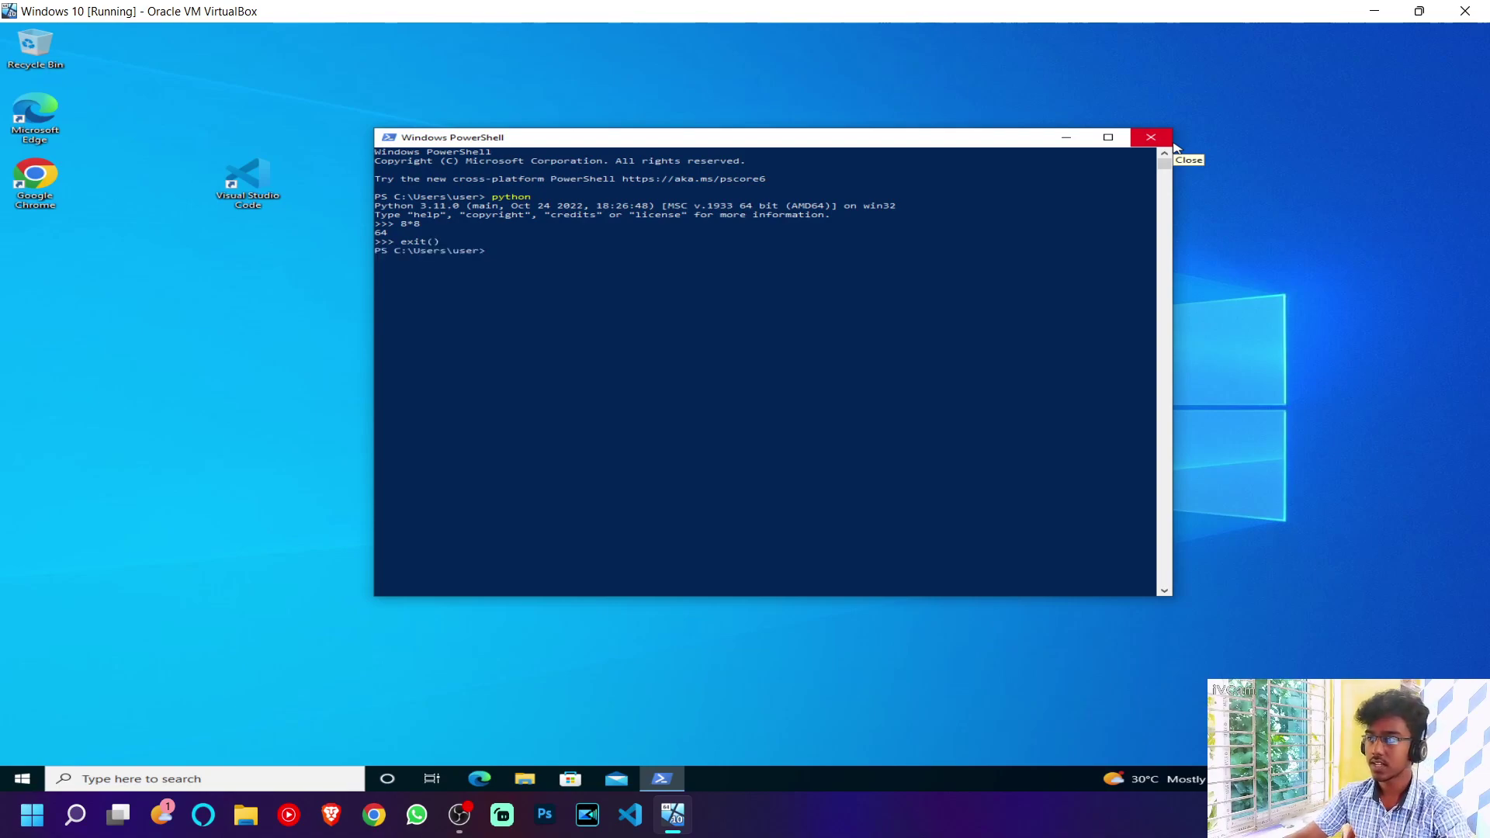
left_click(1164, 142)
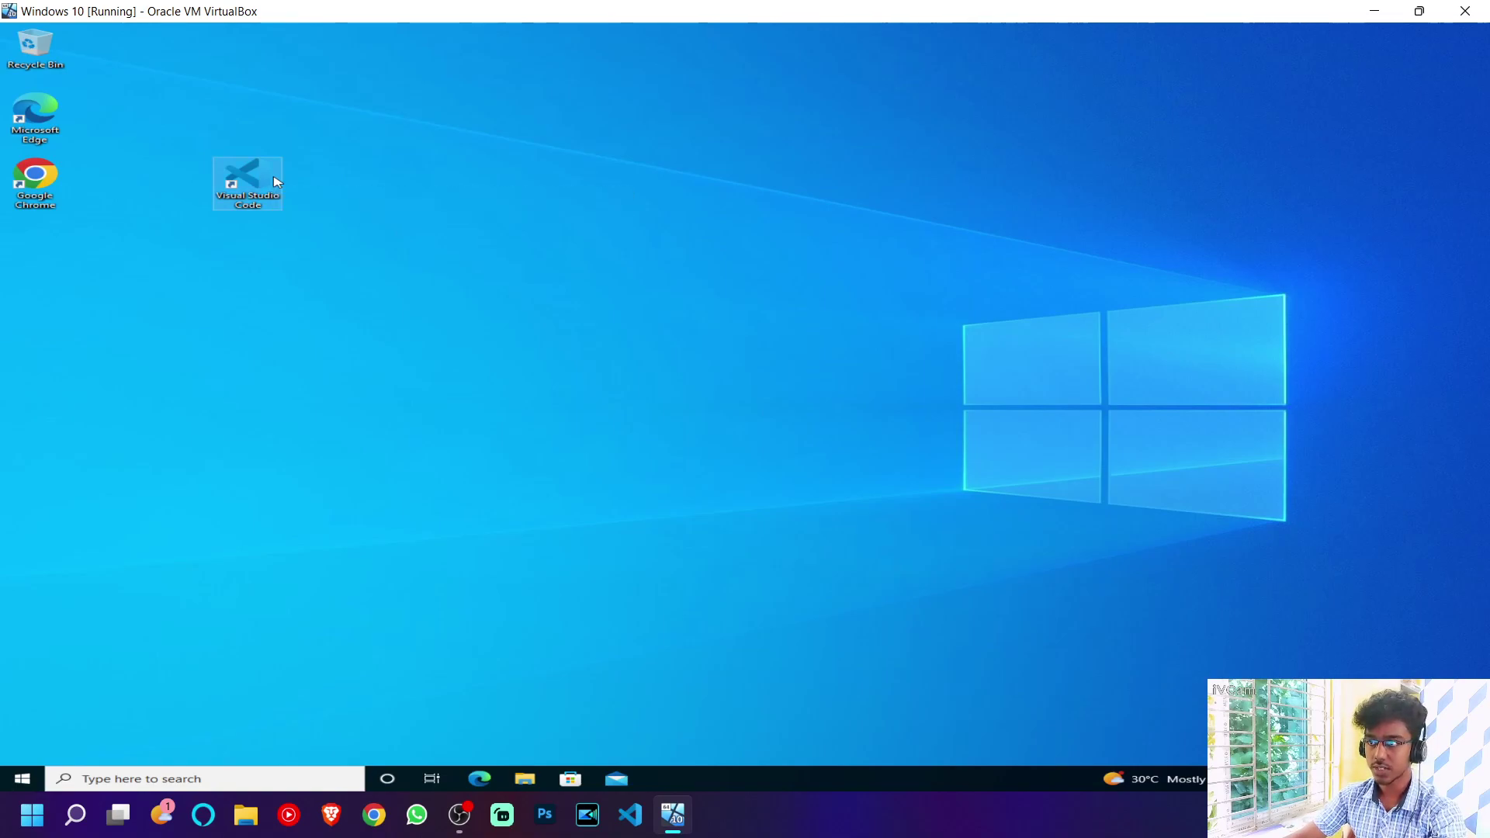
Launch Visual Studio Code from the desktop and browse to Local Disk (C:) for a folder to open.
double_click(277, 181)
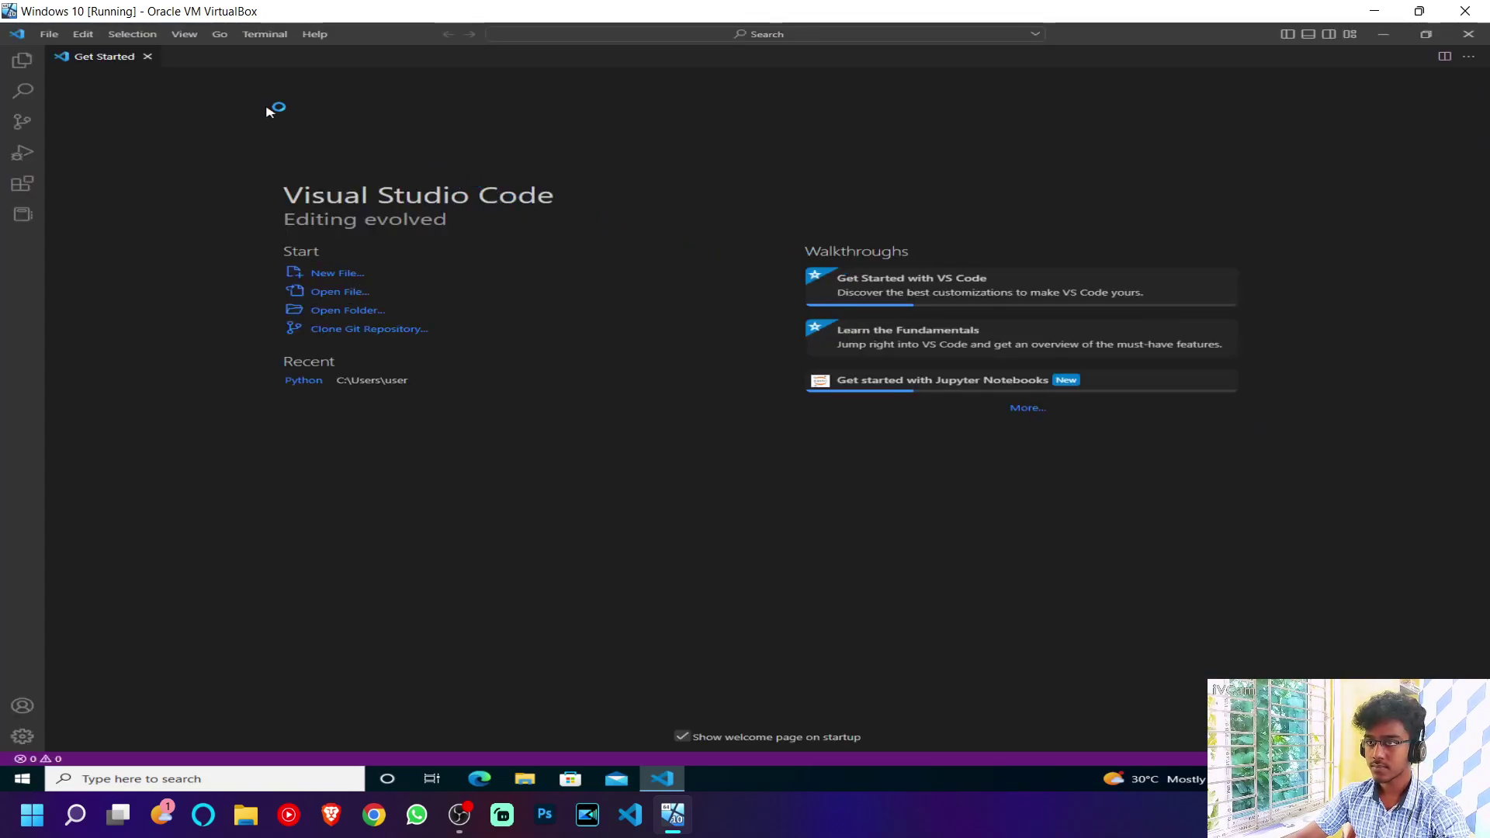
left_click(53, 36)
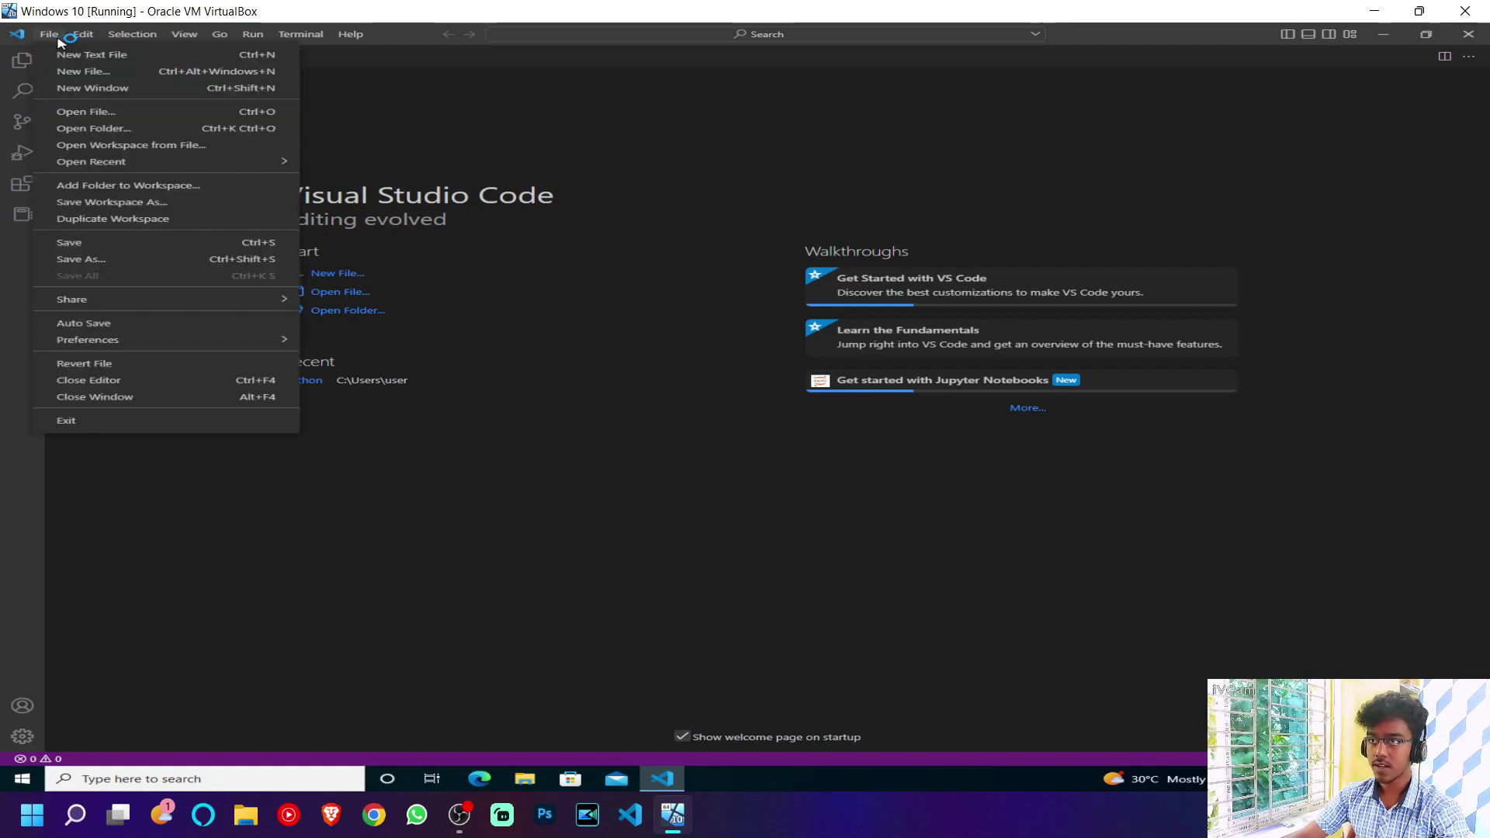
left_click(146, 131)
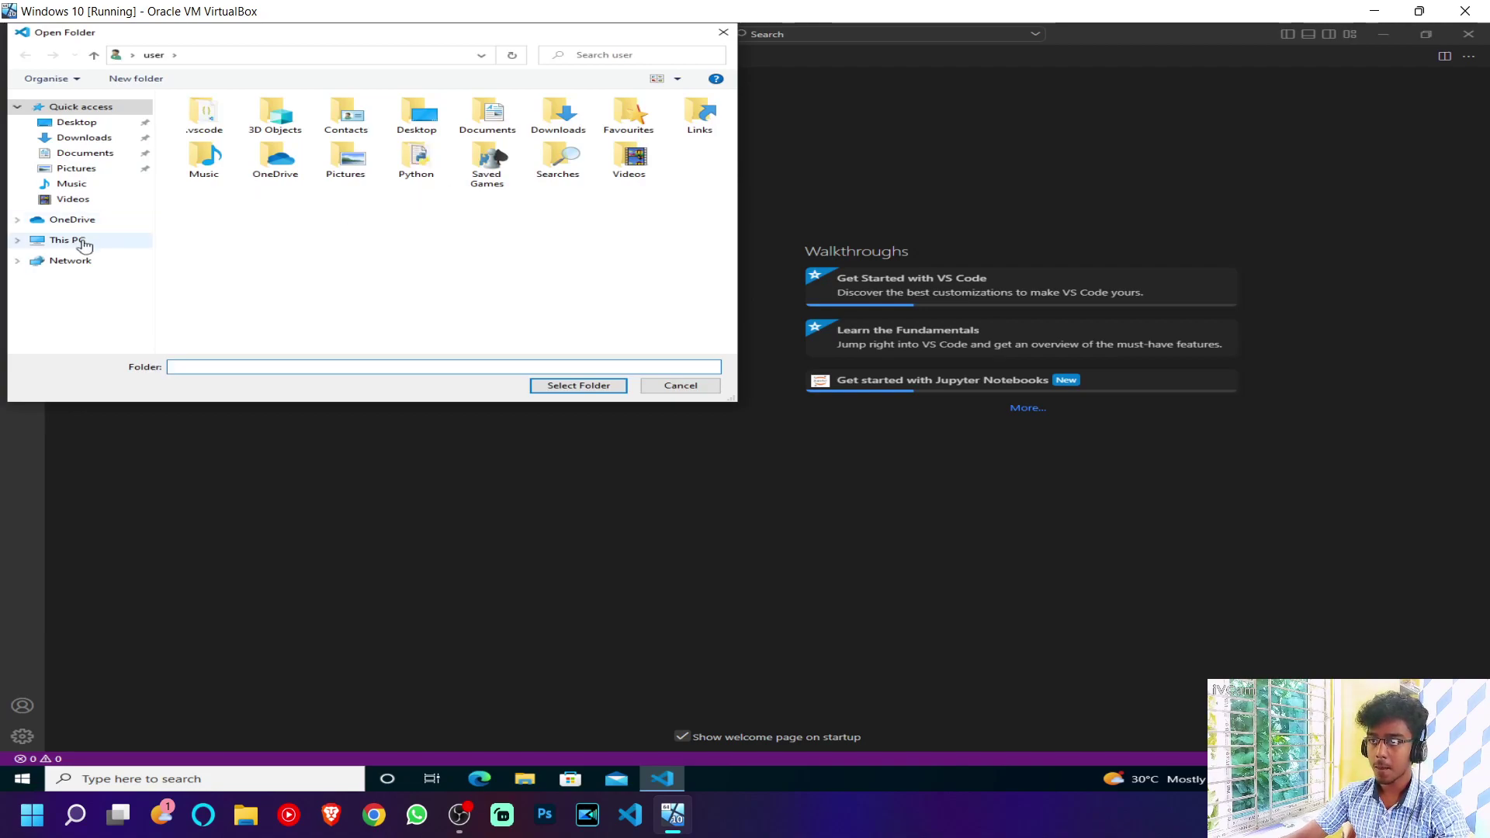
left_click(121, 242)
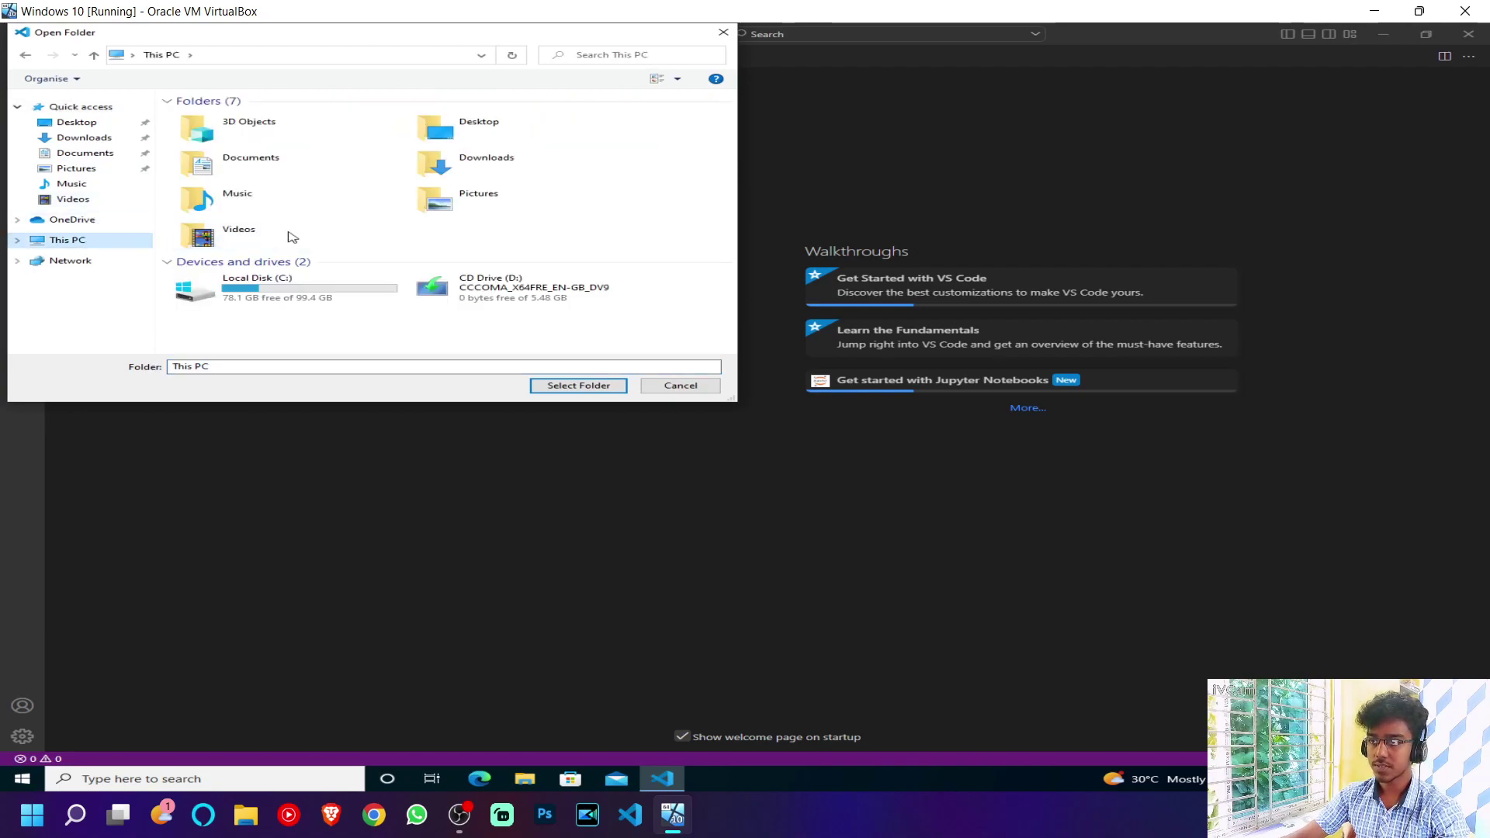
double_click(302, 289)
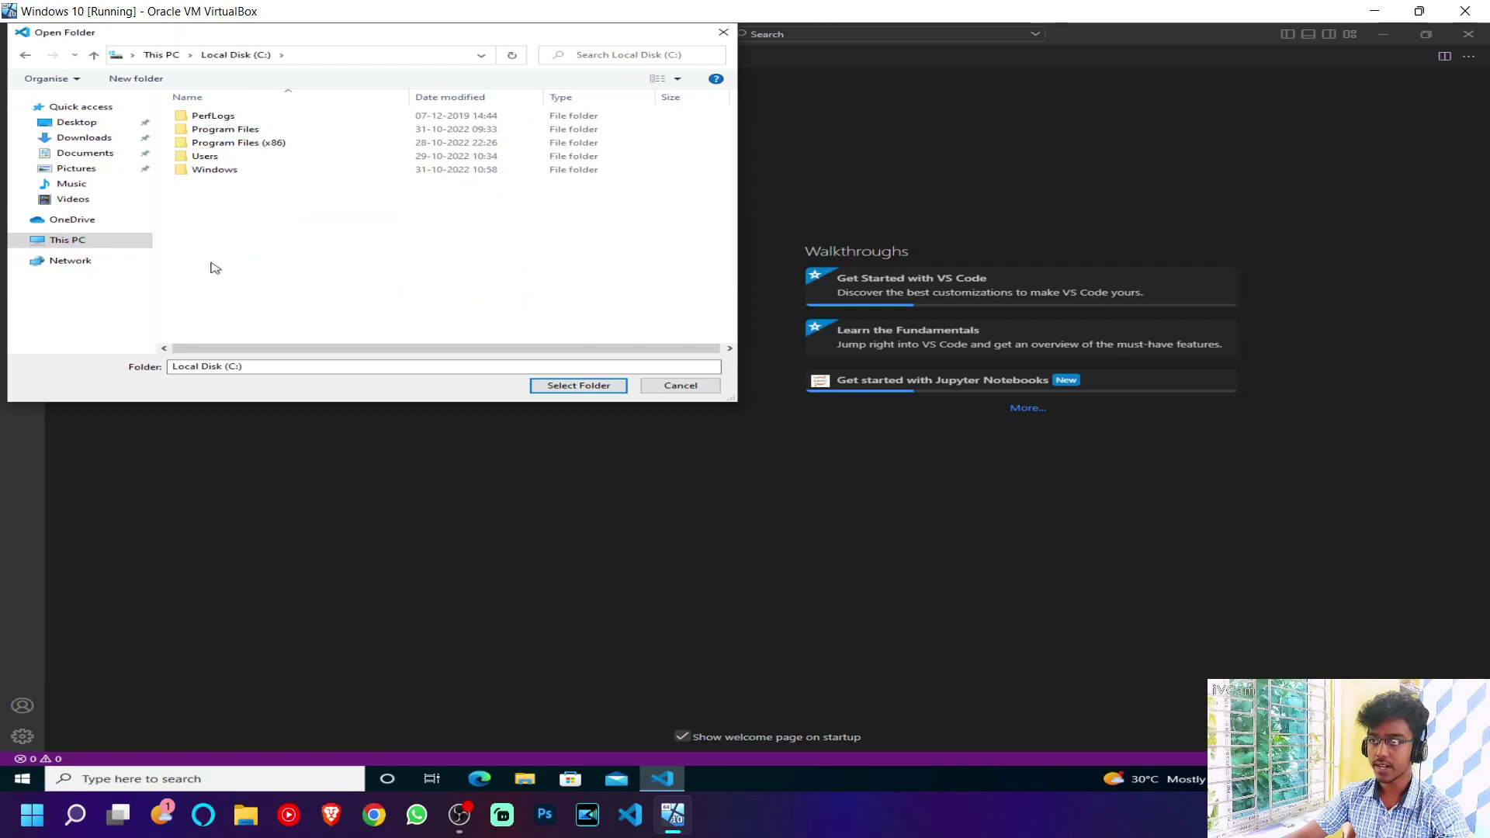
Create a new folder named python on Local Disk (C:).
right_click(425, 258)
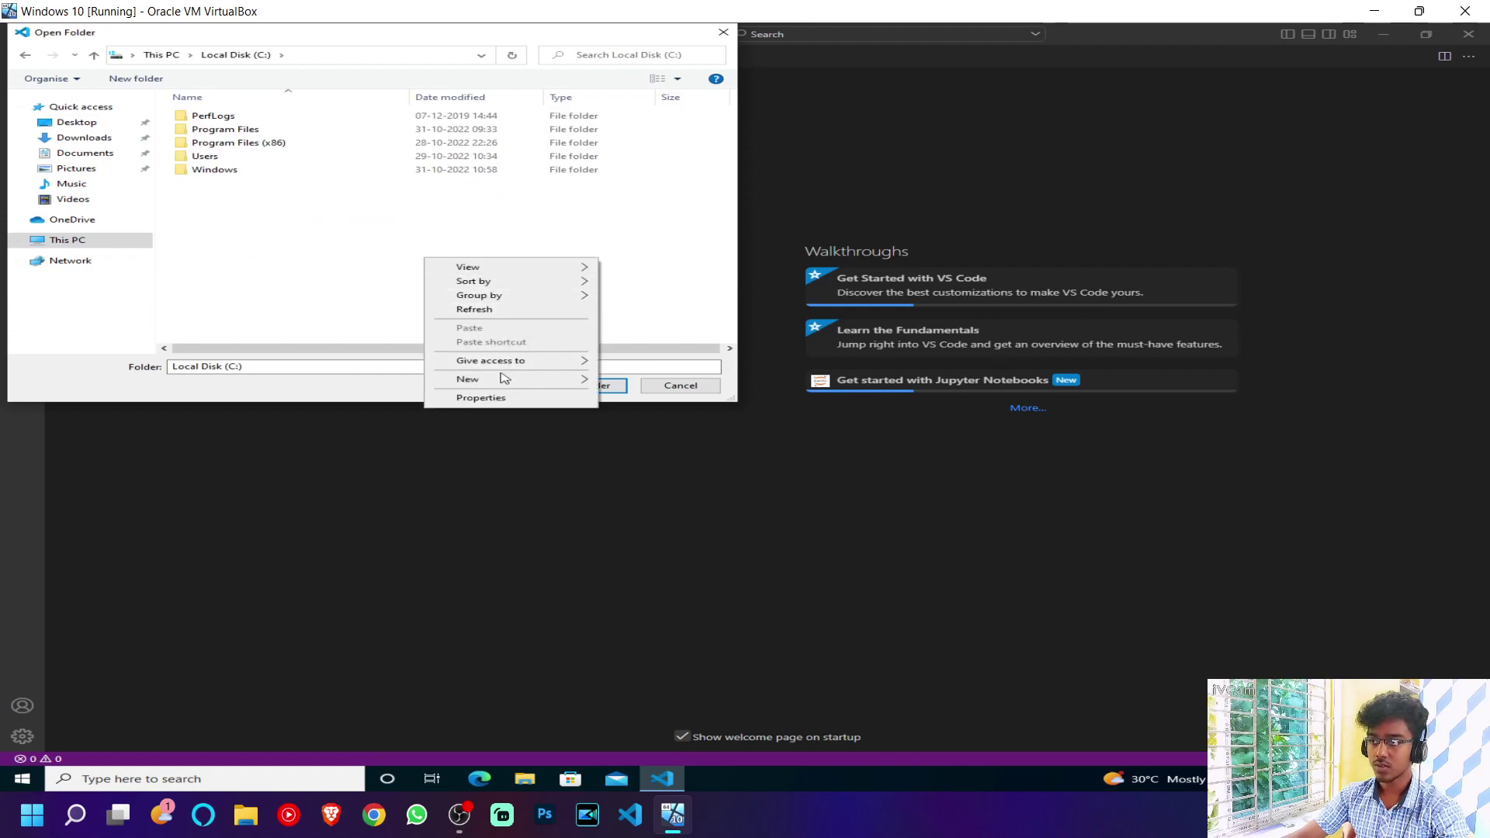
mouse_move(578, 381)
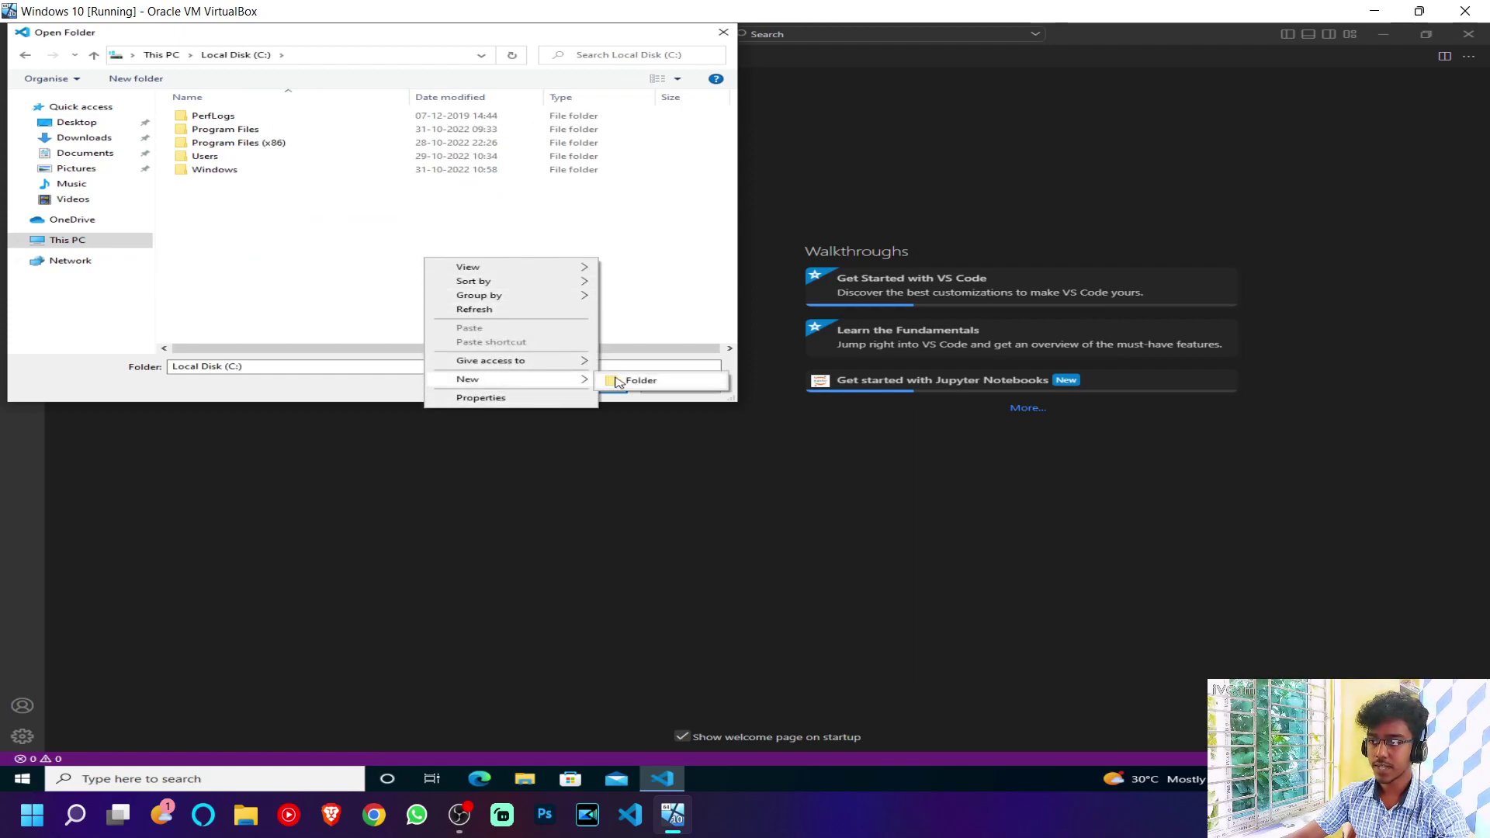
left_click(625, 379)
type("p")
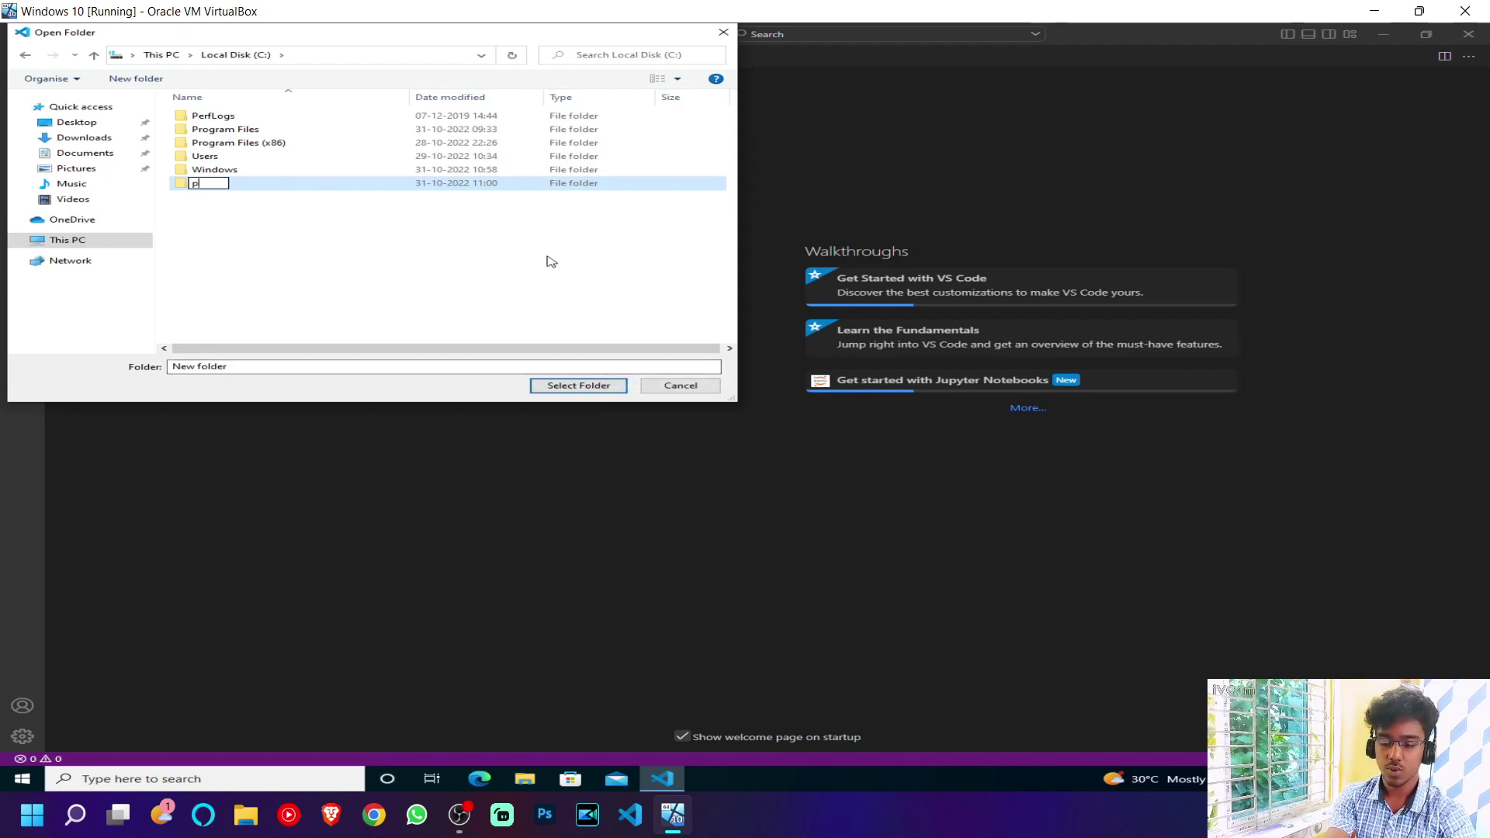
type("ython")
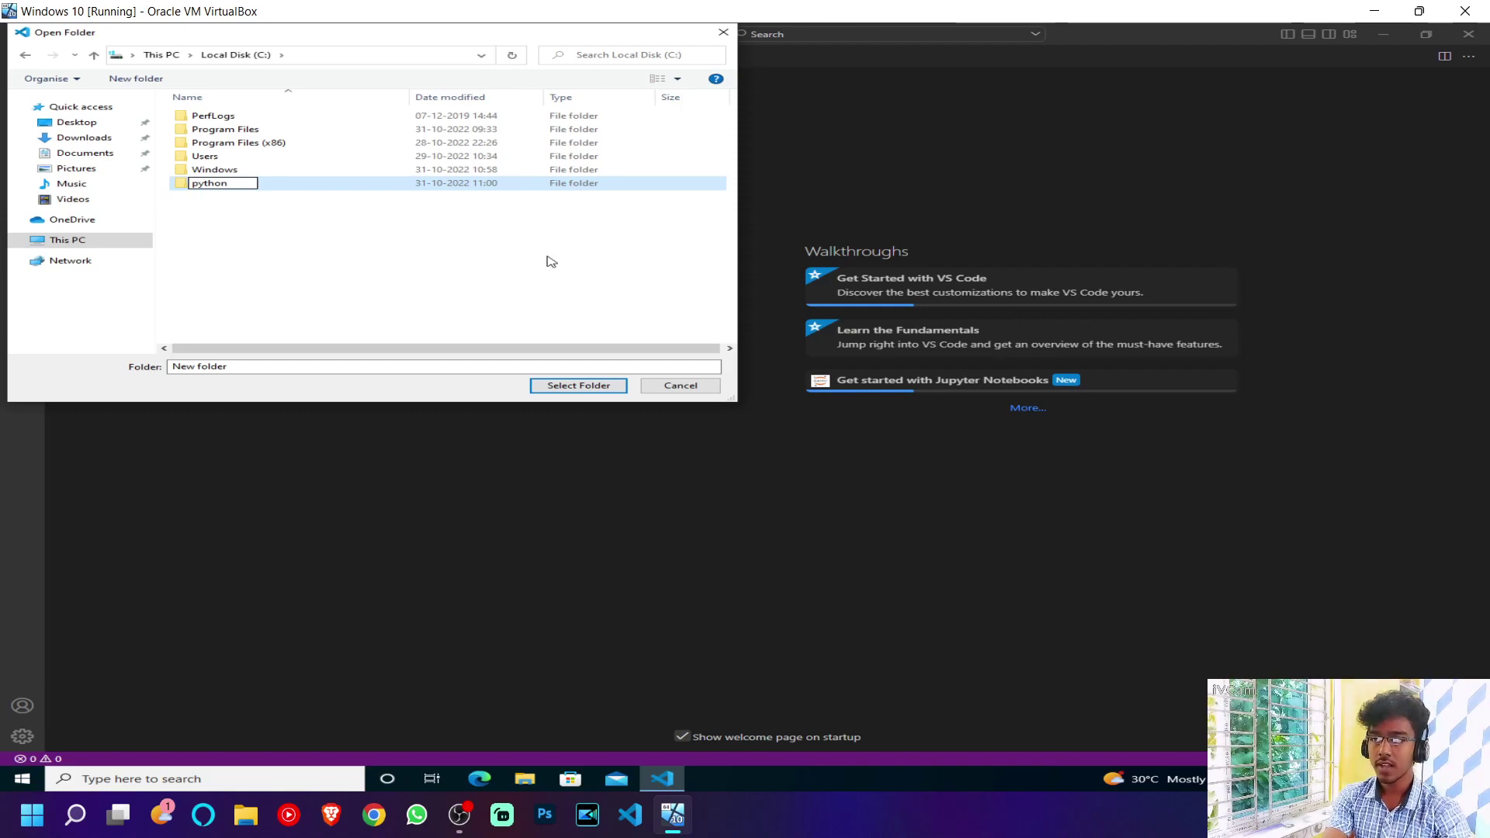
key("Return")
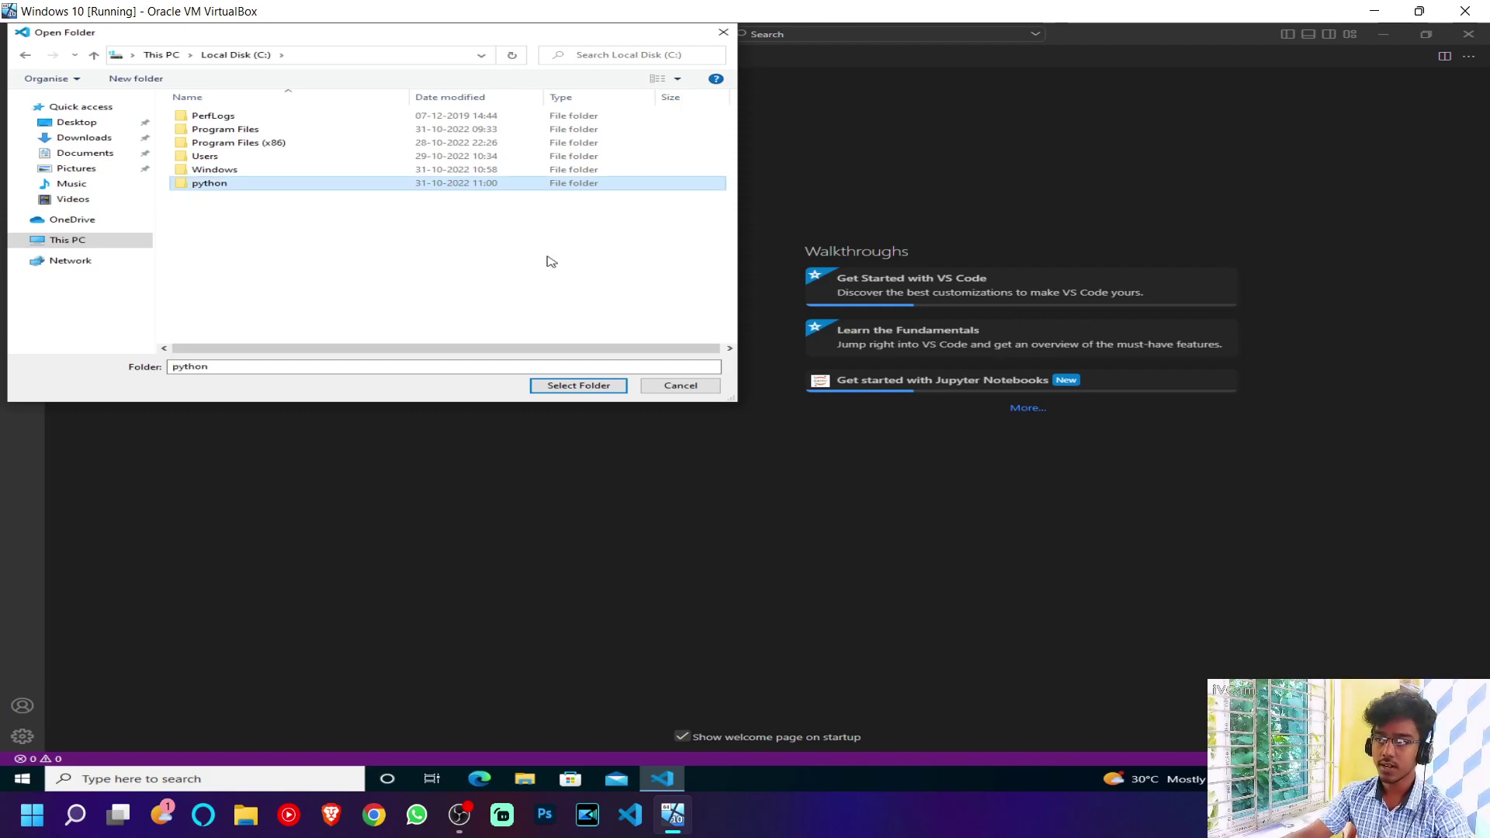
Open the C:\python folder as the workspace and trust its authors.
left_click(543, 384)
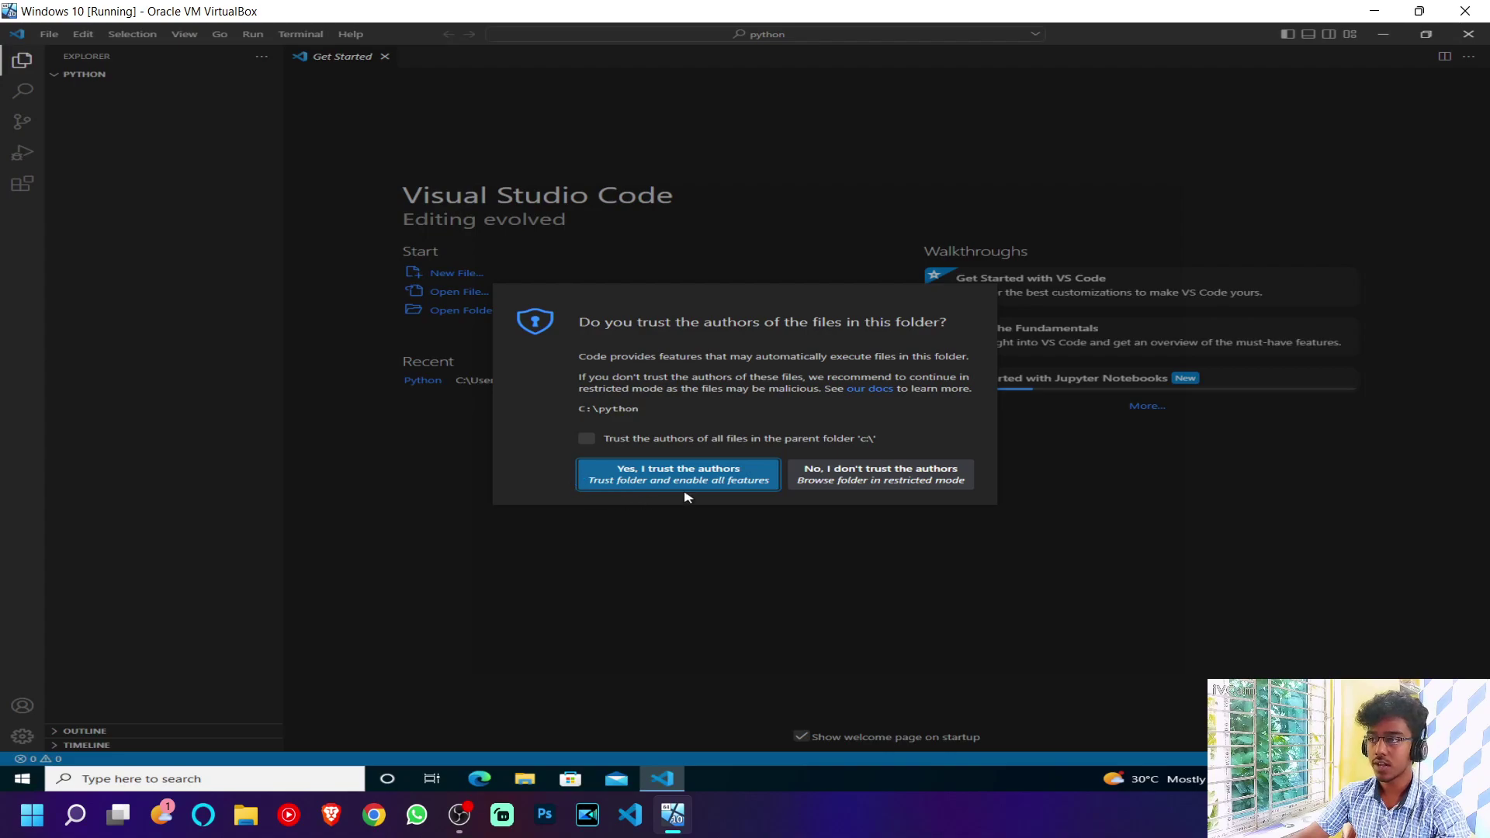
left_click(712, 483)
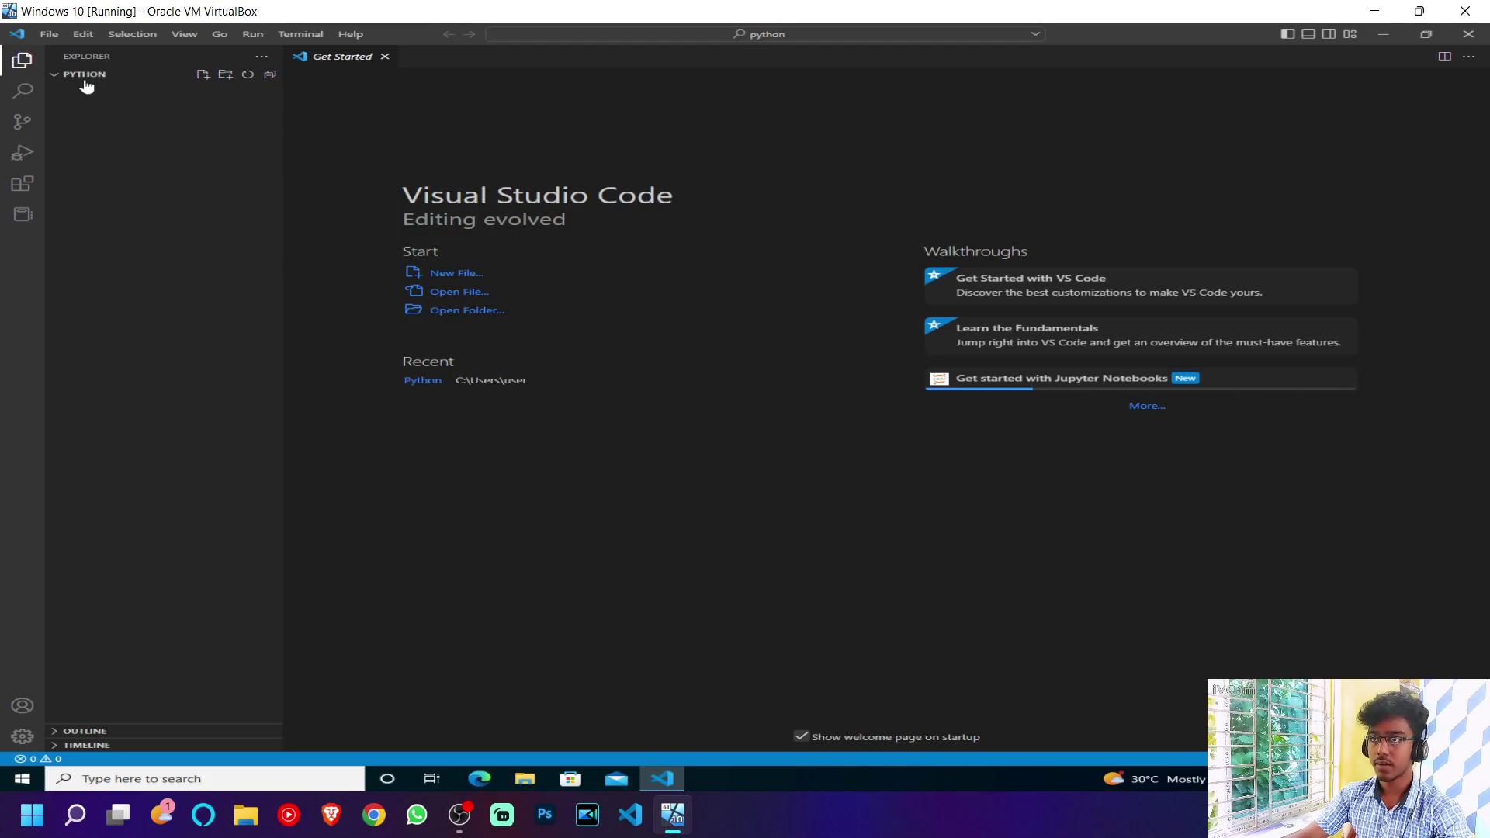
Create a new file named hello.py in the python folder.
left_click(201, 79)
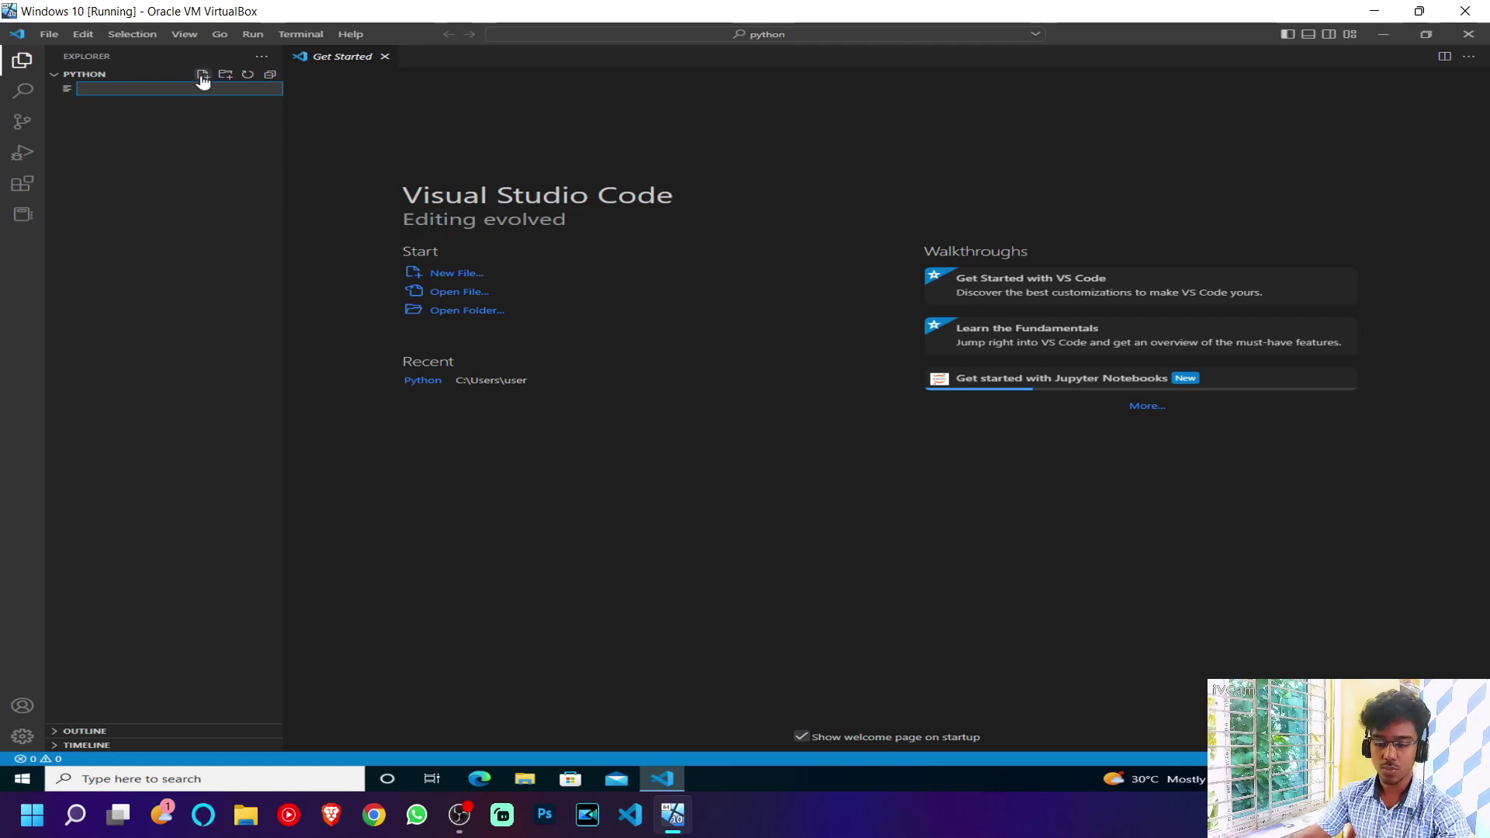
type("hello.py")
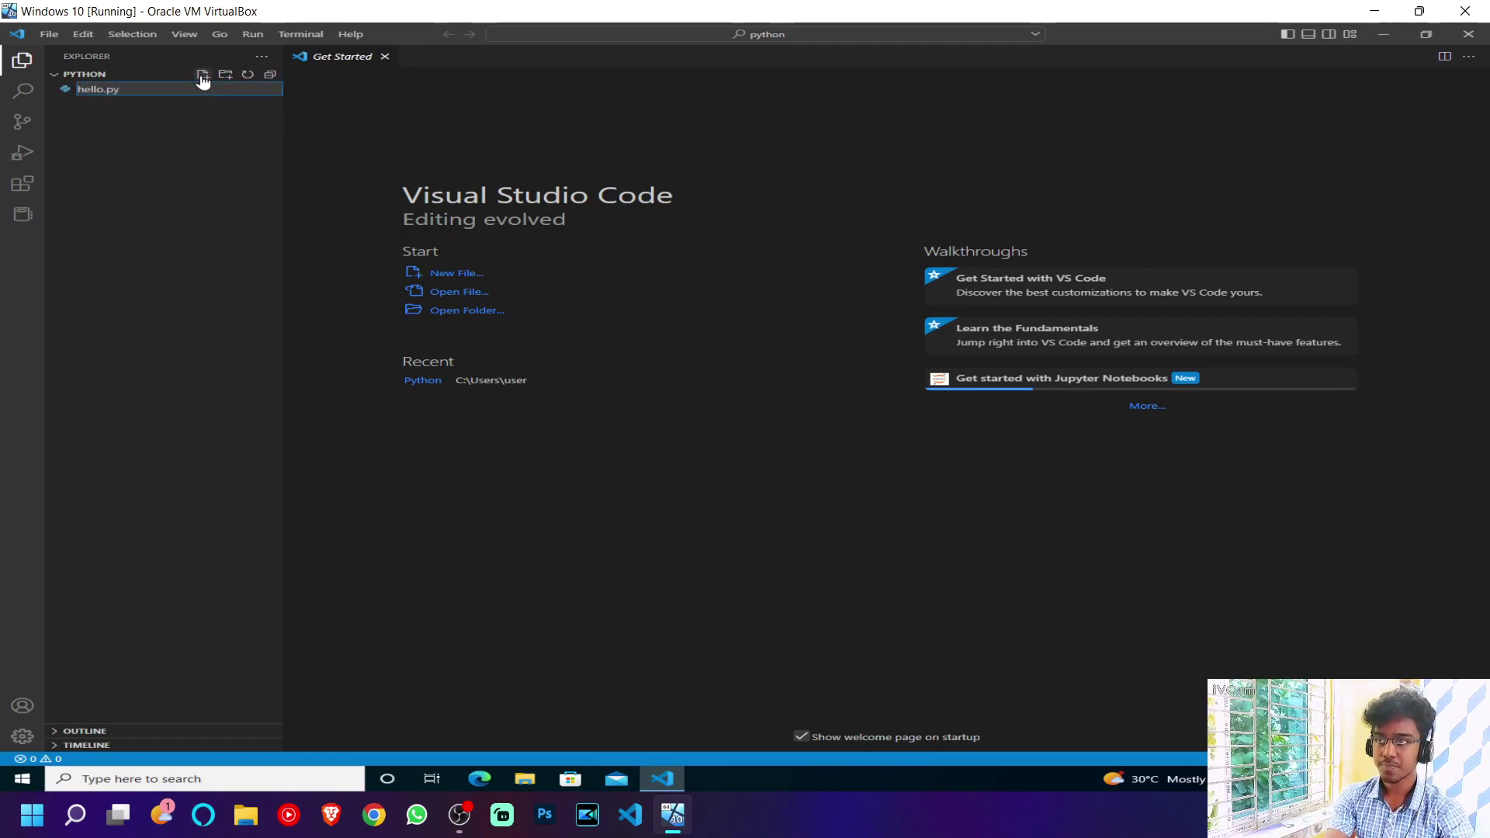
key("Return")
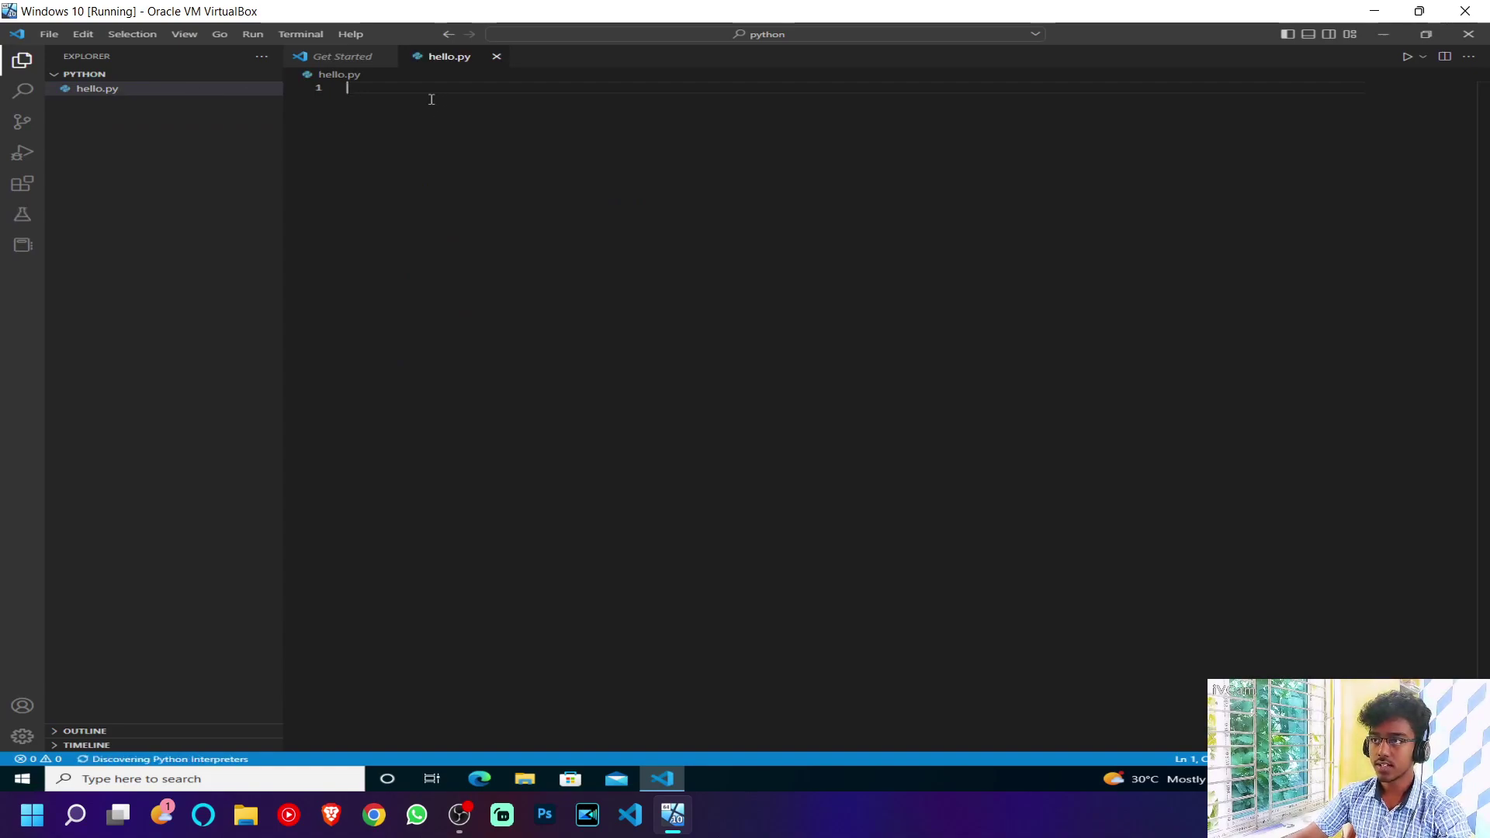
Write print("hello world") on line 1 of hello.py and view the available run options for the file.
type("print")
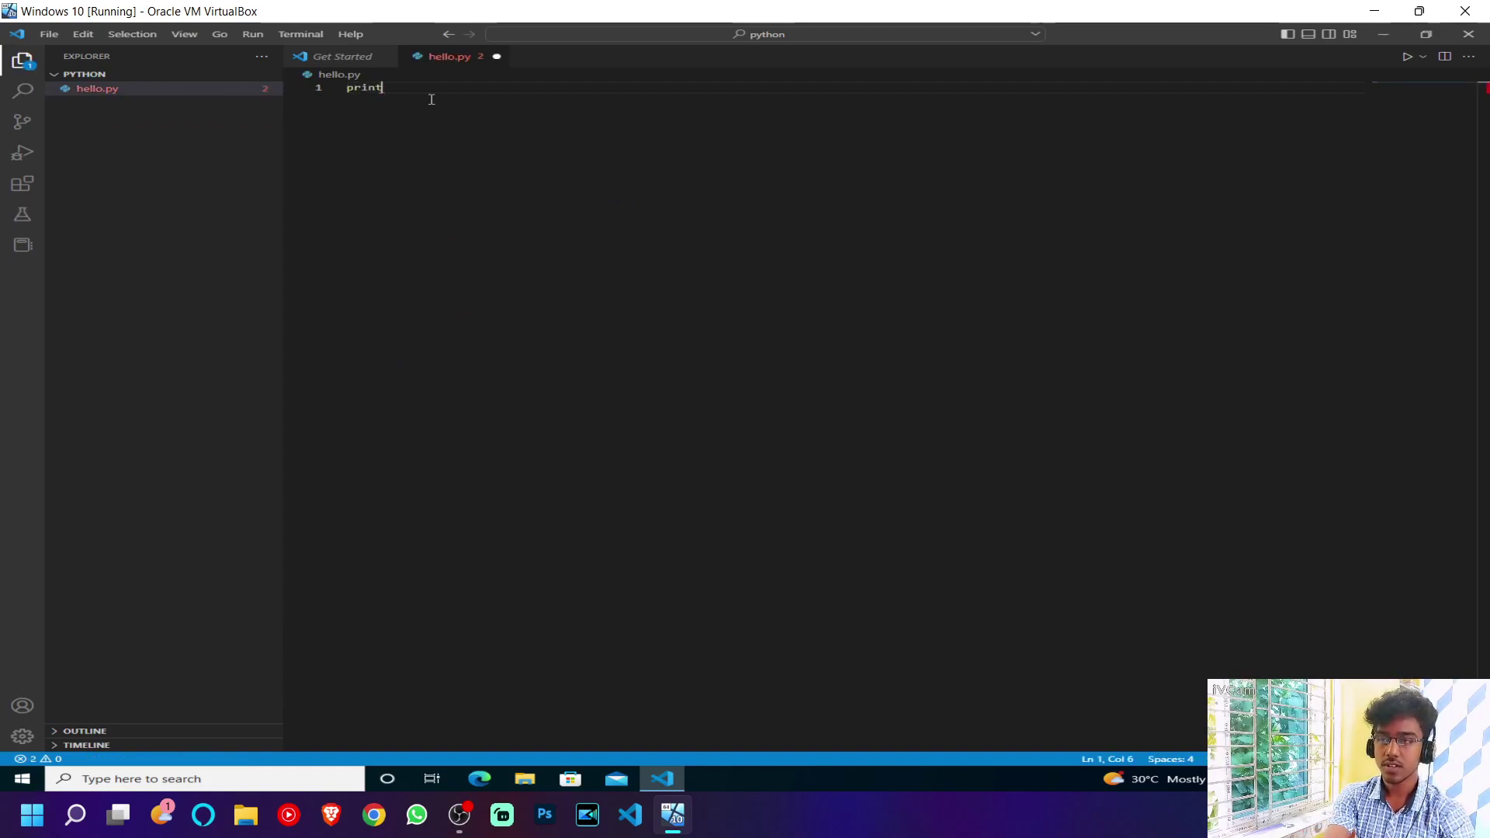
type("(\"he")
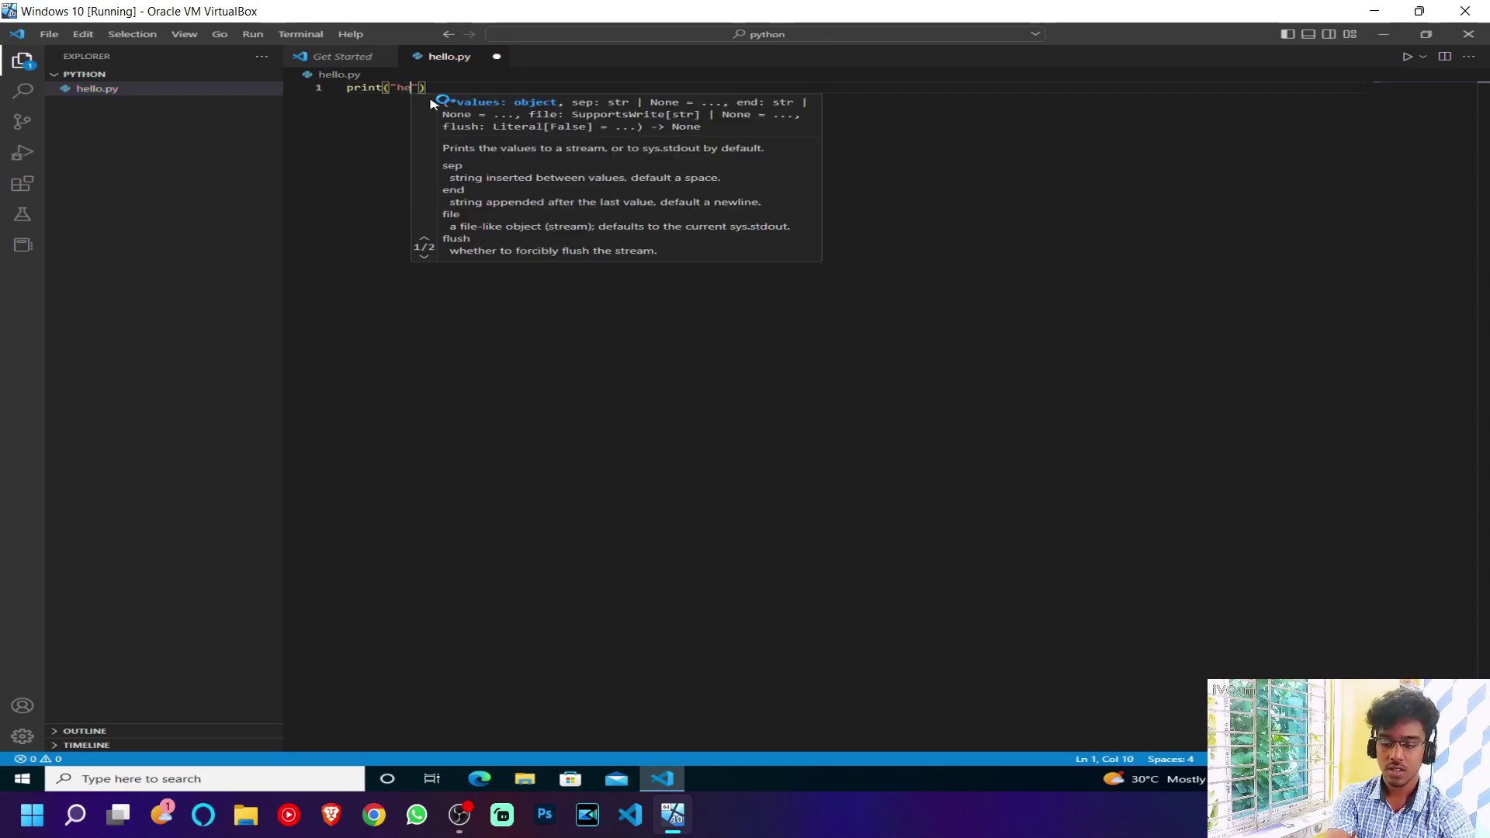
type("llo world")
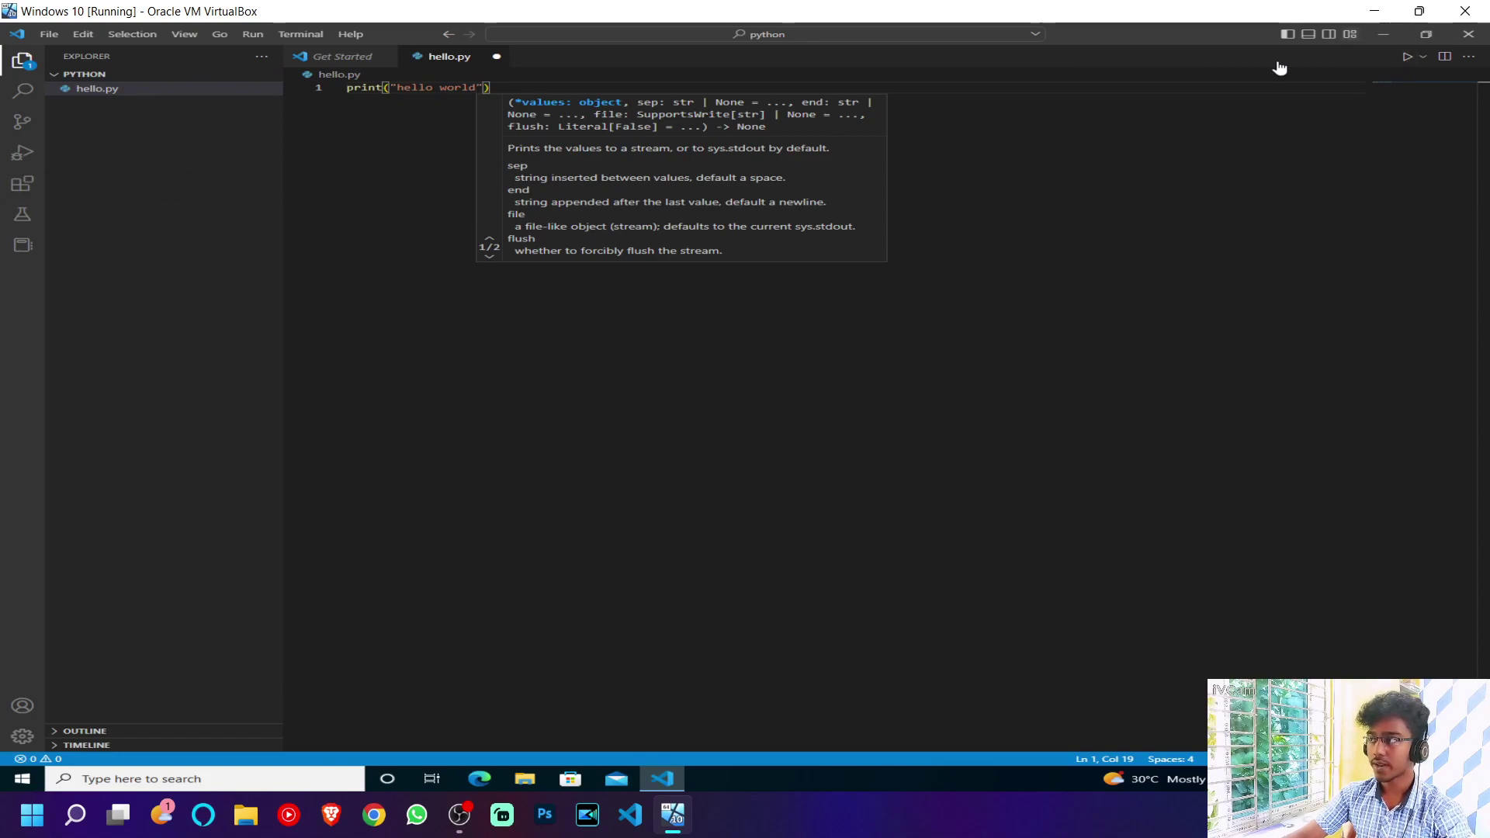
left_click(1140, 161)
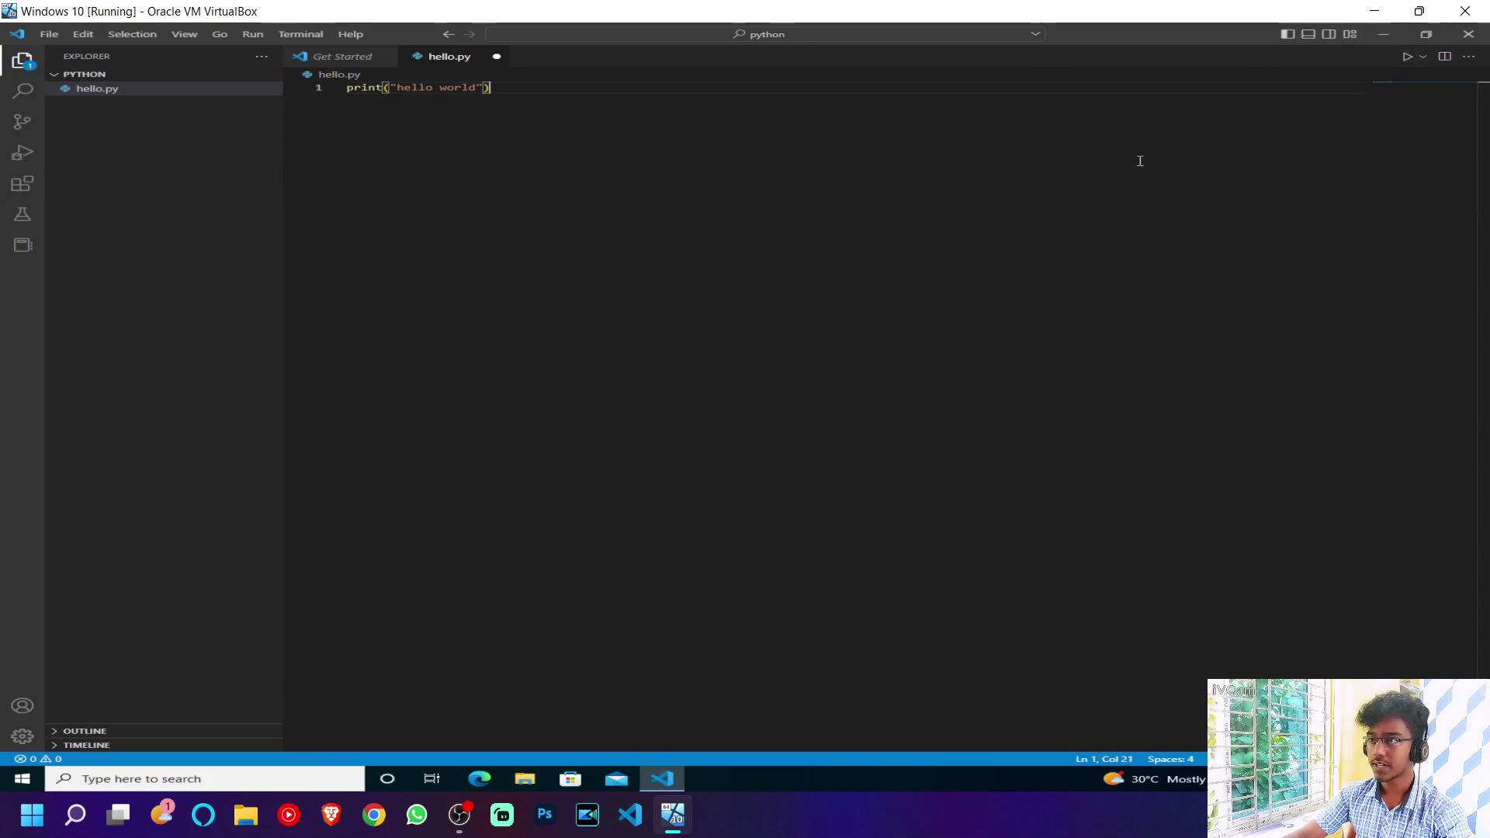
left_click(1422, 59)
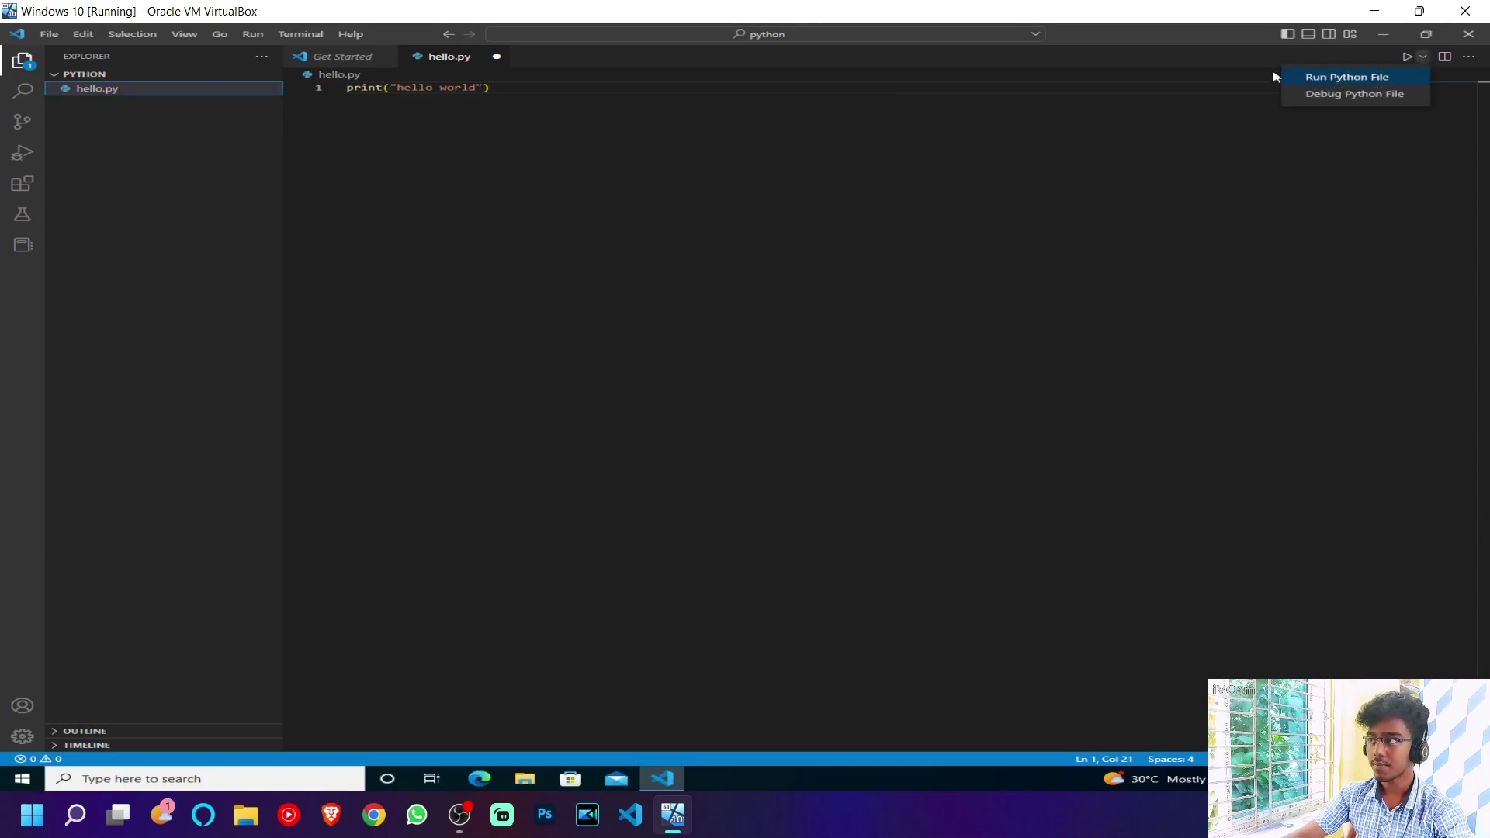
left_click(1223, 61)
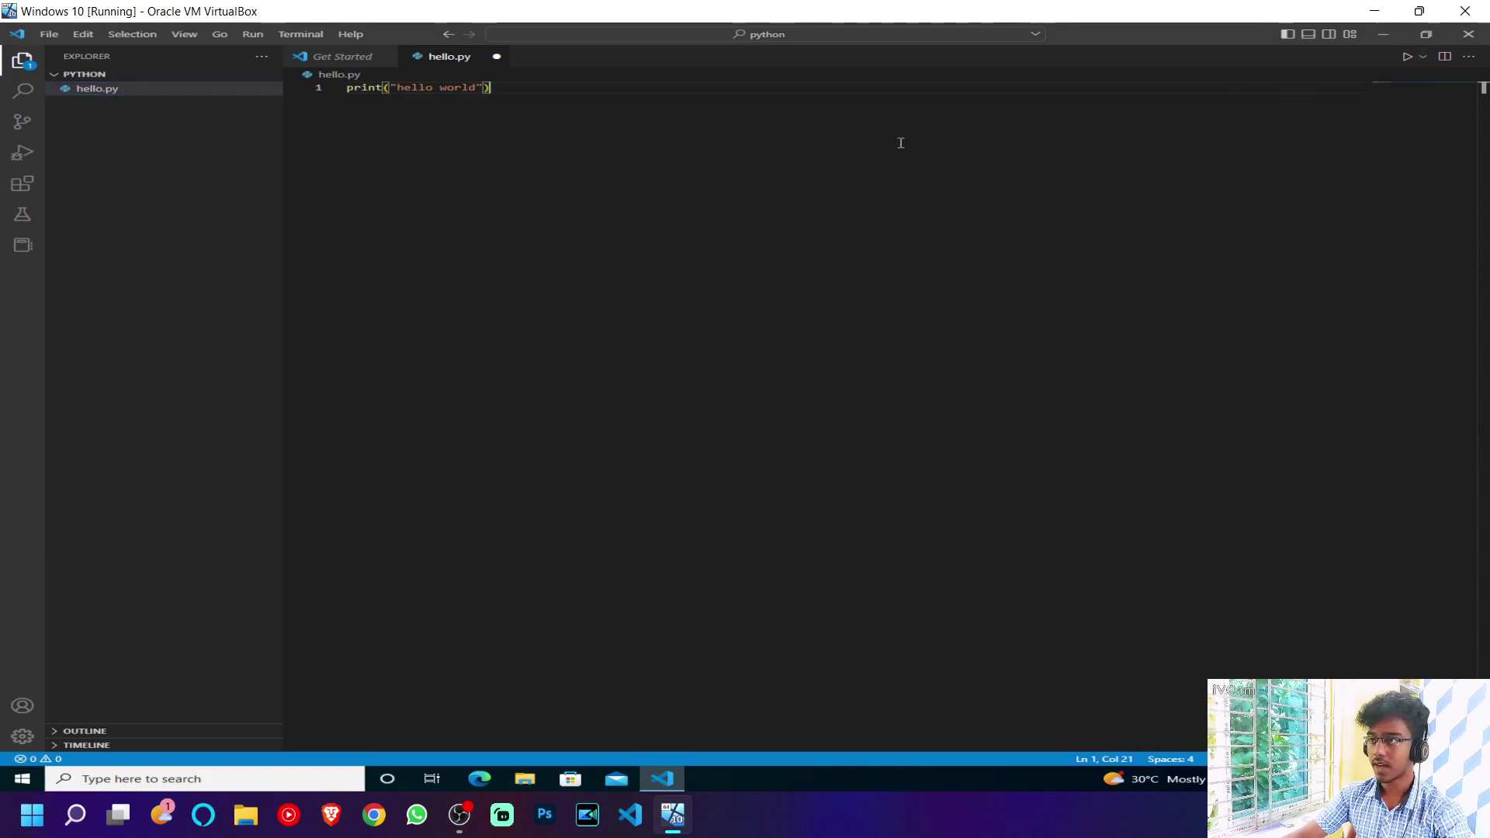
Search the extensions marketplace for python and view the details of Microsoft's Python extension.
left_click(15, 186)
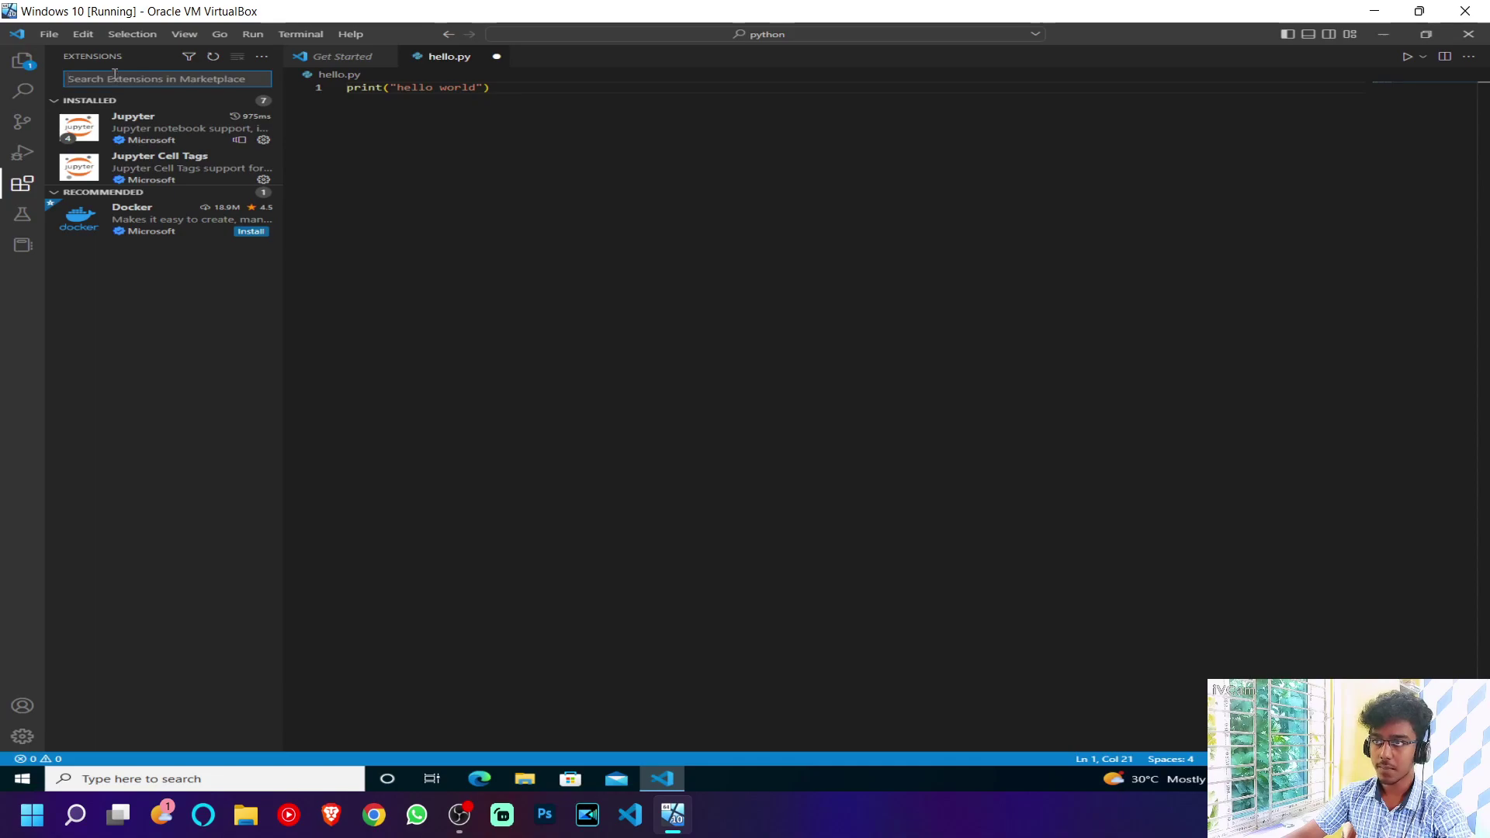
type("python")
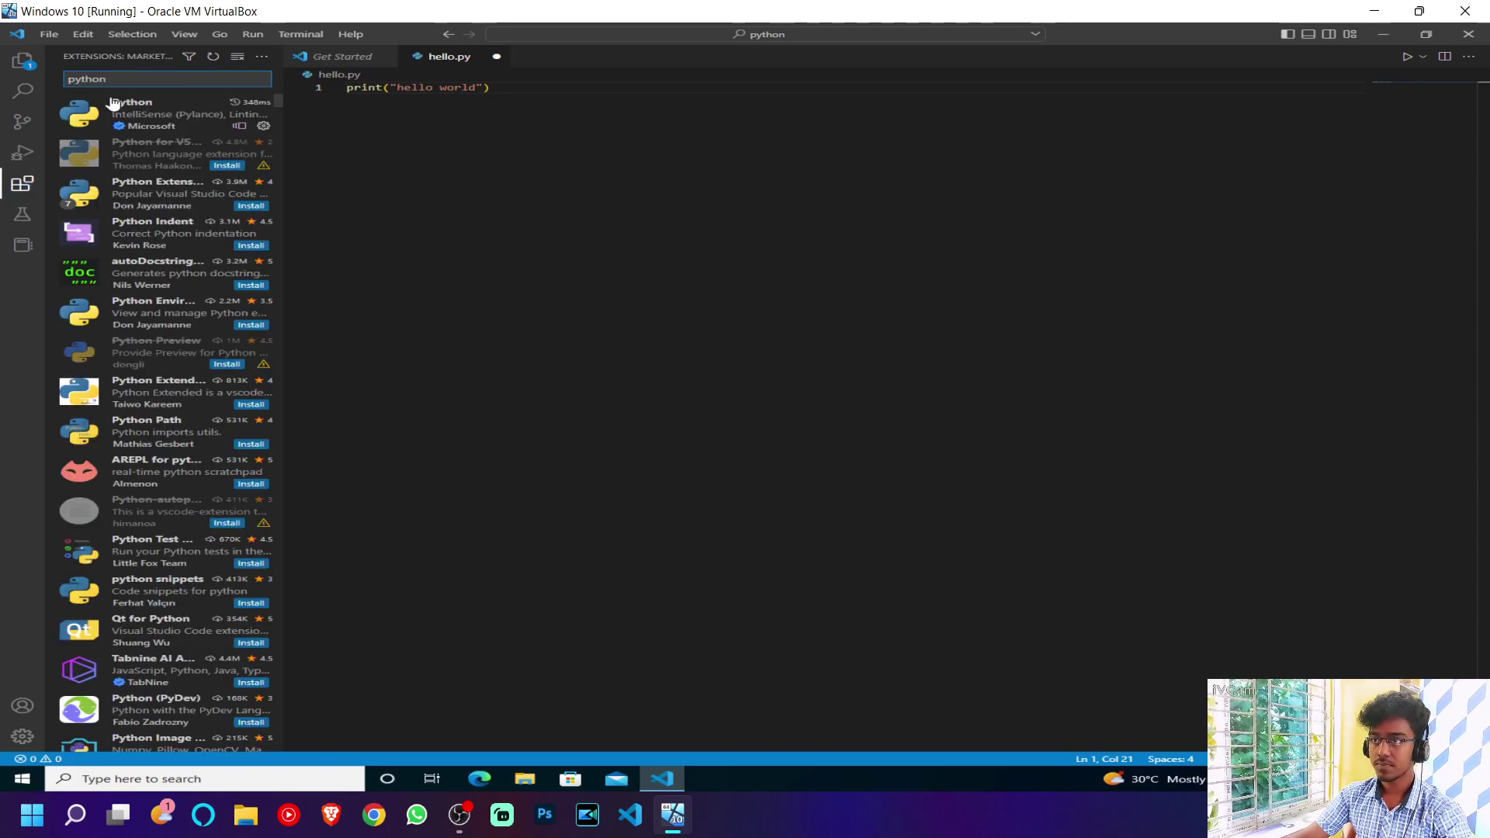
left_click(115, 110)
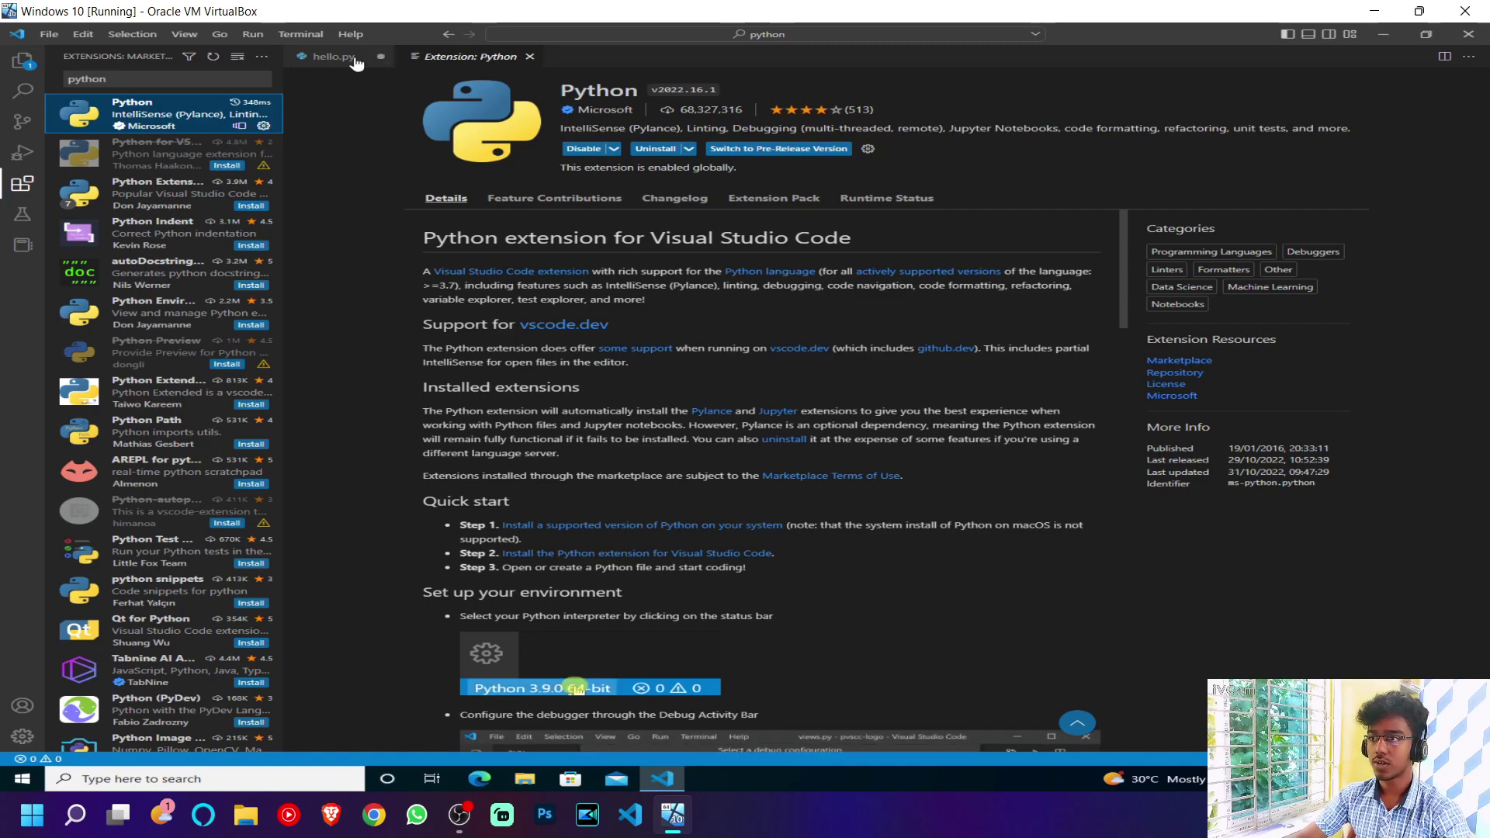
Return to hello.py, run the Python file and check its printed output in the terminal.
left_click(330, 57)
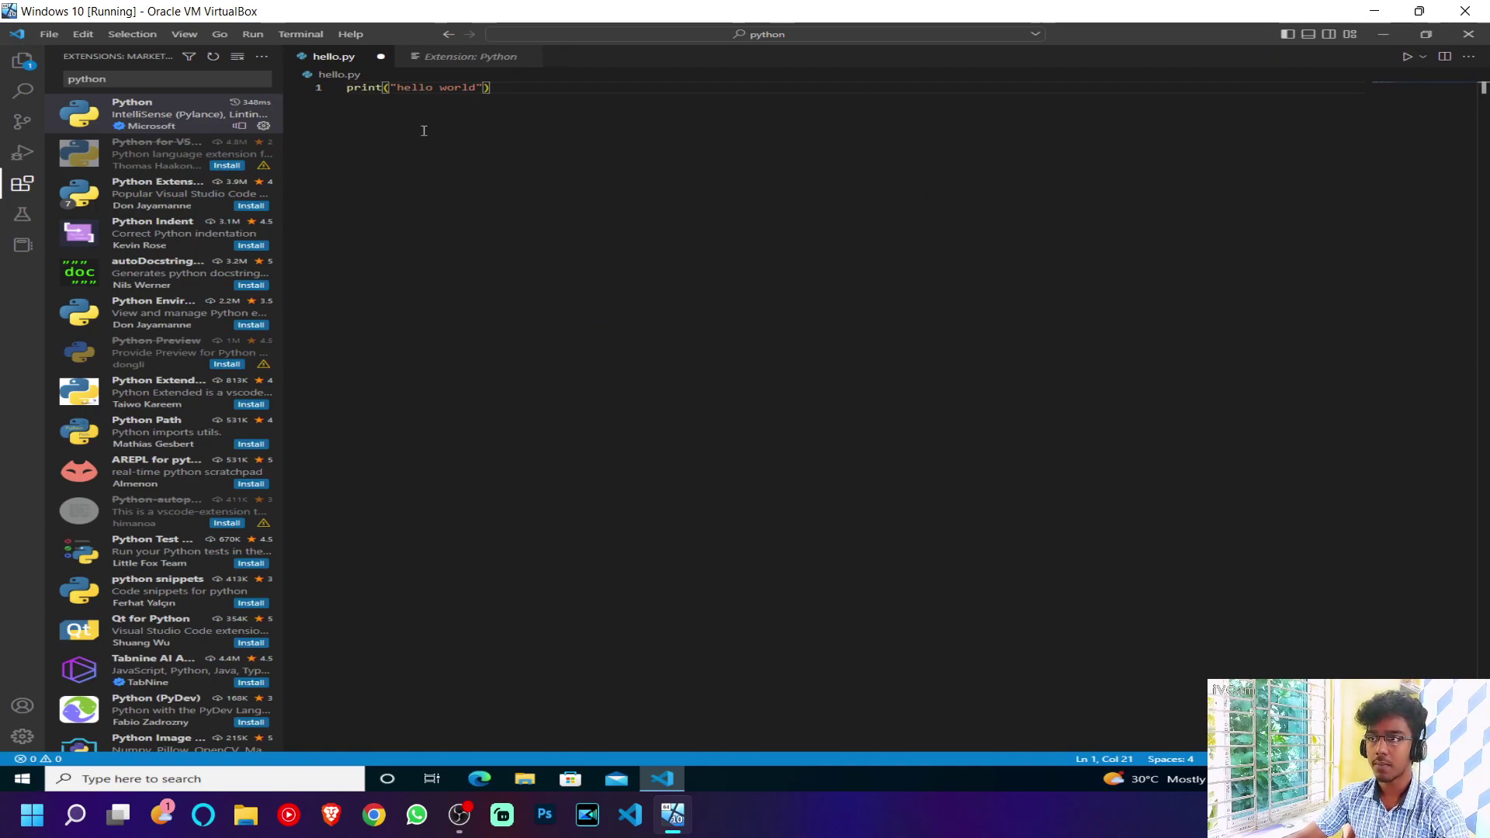
left_click(1406, 57)
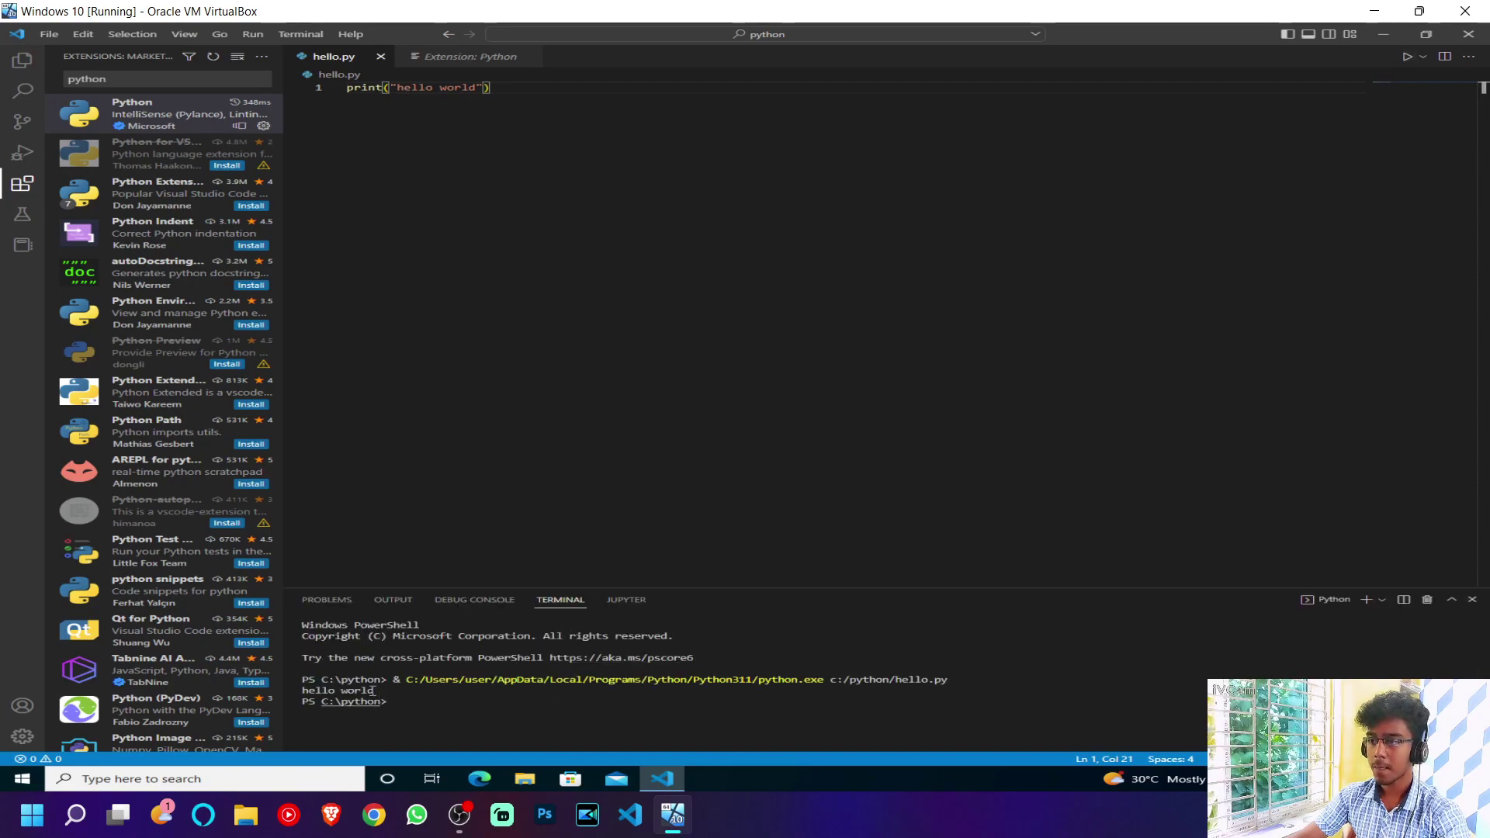
left_click_drag(374, 691, 301, 690)
left_click(413, 696)
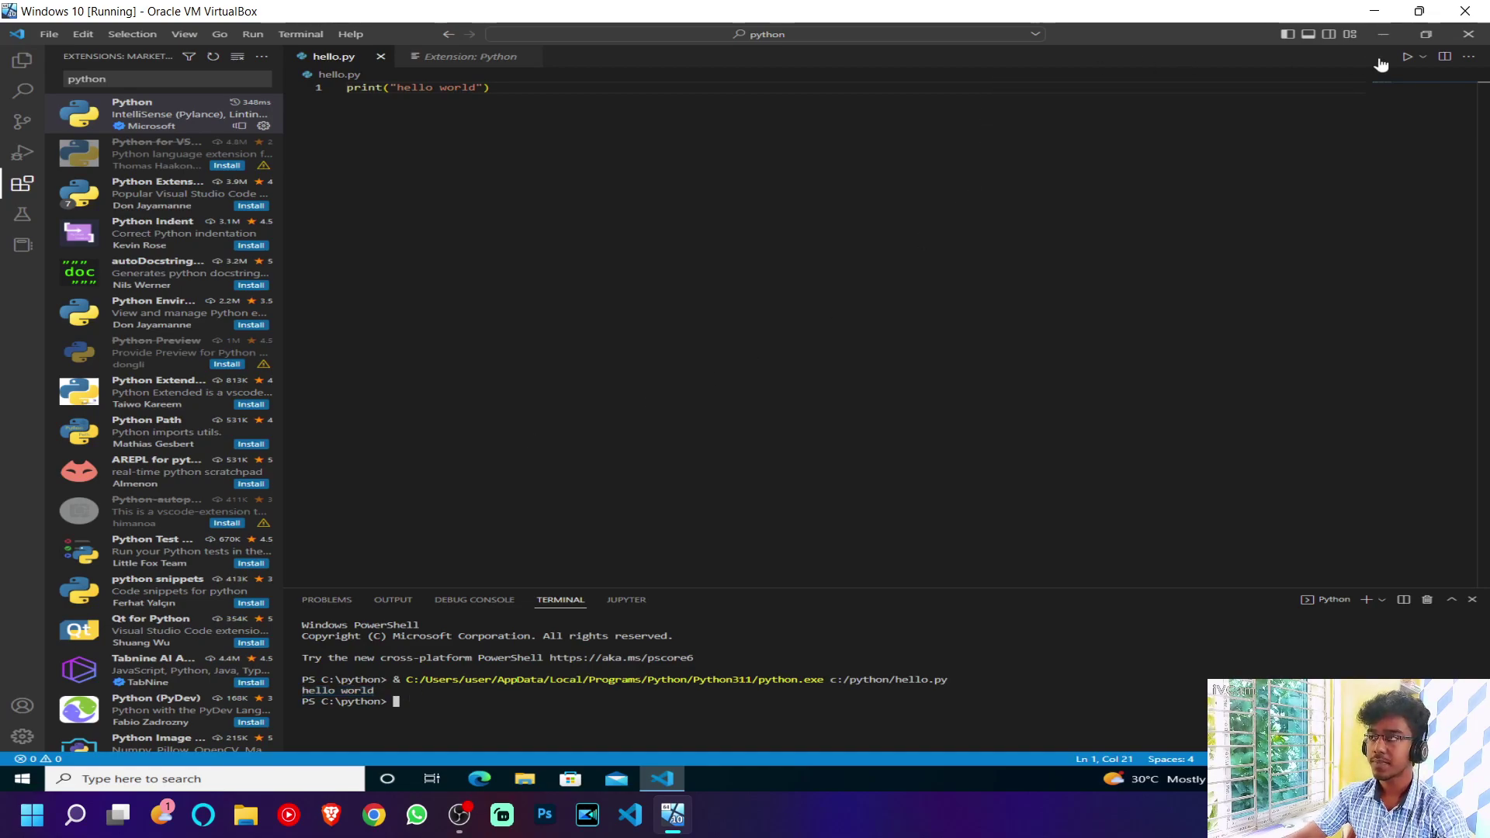
Close Visual Studio Code and move its desktop shortcut directly below the Google Chrome shortcut.
left_click(1462, 32)
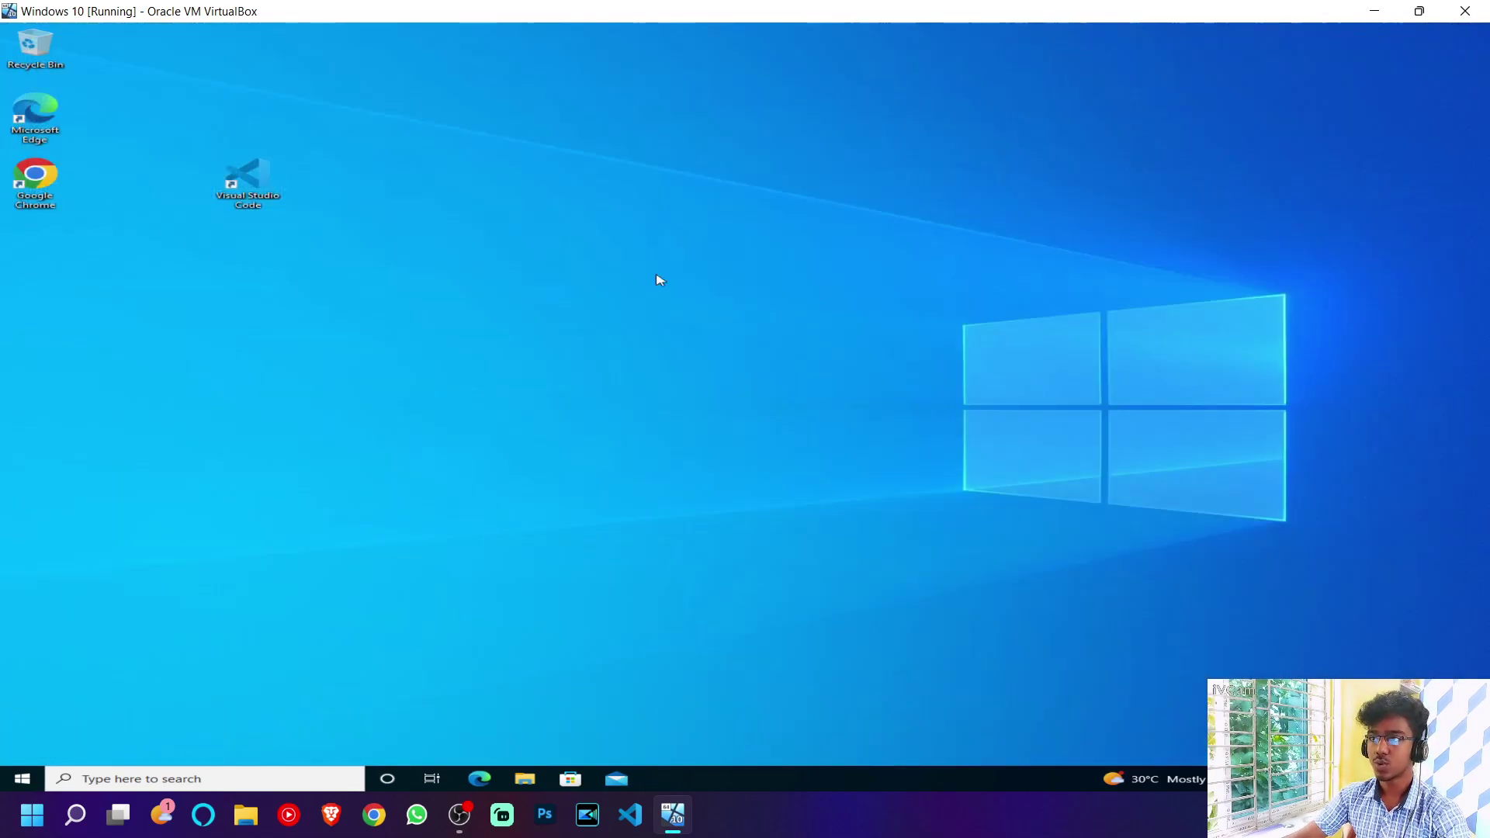
left_click_drag(272, 200, 47, 252)
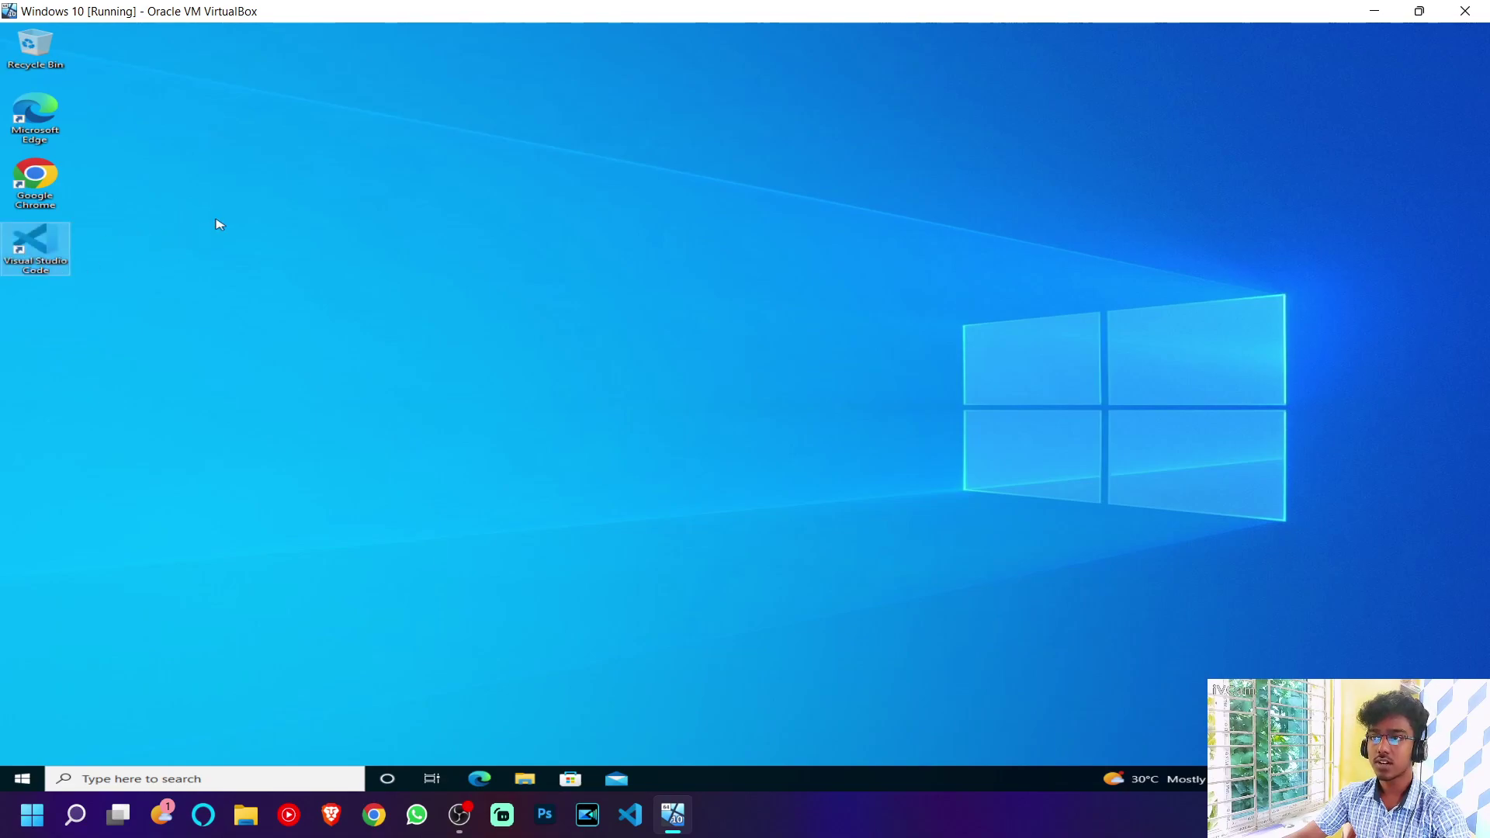